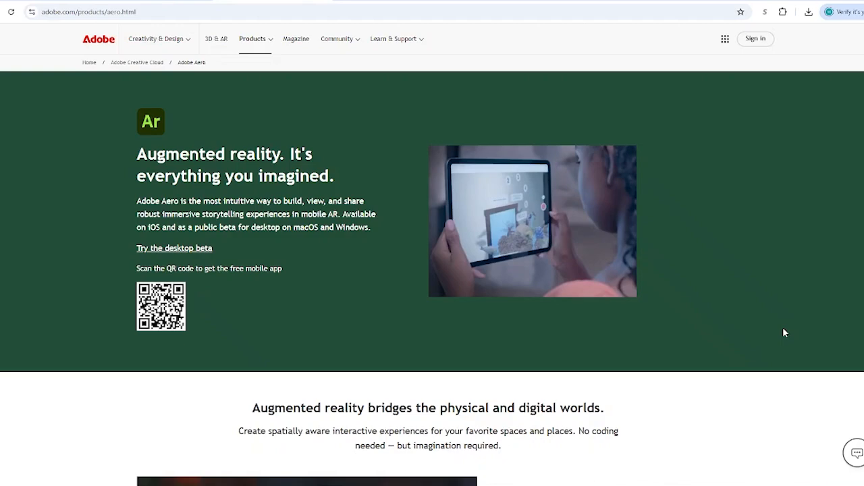
Look through the Adobe Aero product page and start the download of the desktop beta.
{"action": "scroll", "coordinate": [783, 332], "scroll_direction": "down", "scroll_amount": 4}
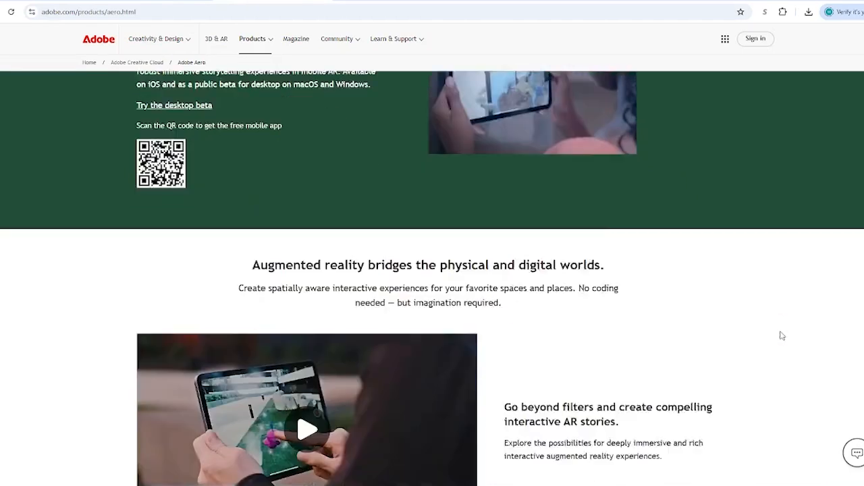
{"action": "scroll", "coordinate": [782, 335], "scroll_direction": "down", "scroll_amount": 15}
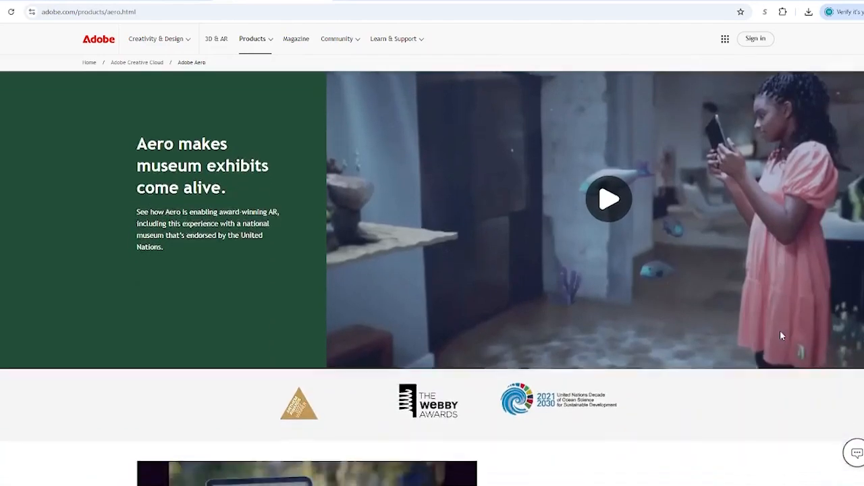
{"action": "scroll", "coordinate": [782, 336], "scroll_direction": "down", "scroll_amount": 7}
{"action": "scroll", "coordinate": [782, 336], "scroll_direction": "up", "scroll_amount": 20}
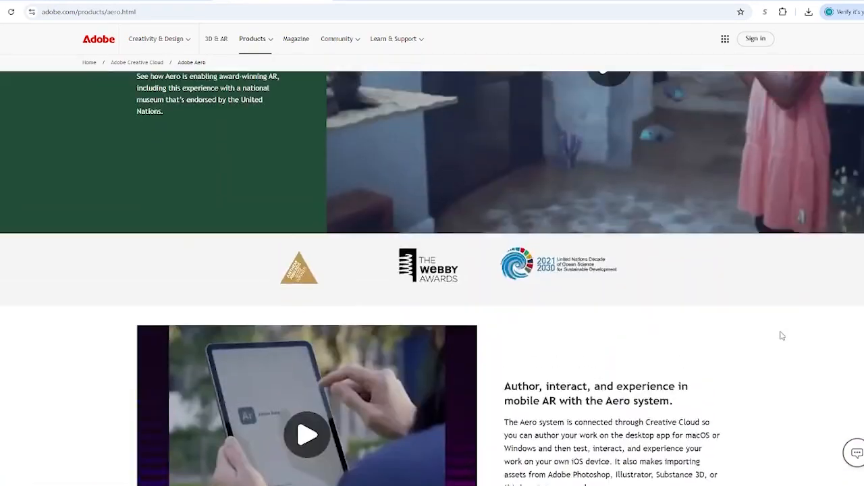
{"action": "scroll", "coordinate": [782, 336], "scroll_direction": "up", "scroll_amount": 10}
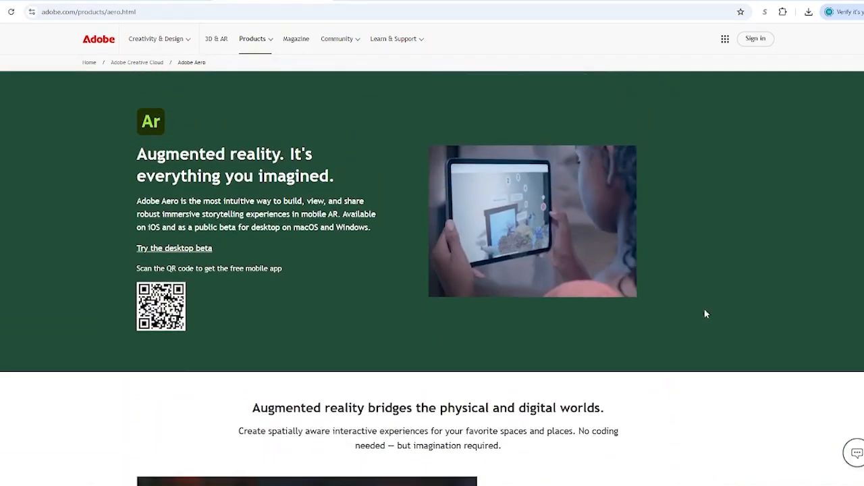
{"action": "left_click", "coordinate": [172, 251]}
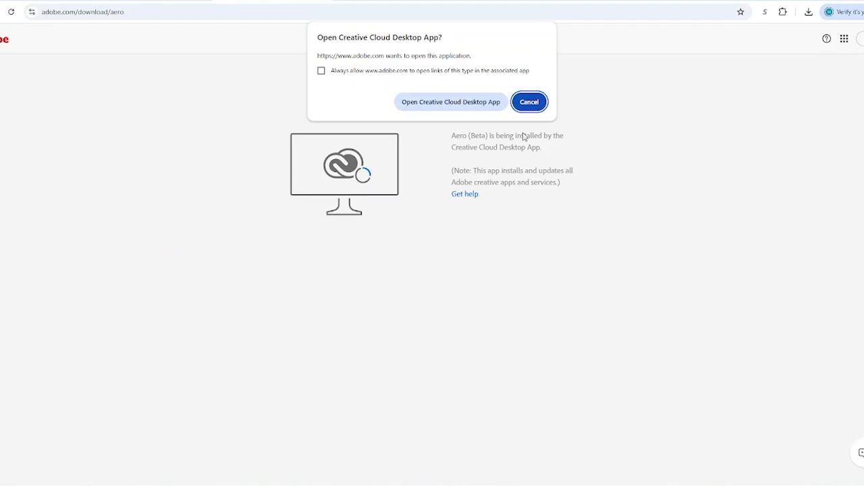
Switch to Adobe Aero and create a new project named ARintro with a surface anchor.
{"action": "left_click", "coordinate": [383, 480]}
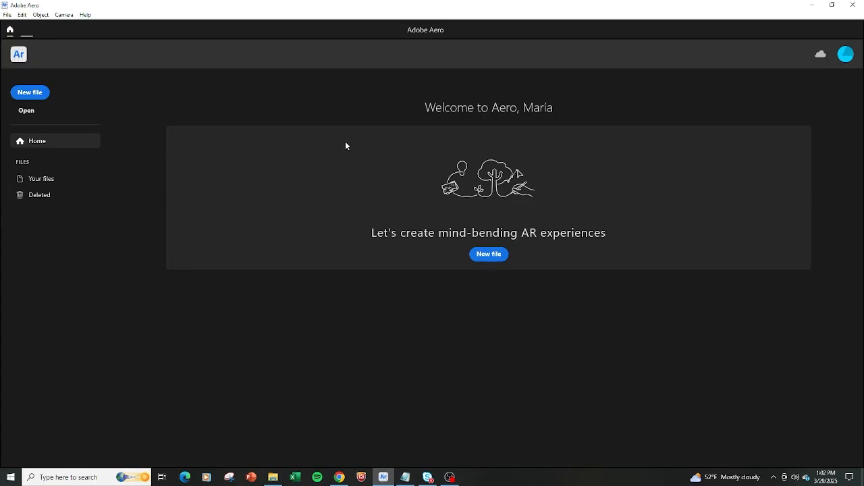
{"action": "left_click", "coordinate": [24, 93]}
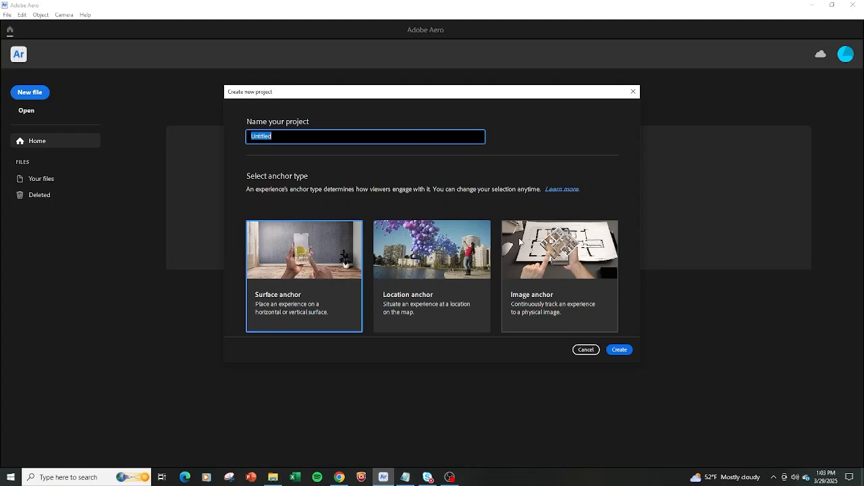
{"action": "key", "text": "BackSpace"}
{"action": "type", "text": "ARintro"}
{"action": "key", "text": "Return"}
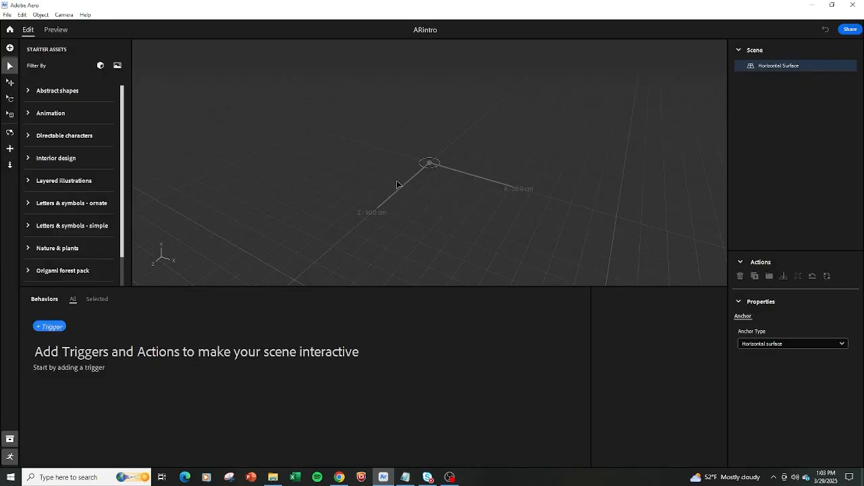
Hide the Behaviors area to enlarge the 3D scene view.
{"action": "right_click_drag", "start_coordinate": [369, 180], "coordinate": [434, 169]}
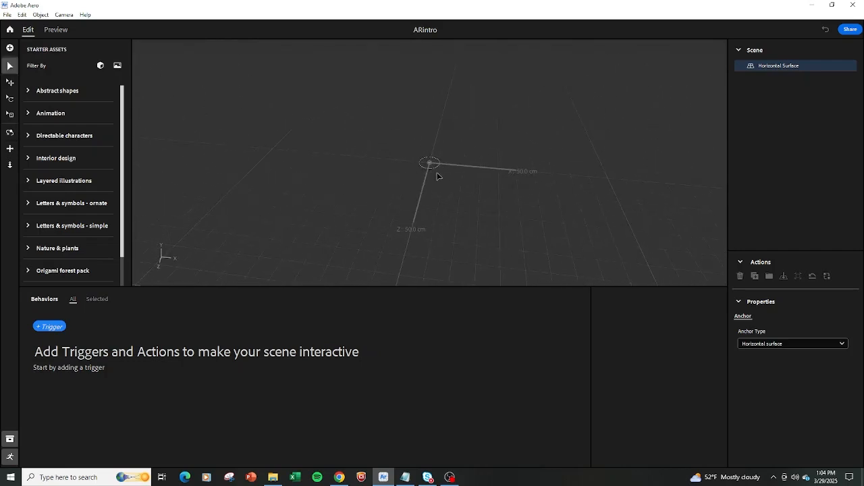
{"action": "mouse_move", "coordinate": [427, 169]}
{"action": "middle_mouse_down"}
{"action": "mouse_move", "coordinate": [432, 182]}
{"action": "mouse_move", "coordinate": [413, 150]}
{"action": "mouse_move", "coordinate": [432, 173]}
{"action": "mouse_move", "coordinate": [375, 166]}
{"action": "mouse_move", "coordinate": [415, 143]}
{"action": "mouse_move", "coordinate": [417, 165]}
{"action": "middle_mouse_up"}
{"action": "scroll", "coordinate": [416, 165], "scroll_direction": "up", "scroll_amount": 2}
{"action": "scroll", "coordinate": [416, 165], "scroll_direction": "down", "scroll_amount": 3}
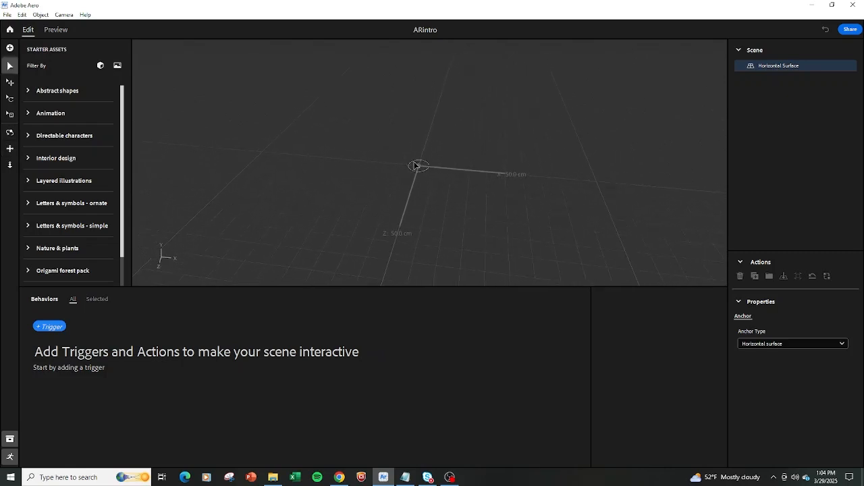
{"action": "scroll", "coordinate": [416, 166], "scroll_direction": "up", "scroll_amount": 3}
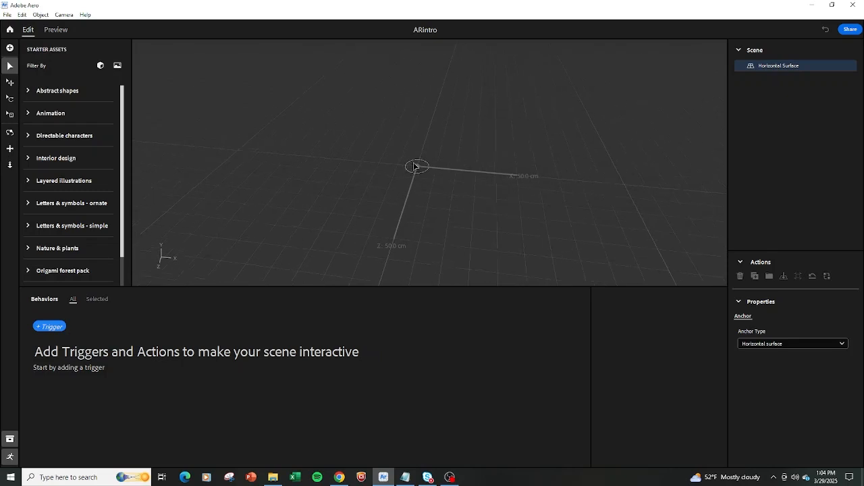
{"action": "scroll", "coordinate": [414, 166], "scroll_direction": "down", "scroll_amount": 1}
{"action": "left_click", "coordinate": [11, 461]}
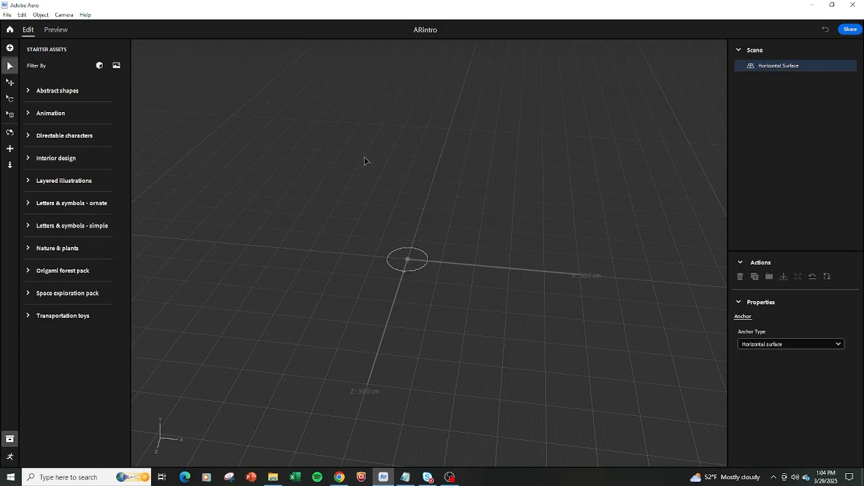
Import the Torso Polycam model from the AdobeAereo folder and frame it in the scene.
{"action": "left_click", "coordinate": [10, 48]}
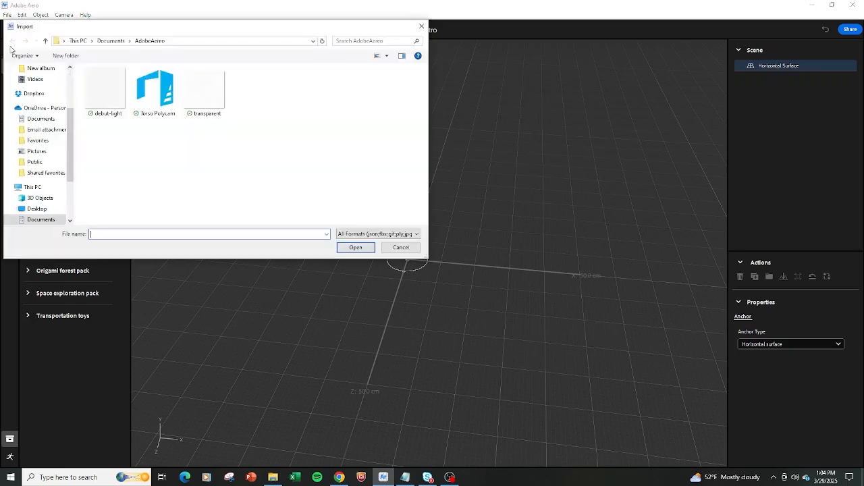
{"action": "left_click", "coordinate": [154, 89]}
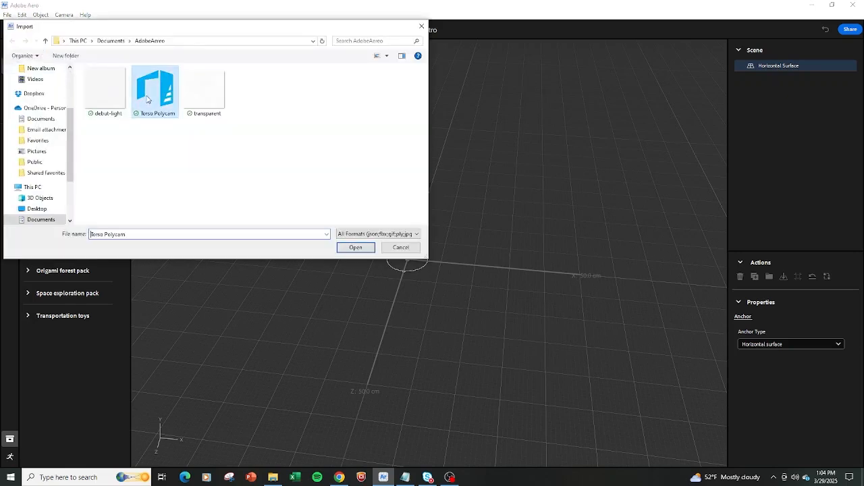
{"action": "left_click", "coordinate": [347, 251]}
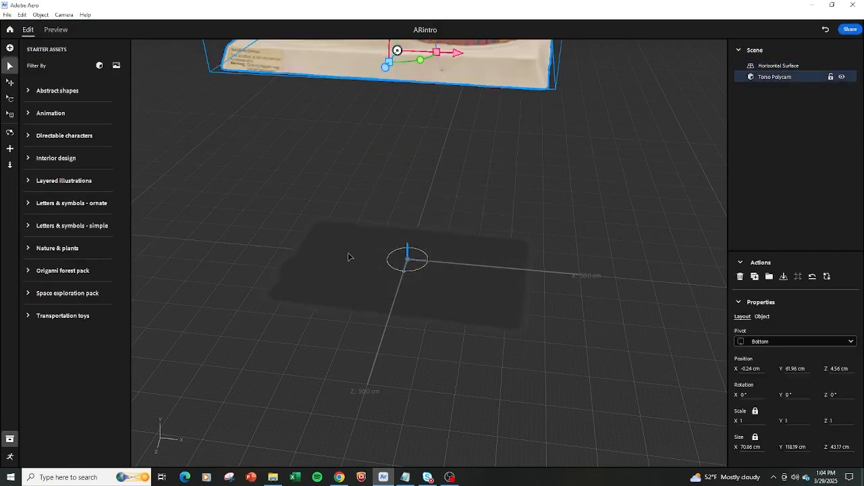
{"action": "scroll", "coordinate": [350, 252], "scroll_direction": "up", "scroll_amount": 2}
{"action": "scroll", "coordinate": [353, 252], "scroll_direction": "down", "scroll_amount": 4}
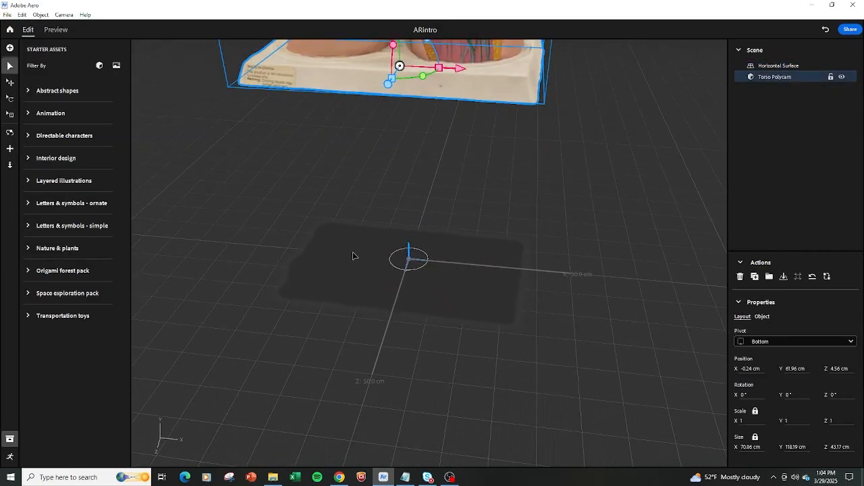
{"action": "key", "text": "f"}
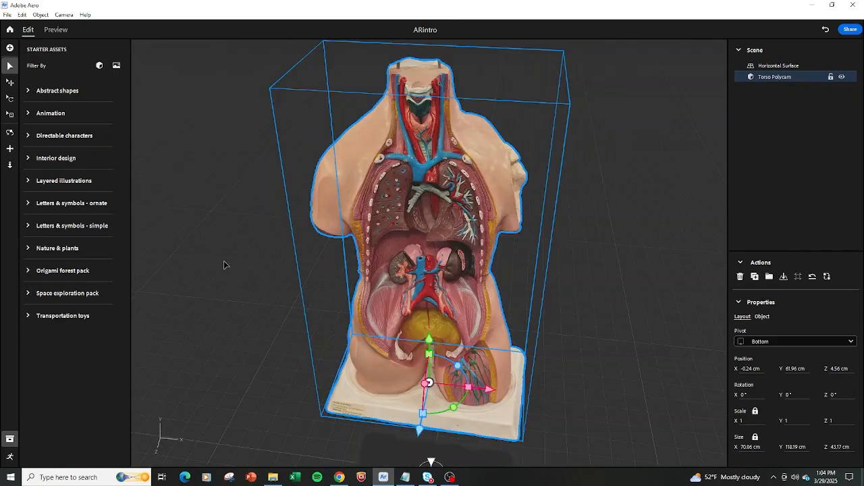
Set the torso model's Y size to 80 cm with its proportions locked.
{"action": "scroll", "coordinate": [224, 265], "scroll_direction": "up", "scroll_amount": 2}
{"action": "scroll", "coordinate": [224, 264], "scroll_direction": "down", "scroll_amount": 4}
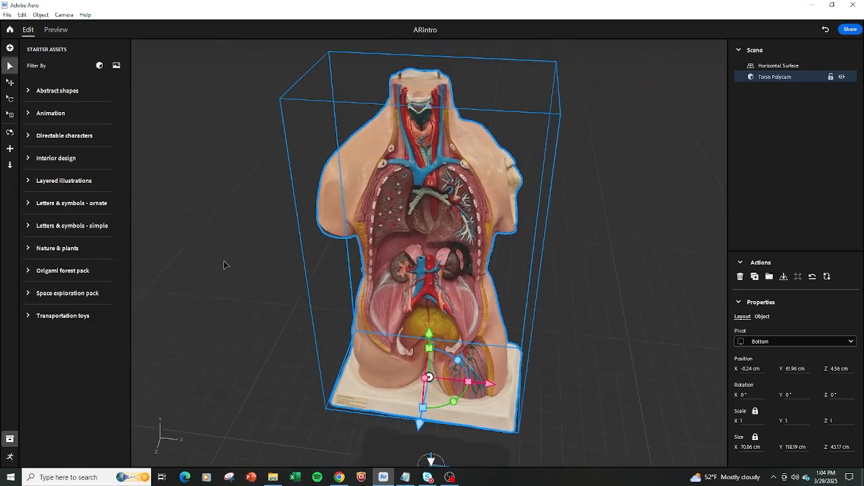
{"action": "scroll", "coordinate": [224, 265], "scroll_direction": "down", "scroll_amount": 3}
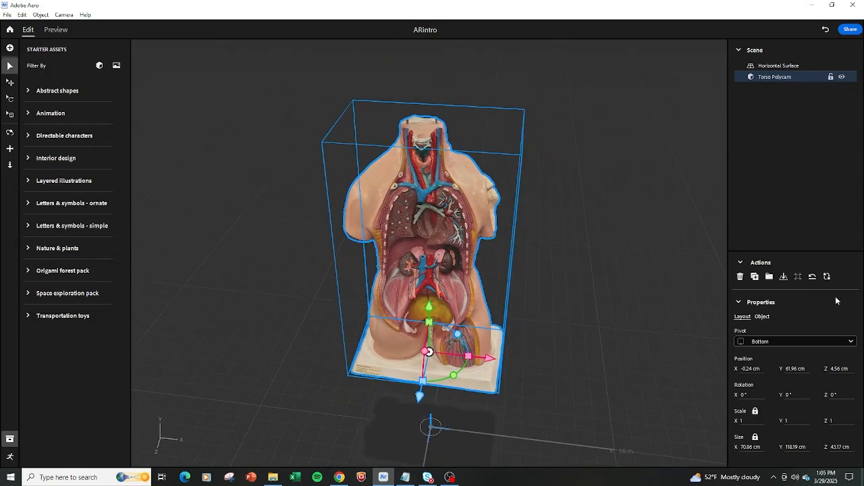
{"action": "left_click", "coordinate": [794, 447]}
{"action": "type", "text": "80"}
{"action": "key", "text": "Return"}
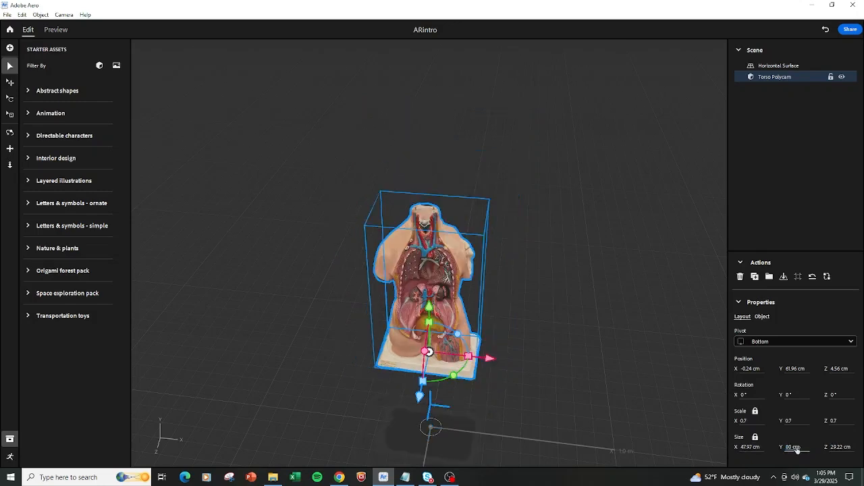
Raise the torso above the surface by setting its Y position to 100 cm.
{"action": "right_click_drag", "start_coordinate": [568, 398], "coordinate": [619, 343]}
{"action": "scroll", "coordinate": [610, 350], "scroll_direction": "up", "scroll_amount": 2}
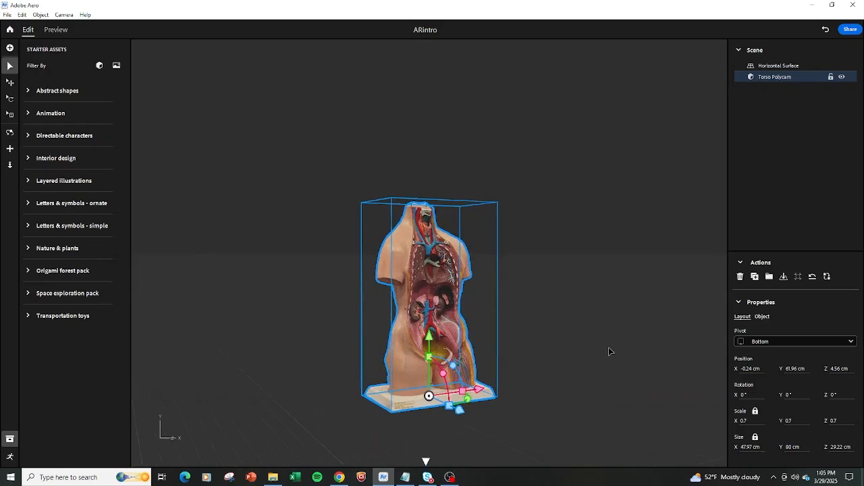
{"action": "scroll", "coordinate": [610, 351], "scroll_direction": "down", "scroll_amount": 4}
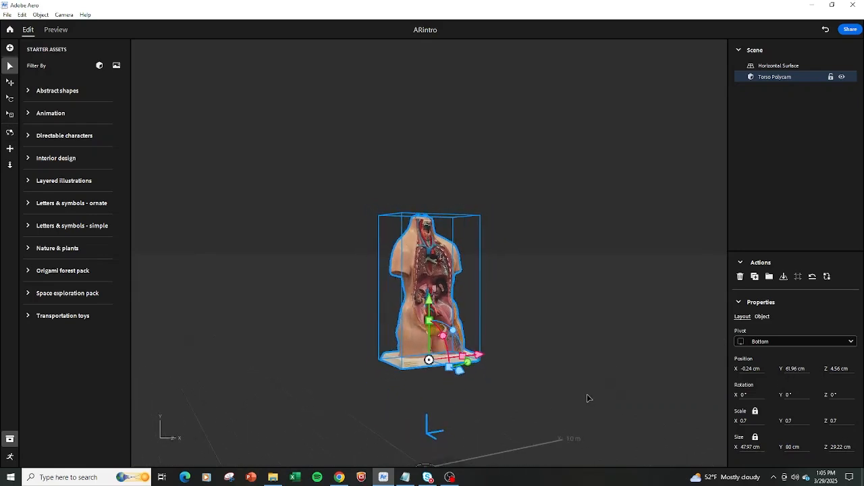
{"action": "left_click", "coordinate": [569, 397]}
{"action": "left_click", "coordinate": [436, 340]}
{"action": "left_click", "coordinate": [798, 367]}
{"action": "type", "text": "100"}
{"action": "key", "text": "Return"}
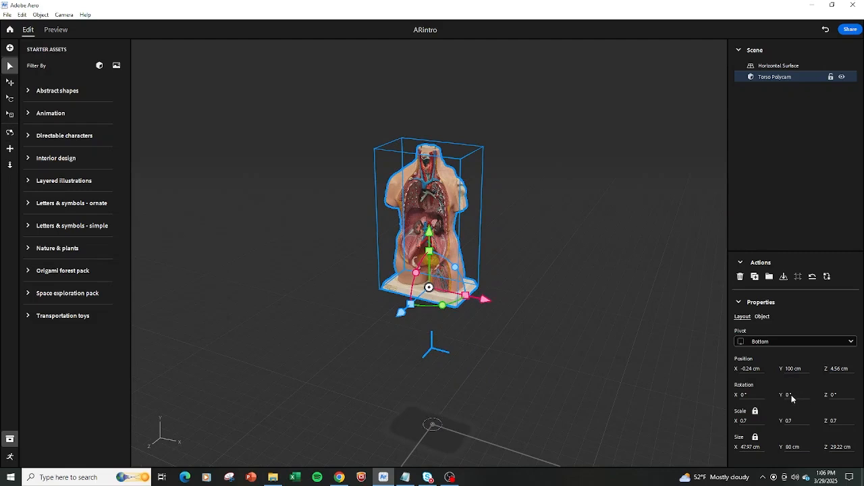
Try changing the torso's Y rotation value and undo the change.
{"action": "left_click", "coordinate": [789, 394]}
{"action": "type", "text": "90"}
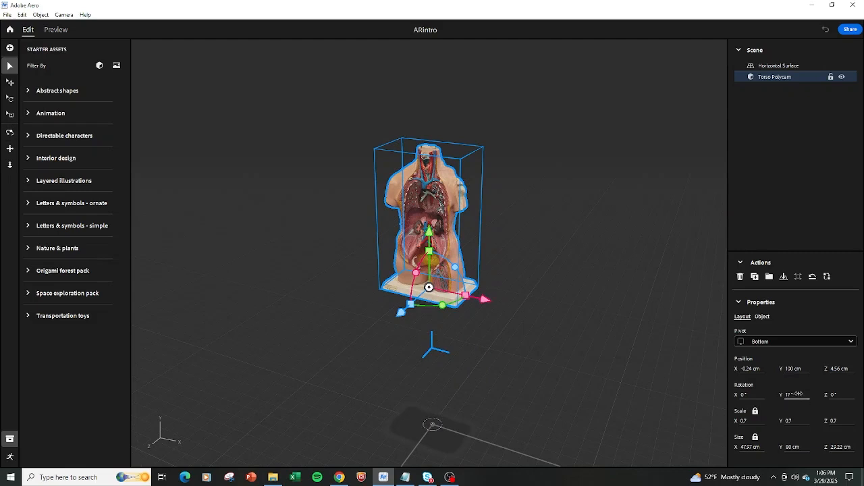
{"action": "mouse_move", "coordinate": [786, 396]}
{"action": "left_mouse_down"}
{"action": "mouse_move", "coordinate": [811, 395]}
{"action": "mouse_move", "coordinate": [737, 393]}
{"action": "mouse_move", "coordinate": [793, 396]}
{"action": "left_mouse_up"}
{"action": "key", "text": "ctrl+z"}
Try rotating and raising the torso with its transform handles, undo both changes, and deselect the model.
{"action": "left_click_drag", "start_coordinate": [434, 305], "coordinate": [389, 311]}
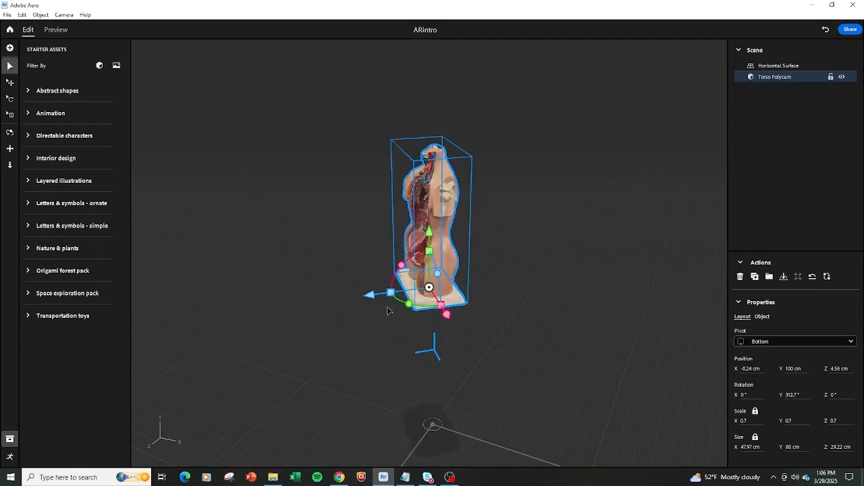
{"action": "key", "text": "ctrl+z"}
{"action": "left_click_drag", "start_coordinate": [430, 233], "coordinate": [461, 150]}
{"action": "key", "text": "ctrl+z"}
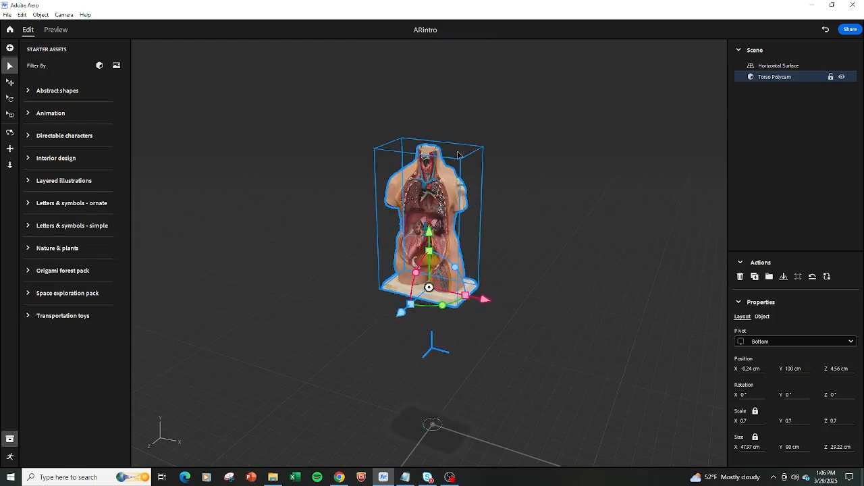
{"action": "left_click", "coordinate": [557, 205]}
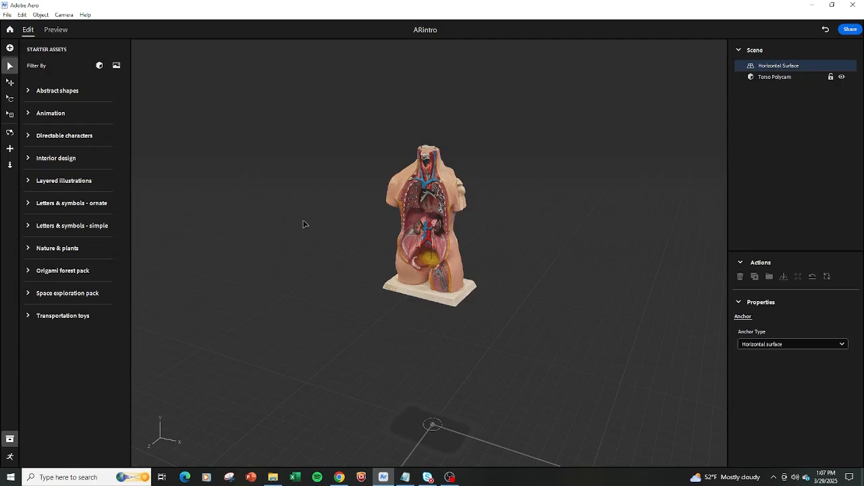
{"action": "right_click_drag", "start_coordinate": [304, 221], "coordinate": [372, 223]}
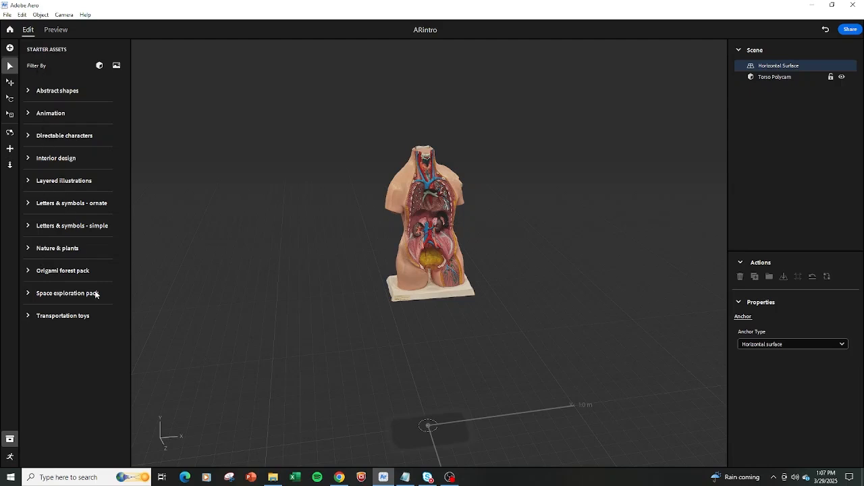
{"action": "left_click", "coordinate": [10, 48]}
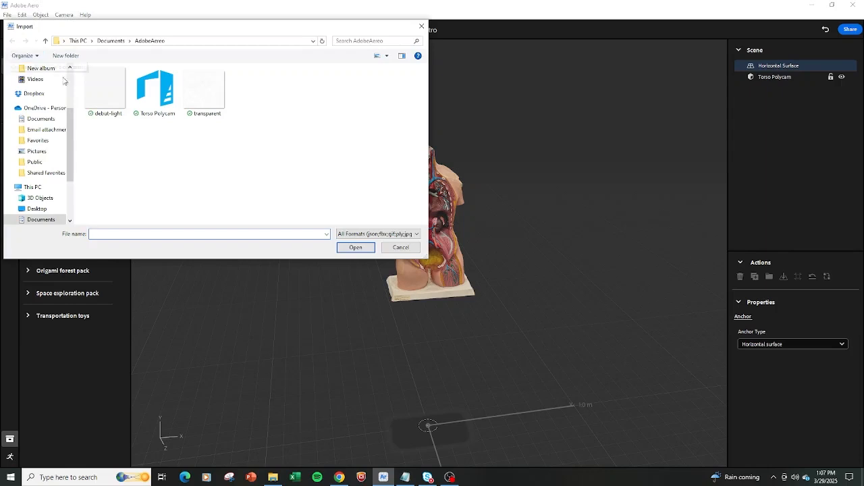
{"action": "left_click", "coordinate": [398, 247]}
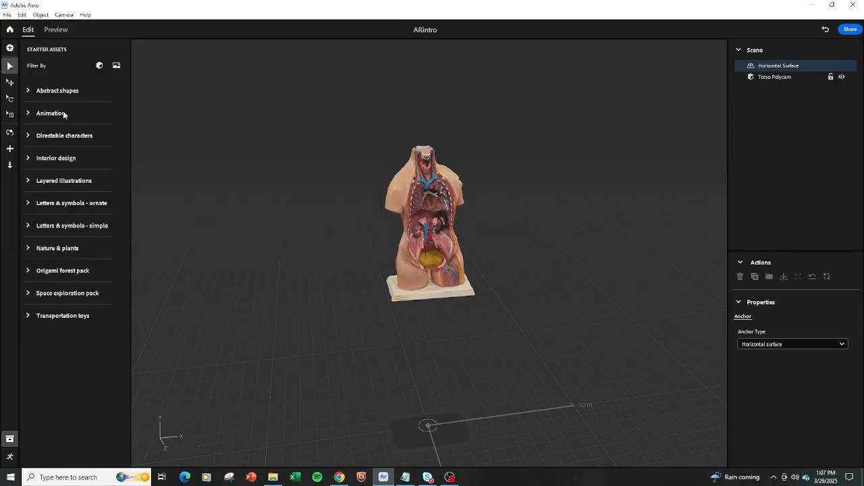
Examine the starter assets under Abstract shapes, Animation, Interior design, Layered illustrations and Letters & symbols - ornate.
{"action": "left_click", "coordinate": [28, 90]}
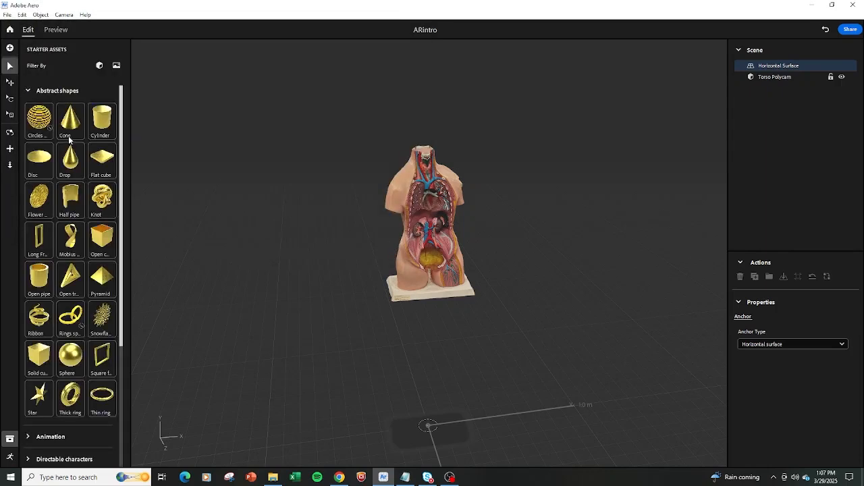
{"action": "scroll", "coordinate": [68, 140], "scroll_direction": "down", "scroll_amount": 3}
{"action": "scroll", "coordinate": [69, 142], "scroll_direction": "up", "scroll_amount": 3}
{"action": "scroll", "coordinate": [69, 145], "scroll_direction": "down", "scroll_amount": 3}
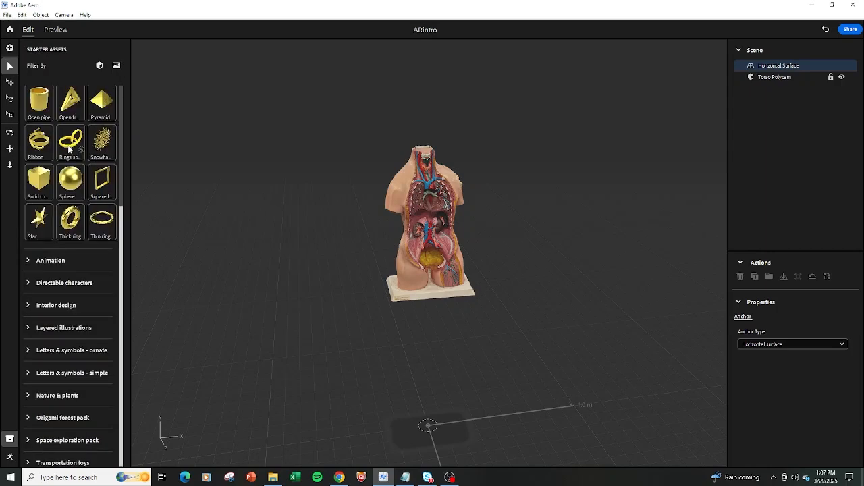
{"action": "left_click", "coordinate": [27, 260]}
{"action": "scroll", "coordinate": [27, 262], "scroll_direction": "down", "scroll_amount": 2}
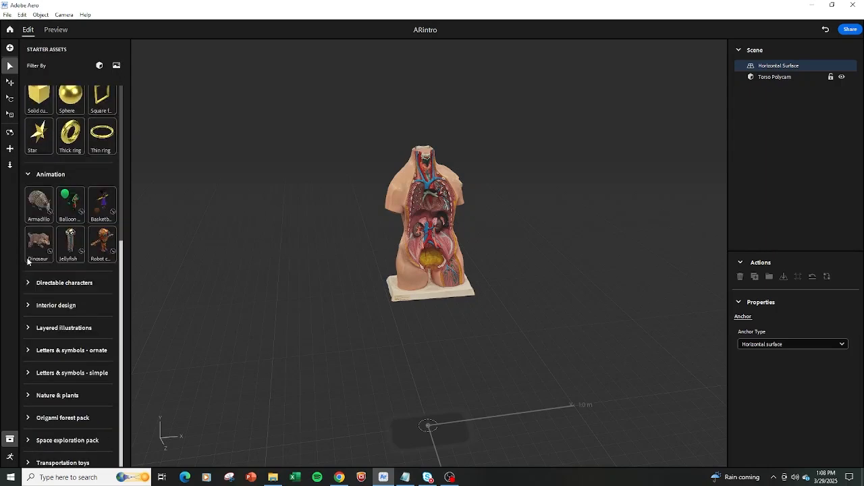
{"action": "left_click", "coordinate": [29, 306]}
{"action": "scroll", "coordinate": [29, 305], "scroll_direction": "down", "scroll_amount": 3}
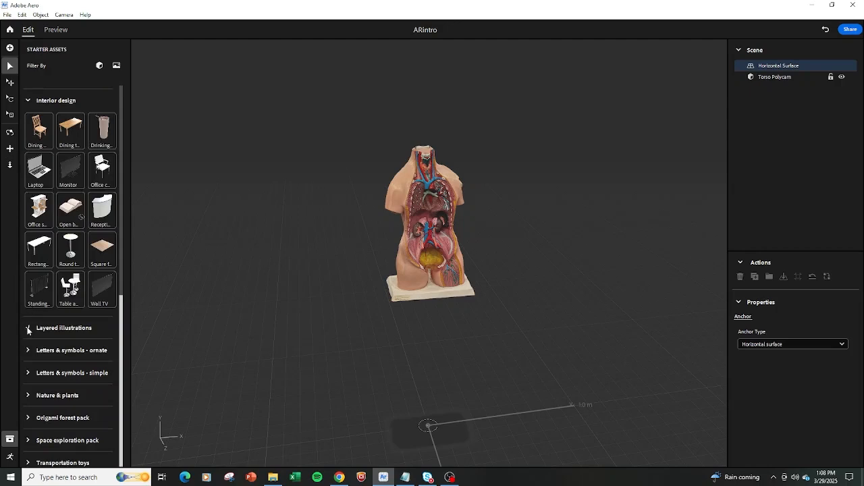
{"action": "left_click", "coordinate": [29, 329]}
{"action": "scroll", "coordinate": [56, 308], "scroll_direction": "down", "scroll_amount": 2}
{"action": "left_click", "coordinate": [51, 350]}
{"action": "scroll", "coordinate": [53, 398], "scroll_direction": "down", "scroll_amount": 10}
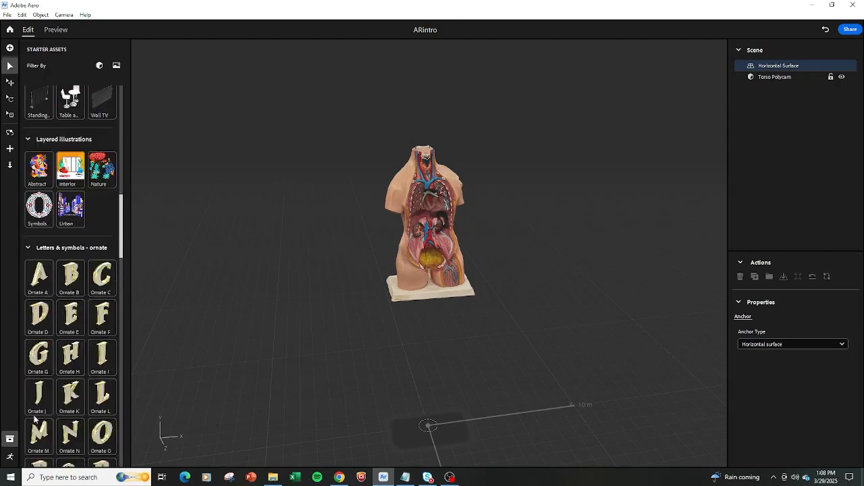
{"action": "scroll", "coordinate": [53, 399], "scroll_direction": "up", "scroll_amount": 10}
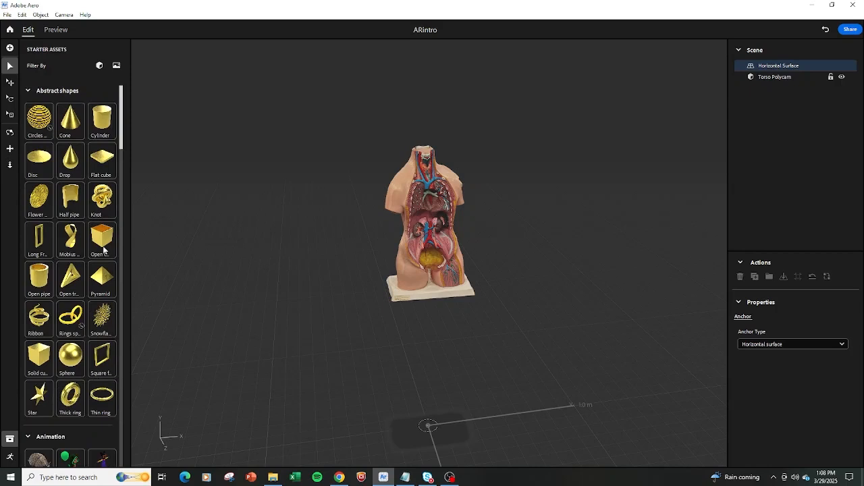
Add a Cylinder starter asset and move it in front of the torso at about Y 121.53 cm, Z 35.62 cm.
{"action": "left_click", "coordinate": [102, 120]}
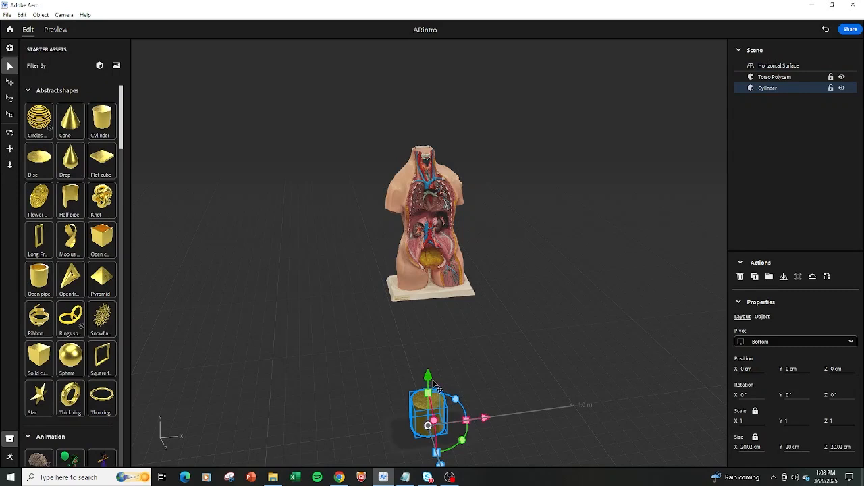
{"action": "left_click_drag", "start_coordinate": [431, 384], "coordinate": [470, 196]}
{"action": "left_click_drag", "start_coordinate": [447, 282], "coordinate": [461, 313]}
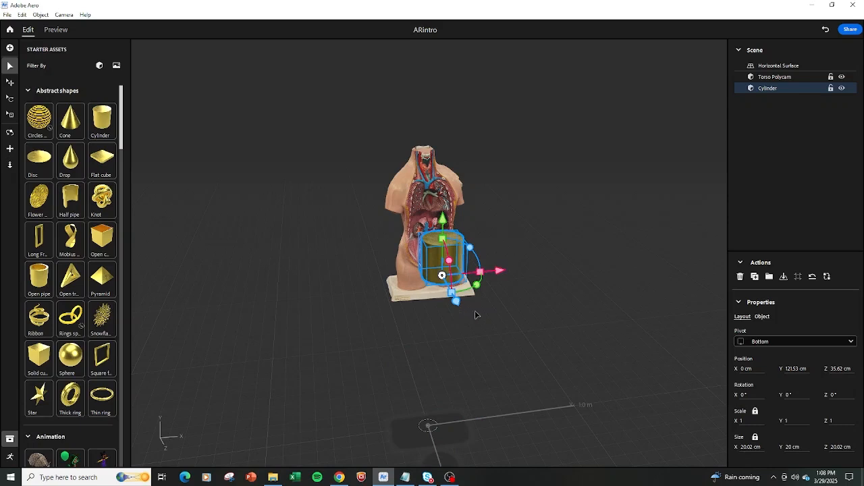
Unlock the cylinder's size proportions and make it a thin rod of X 1 cm, Y about 38.7 cm and Z 1 cm.
{"action": "left_click_drag", "start_coordinate": [788, 450], "coordinate": [850, 457]}
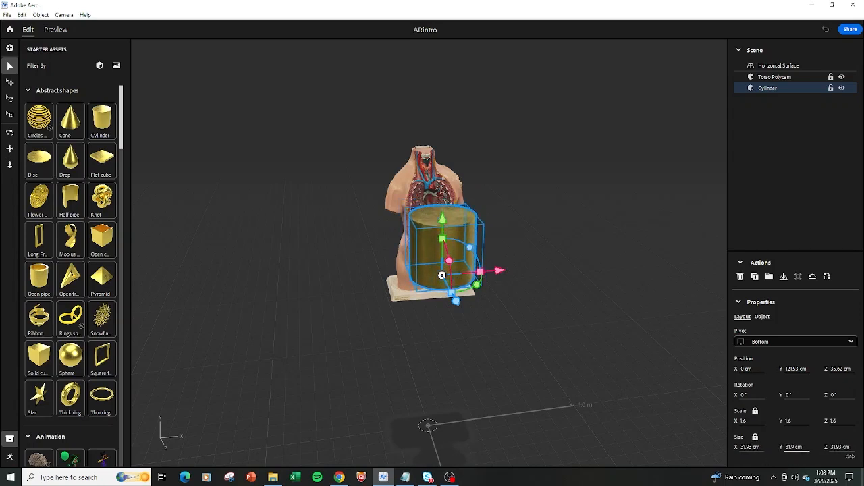
{"action": "left_click", "coordinate": [755, 438]}
{"action": "left_click_drag", "start_coordinate": [745, 447], "coordinate": [635, 445]}
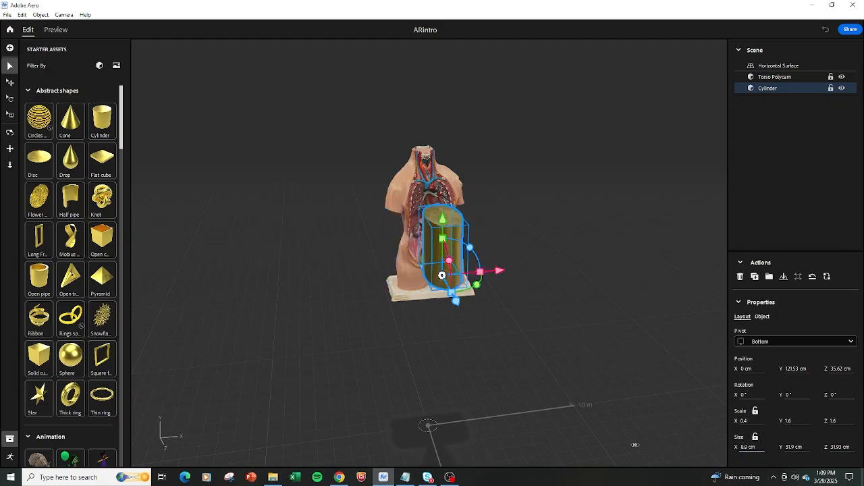
{"action": "left_click_drag", "start_coordinate": [790, 447], "coordinate": [741, 451]}
{"action": "left_click", "coordinate": [844, 447]}
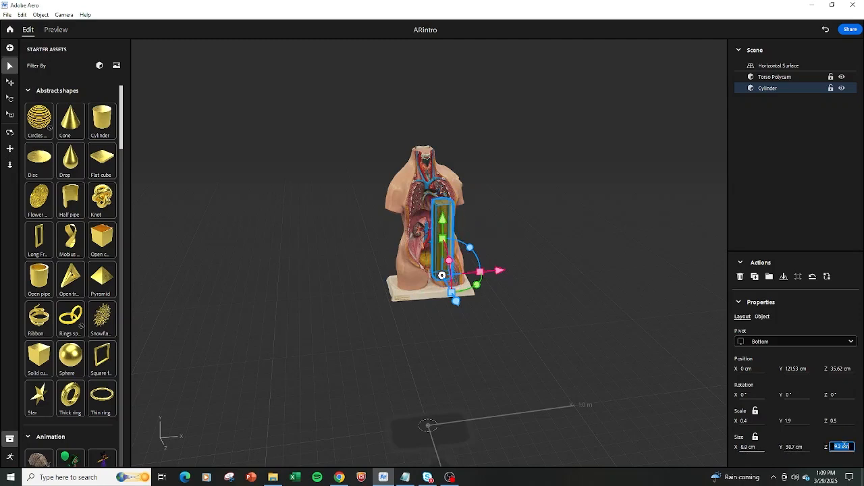
{"action": "type", "text": "1"}
{"action": "left_click", "coordinate": [749, 447]}
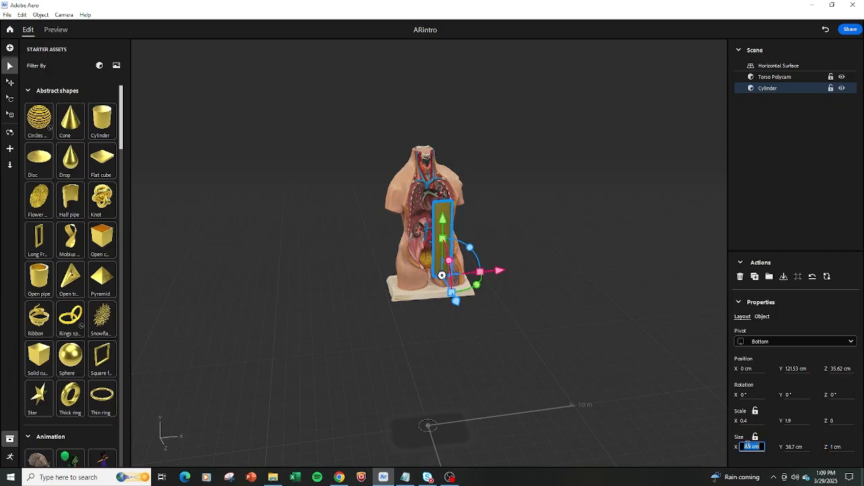
{"action": "type", "text": "1"}
Tilt the rod to about 70.5° in X and move it into the torso at about Y 127.55 cm, Z -14.5 cm.
{"action": "right_click_drag", "start_coordinate": [475, 216], "coordinate": [456, 235]}
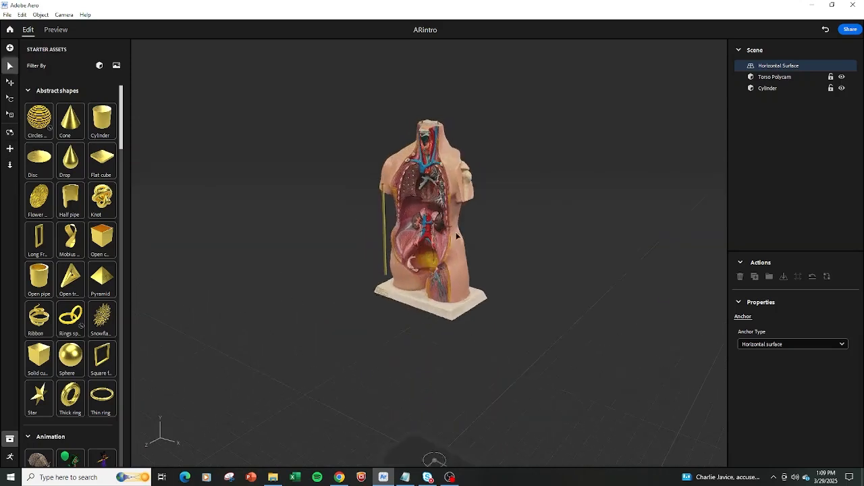
{"action": "left_click", "coordinate": [384, 222]}
{"action": "left_click_drag", "start_coordinate": [370, 261], "coordinate": [403, 279]}
{"action": "right_click_drag", "start_coordinate": [361, 260], "coordinate": [293, 254]}
{"action": "left_click_drag", "start_coordinate": [329, 210], "coordinate": [416, 231]}
{"action": "mouse_move", "coordinate": [343, 250]}
{"action": "right_mouse_down"}
{"action": "mouse_move", "coordinate": [406, 252]}
{"action": "mouse_move", "coordinate": [340, 251]}
{"action": "right_mouse_up"}
{"action": "left_click", "coordinate": [361, 252]}
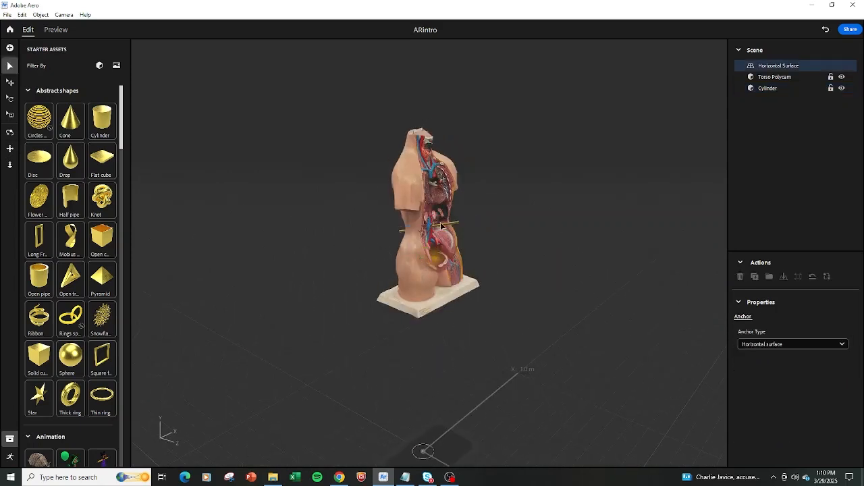
Move the rod sideways to the kidney, at about X 5.92 cm, Y 127.35 cm, Z -14.43 cm.
{"action": "scroll", "coordinate": [446, 231], "scroll_direction": "down", "scroll_amount": 1}
{"action": "scroll", "coordinate": [446, 232], "scroll_direction": "up", "scroll_amount": 3}
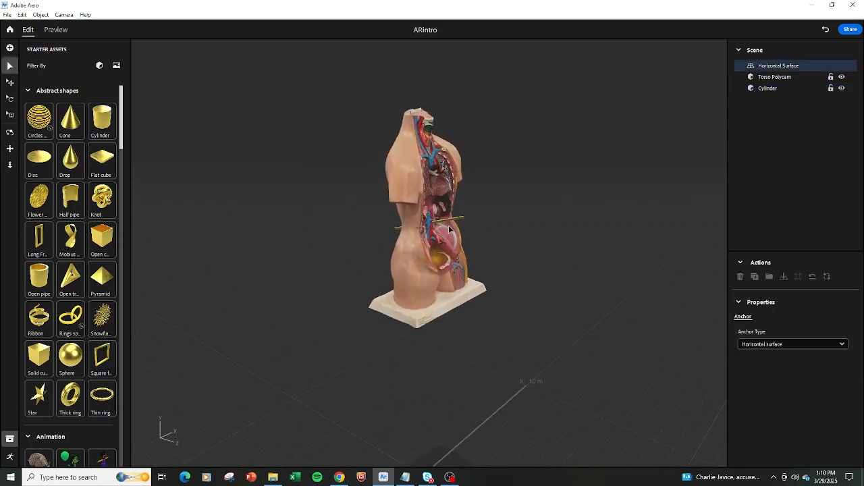
{"action": "left_click", "coordinate": [451, 219]}
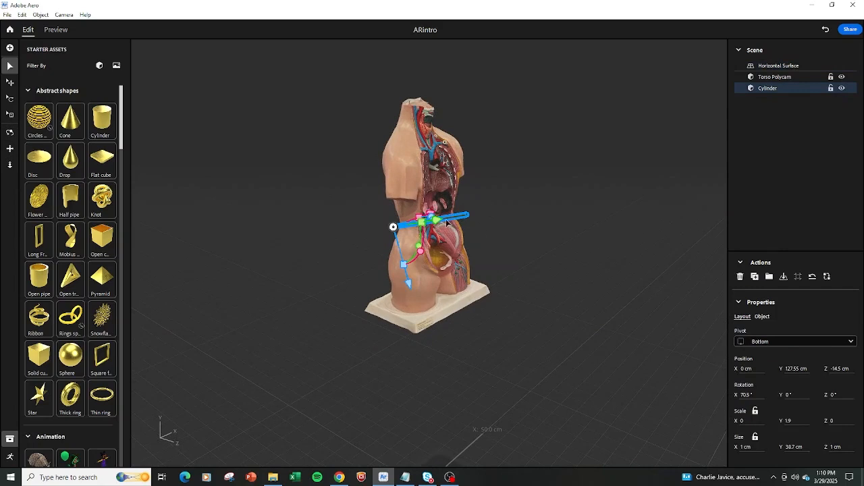
{"action": "right_click_drag", "start_coordinate": [445, 219], "coordinate": [482, 230]}
{"action": "left_click_drag", "start_coordinate": [479, 210], "coordinate": [503, 207]}
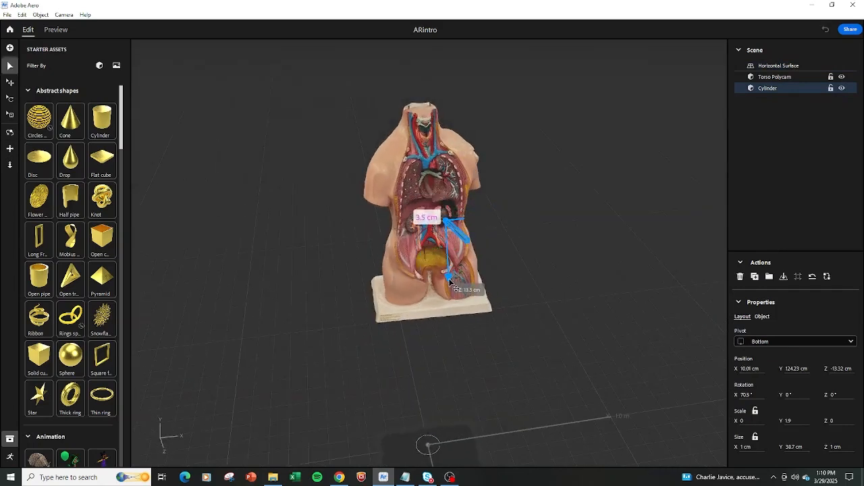
{"action": "left_click", "coordinate": [294, 270]}
Shorten the rod to about 23.3 cm in Y and pull it forward to about Y 133.55 cm, Z 3.06 cm.
{"action": "right_click_drag", "start_coordinate": [294, 269], "coordinate": [413, 216]}
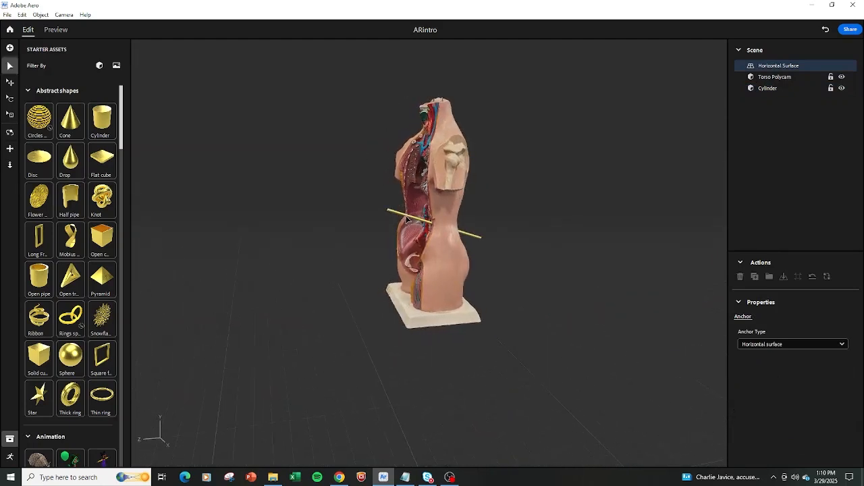
{"action": "left_click", "coordinate": [412, 217]}
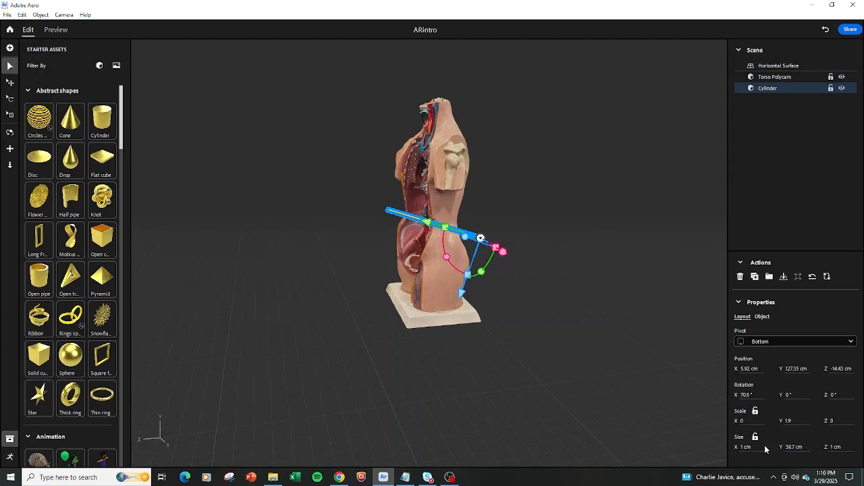
{"action": "left_click_drag", "start_coordinate": [788, 447], "coordinate": [720, 449]}
{"action": "left_click_drag", "start_coordinate": [430, 227], "coordinate": [378, 233]}
{"action": "left_click", "coordinate": [239, 243]}
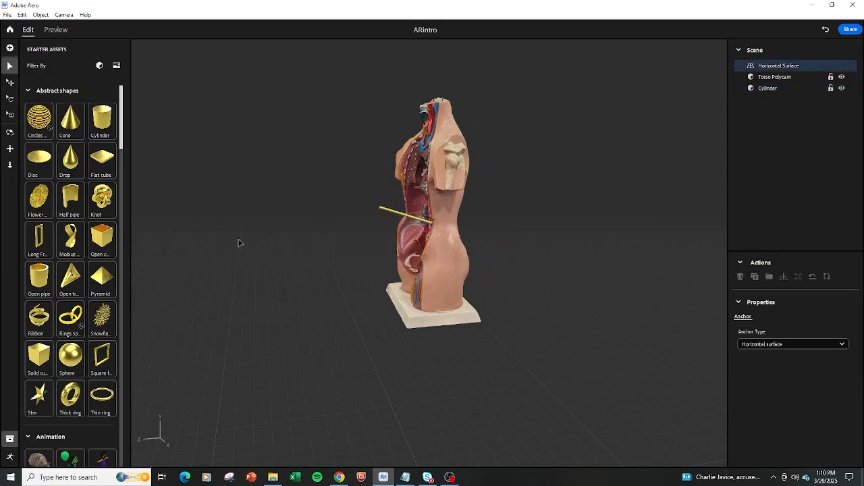
Rotate the rod so it extends from the kidney outward past the side of the torso, and deselect it.
{"action": "right_click_drag", "start_coordinate": [239, 243], "coordinate": [444, 237]}
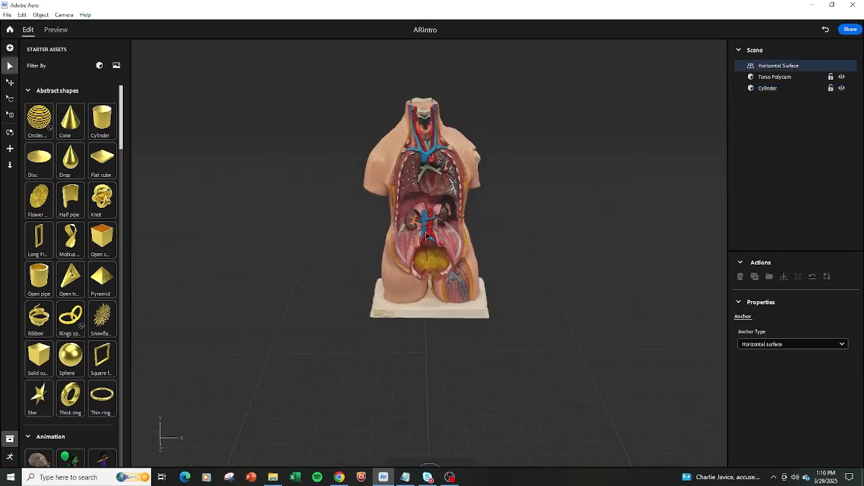
{"action": "right_click_drag", "start_coordinate": [332, 243], "coordinate": [376, 244]}
{"action": "left_click", "coordinate": [459, 227]}
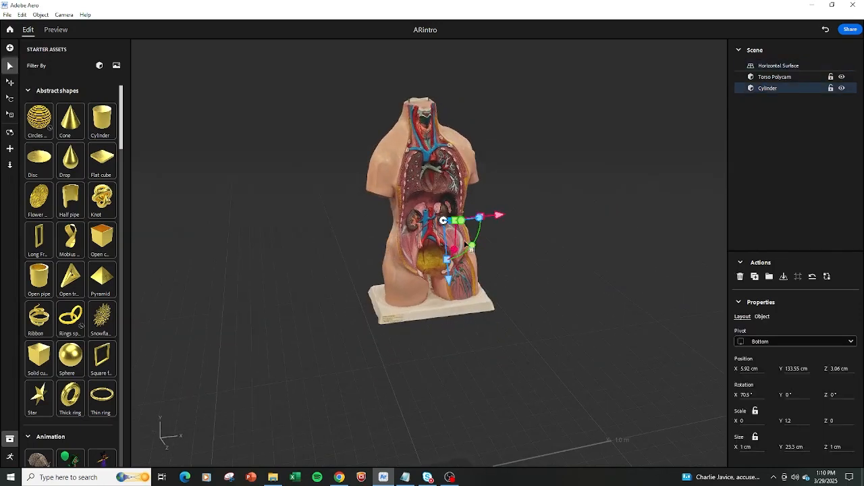
{"action": "right_click_drag", "start_coordinate": [520, 265], "coordinate": [496, 244]}
{"action": "left_click", "coordinate": [596, 216]}
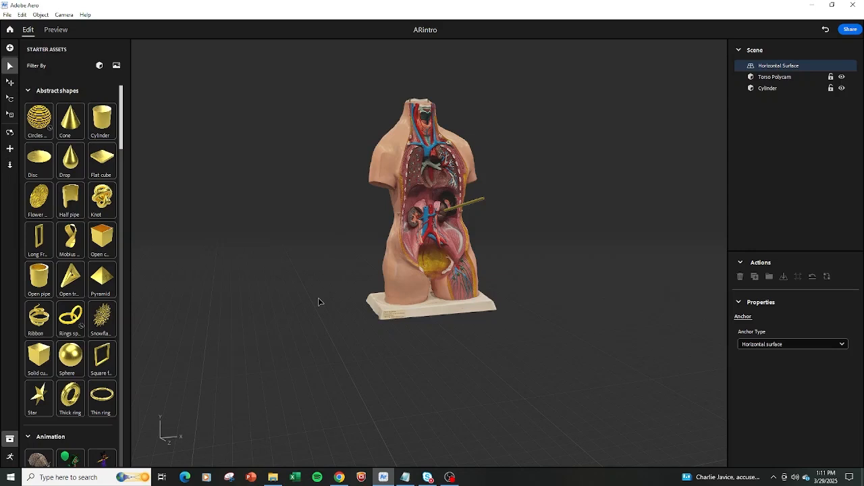
Switch to the Notepad notes and review the Kidneys title, the description and the question below it.
{"action": "left_click", "coordinate": [405, 478]}
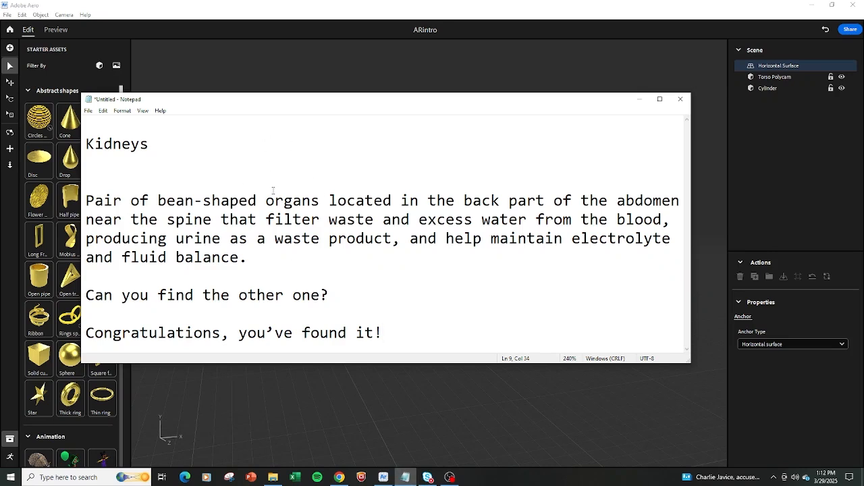
{"action": "double_click", "coordinate": [99, 135]}
{"action": "left_click", "coordinate": [99, 136]}
{"action": "left_click_drag", "start_coordinate": [352, 295], "coordinate": [82, 201]}
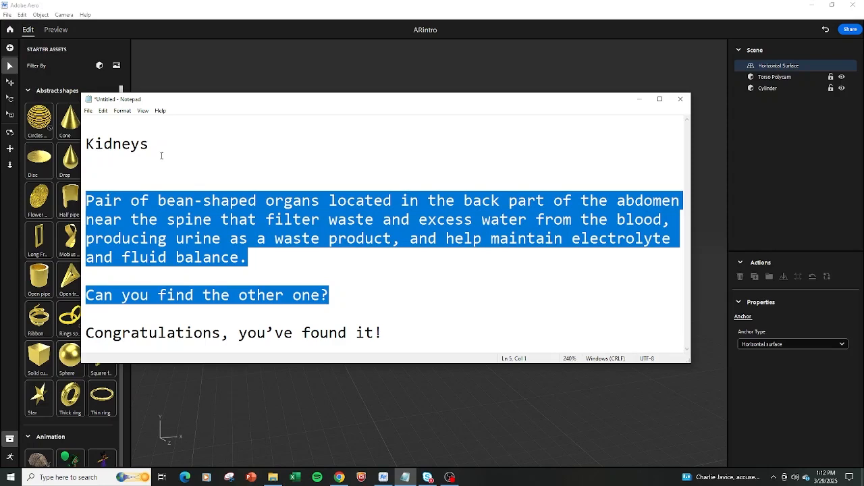
{"action": "left_click", "coordinate": [354, 299]}
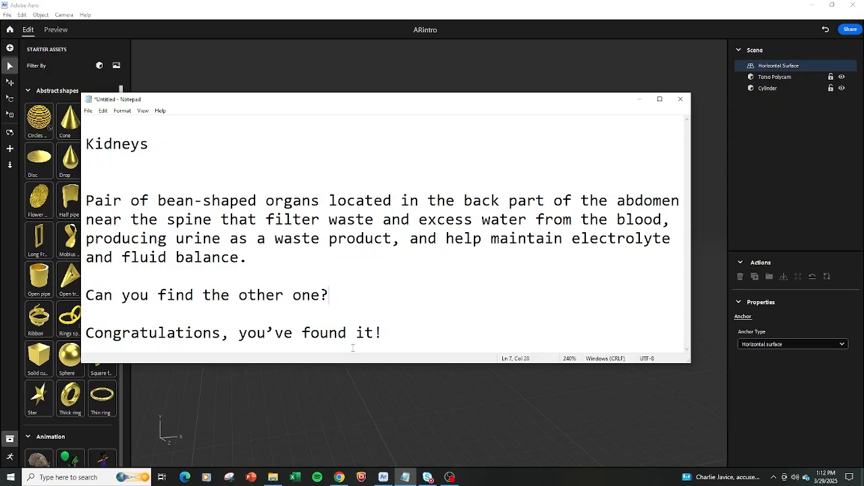
Take a rectangular screen snip of the "Kidneys" title in the Notepad notes.
{"action": "left_click", "coordinate": [499, 420]}
{"action": "left_click", "coordinate": [405, 477]}
{"action": "key", "text": "super+shift+s"}
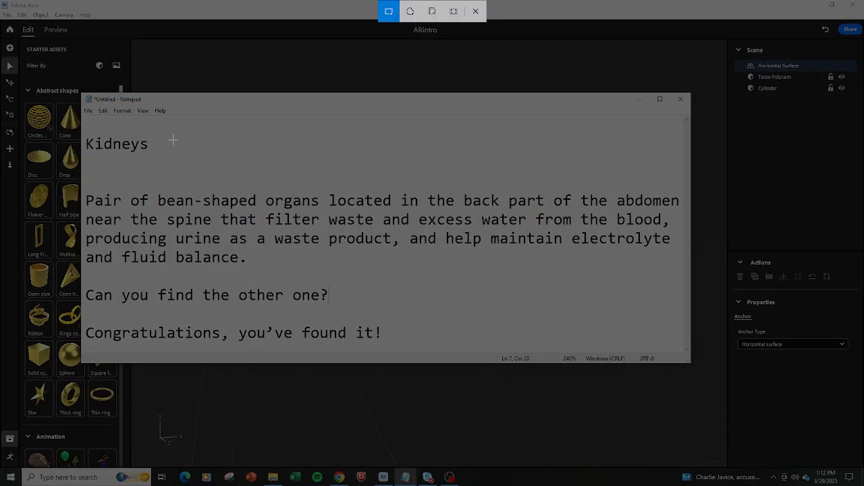
{"action": "left_click_drag", "start_coordinate": [79, 133], "coordinate": [154, 157]}
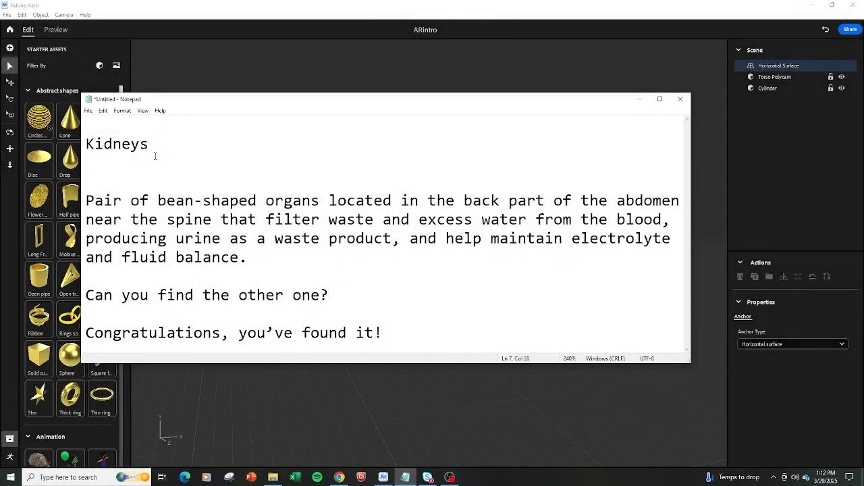
Snip the kidney description together with "Can you find the other one?" and save it as a JPEG named Info.
{"action": "left_click_drag", "start_coordinate": [699, 286], "coordinate": [672, 150]}
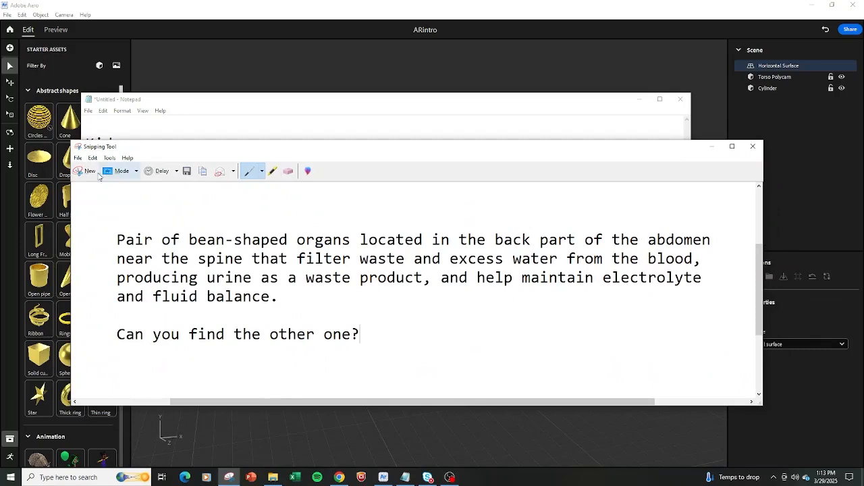
{"action": "left_click", "coordinate": [82, 170]}
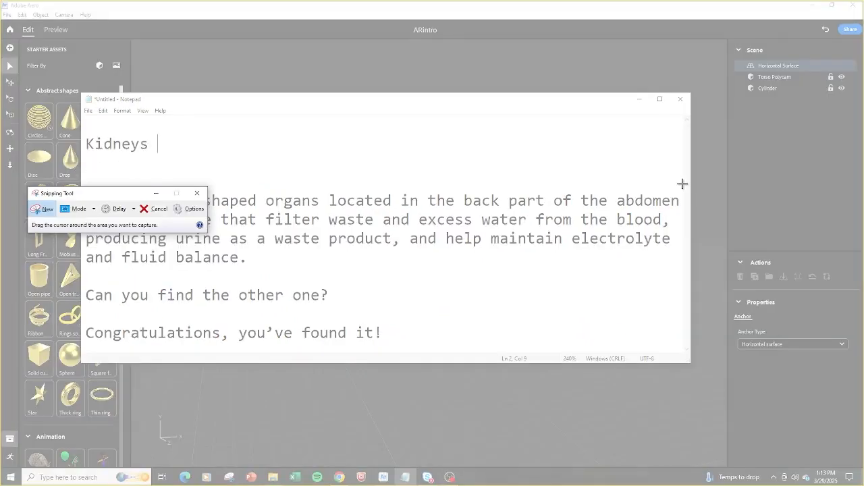
{"action": "left_click_drag", "start_coordinate": [680, 183], "coordinate": [81, 311]}
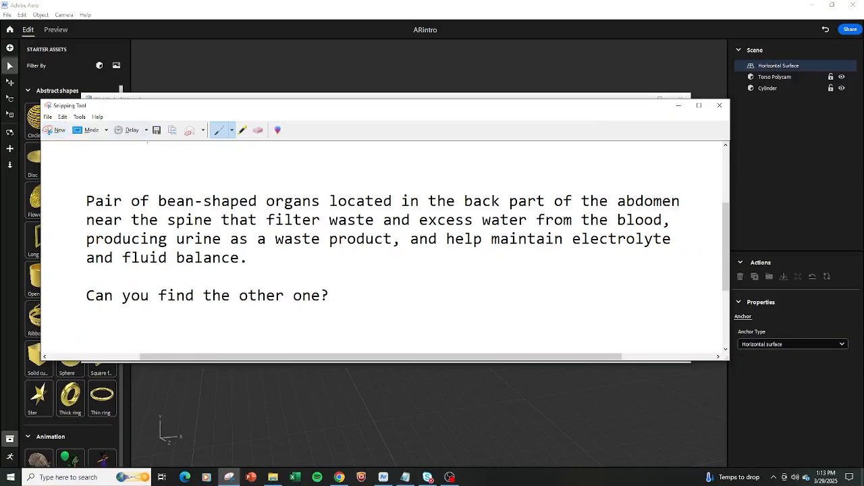
{"action": "left_click", "coordinate": [156, 130]}
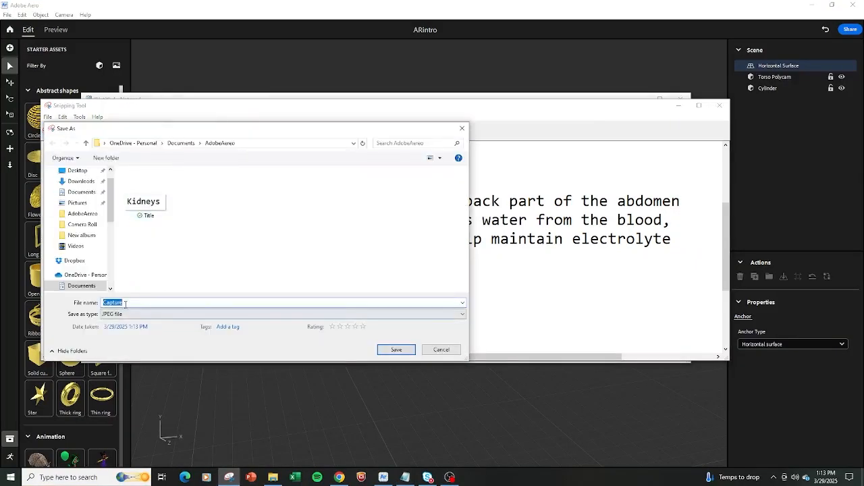
{"action": "key", "text": "BackSpace"}
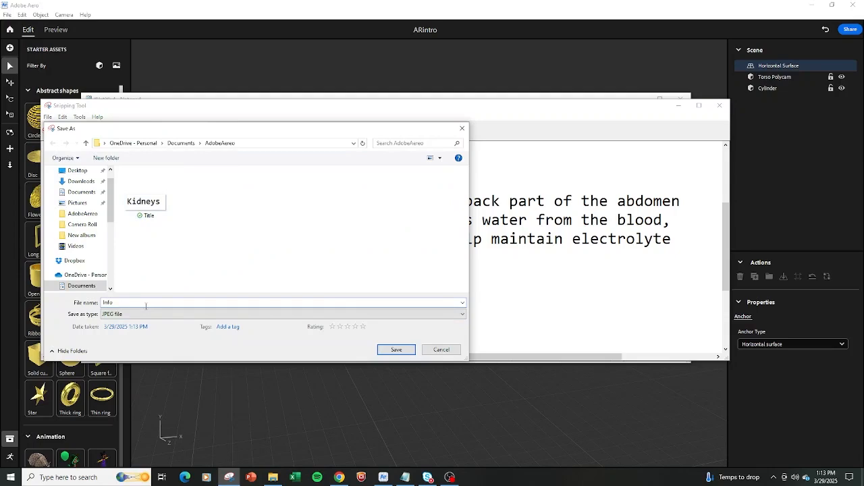
{"action": "left_click", "coordinate": [405, 350]}
Snip the line "Congratulations, you've found it!" from the notes and save it as a JPEG named Congratulations, replacing any existing copy.
{"action": "left_click", "coordinate": [54, 130]}
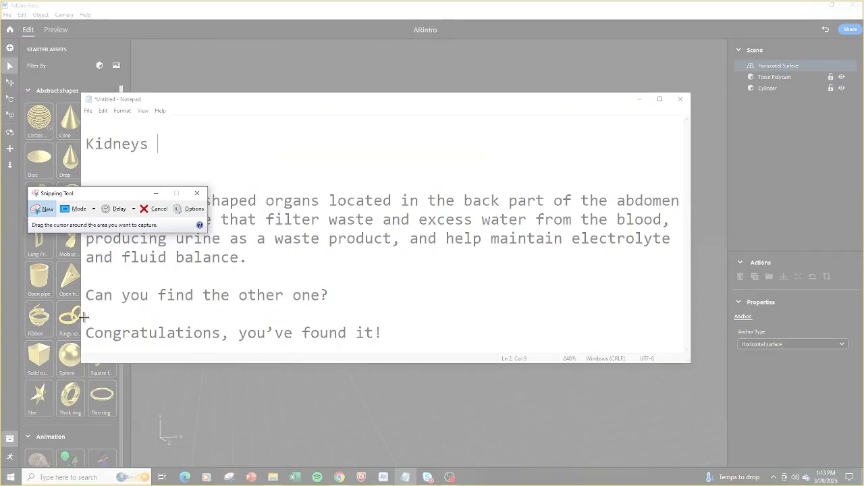
{"action": "left_click_drag", "start_coordinate": [82, 322], "coordinate": [389, 346]}
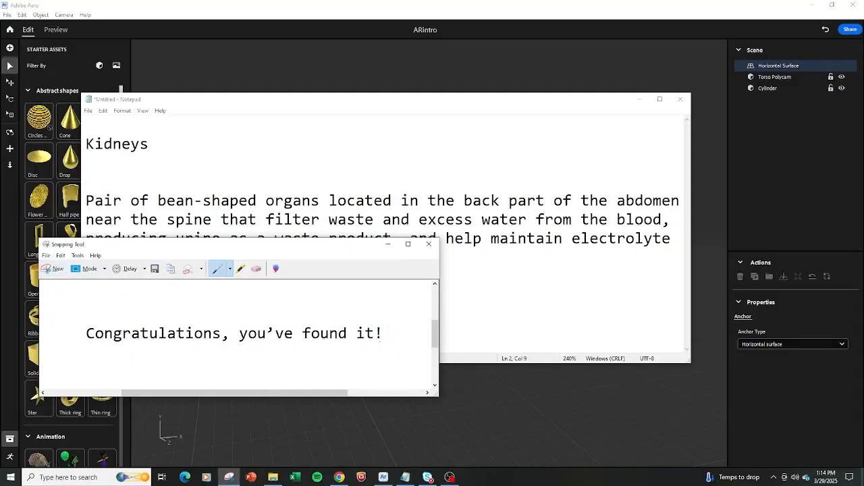
{"action": "left_click", "coordinate": [156, 269]}
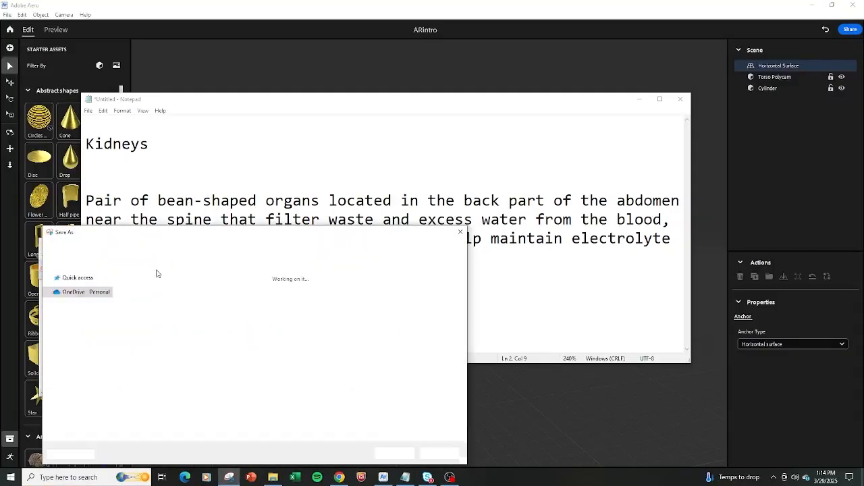
{"action": "type", "text": "Congratulations"}
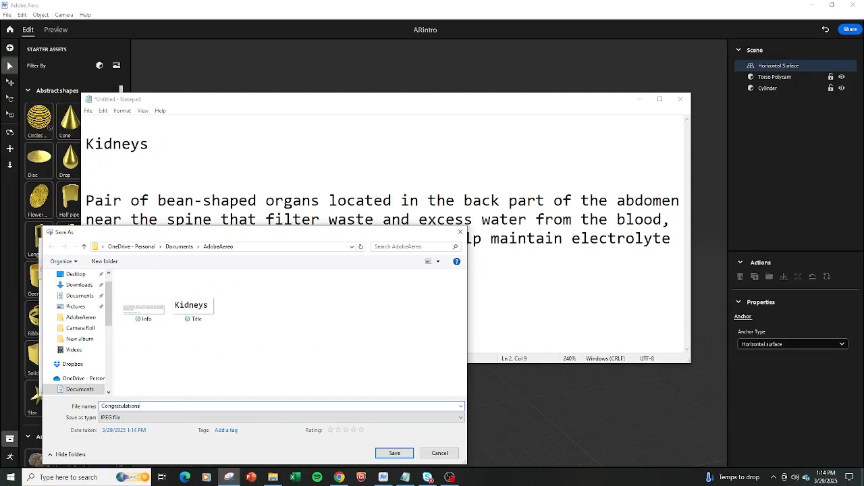
{"action": "key", "text": "Return"}
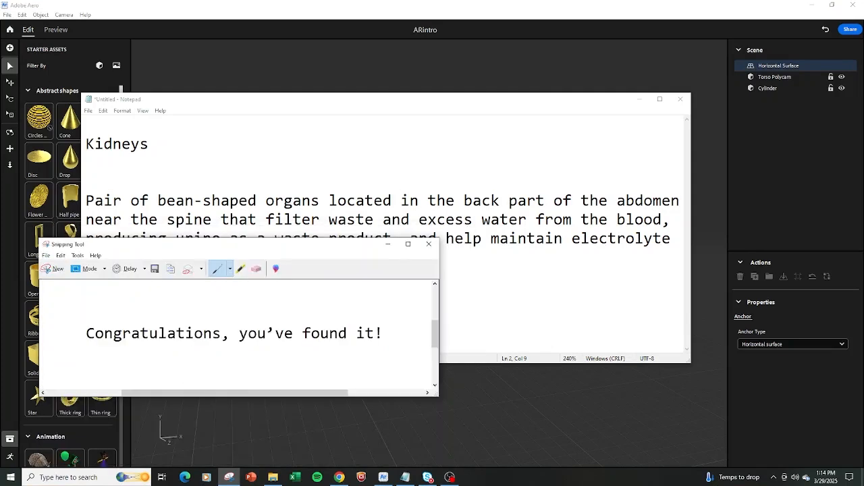
{"action": "left_click", "coordinate": [154, 269]}
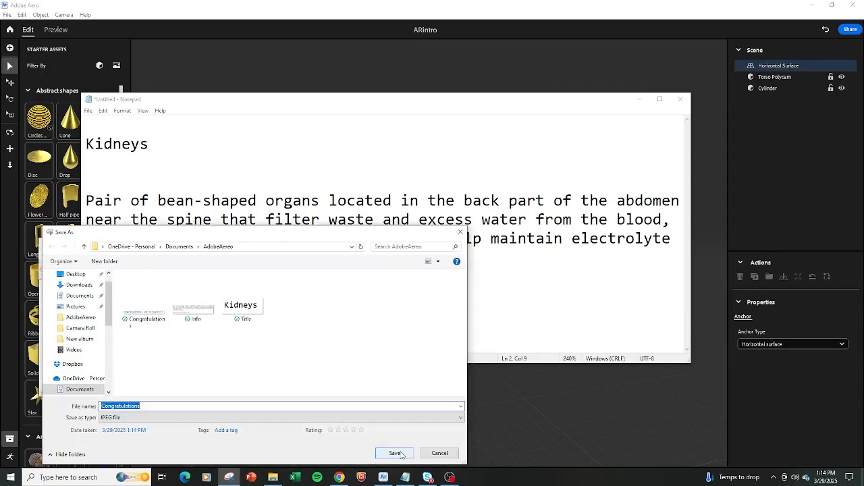
{"action": "left_click", "coordinate": [397, 453]}
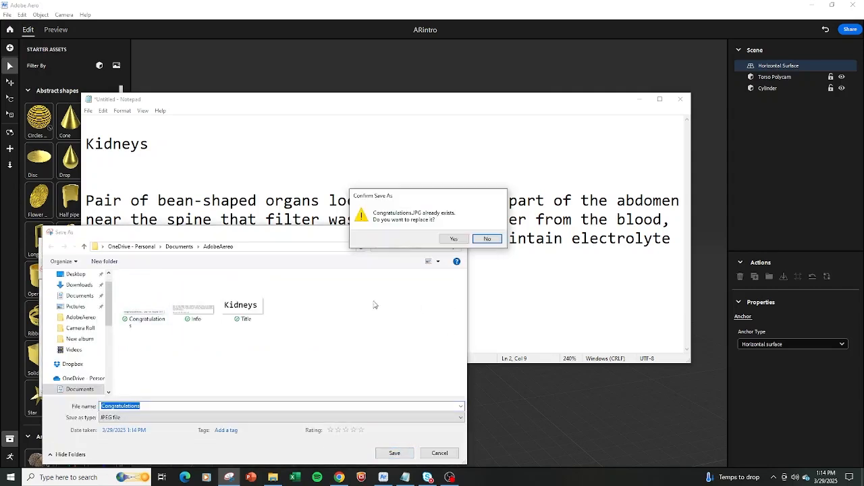
{"action": "left_click", "coordinate": [453, 239]}
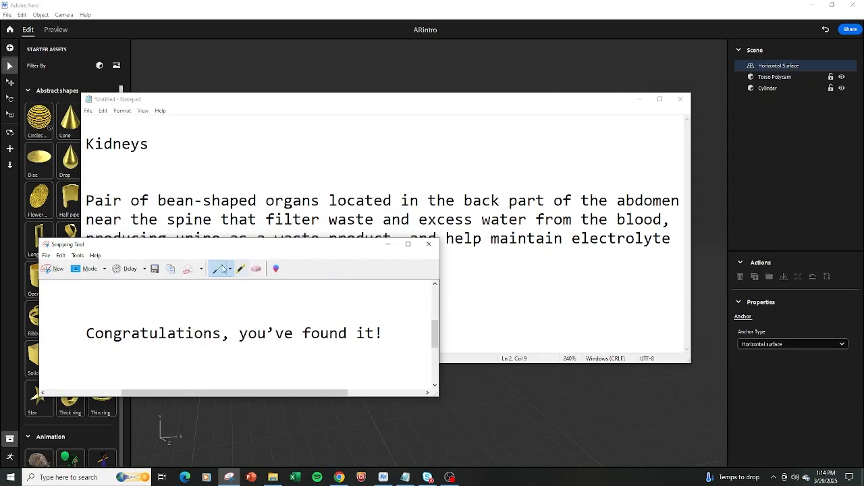
Snip an empty white area of the Notepad notes and save it as a JPEG named Blank.
{"action": "left_click", "coordinate": [49, 272]}
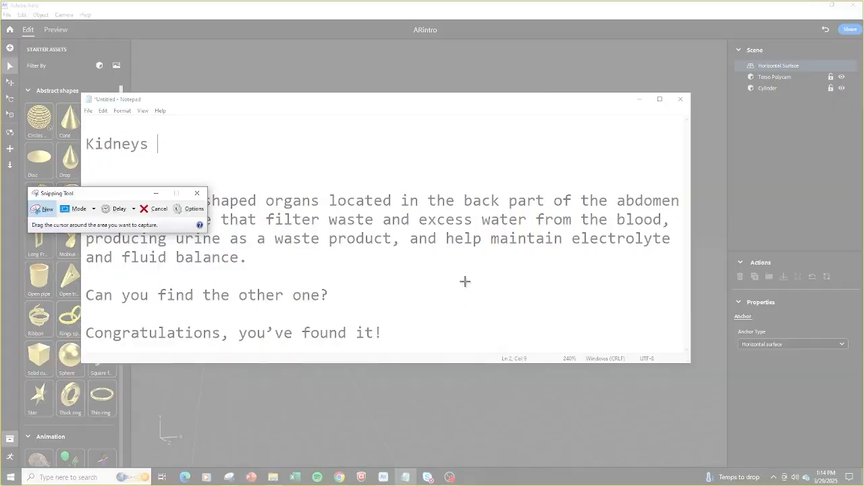
{"action": "left_click_drag", "start_coordinate": [446, 265], "coordinate": [506, 321]}
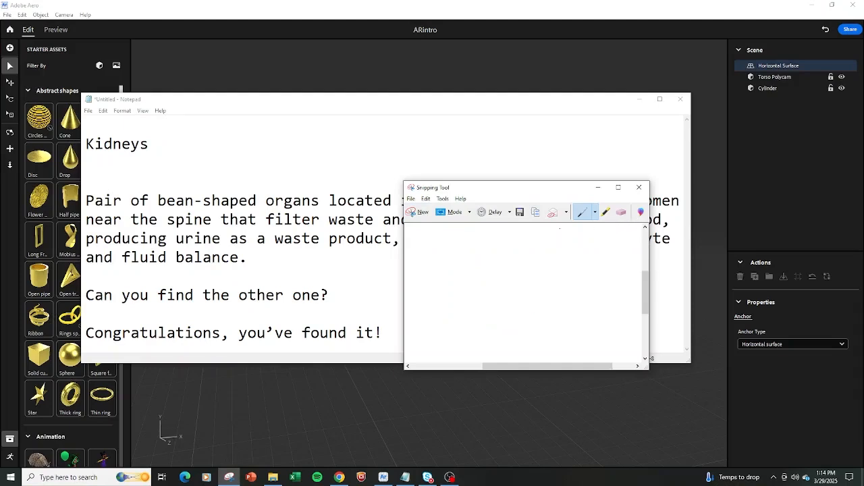
{"action": "left_click", "coordinate": [519, 212]}
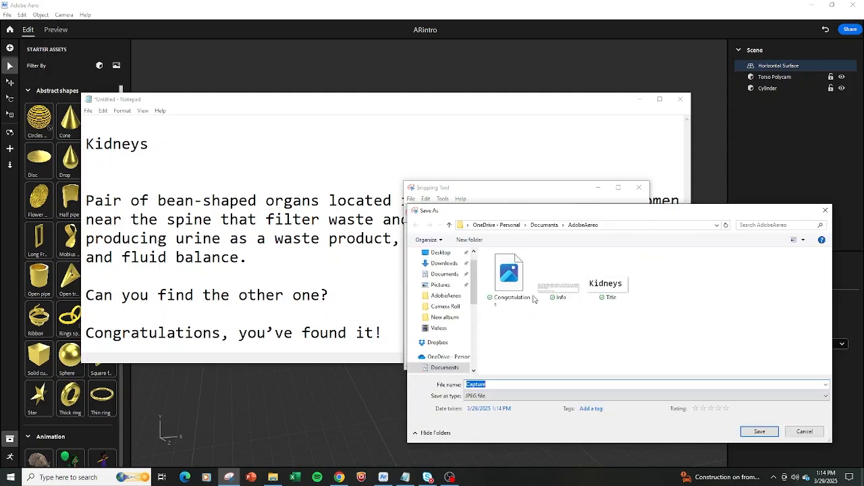
{"action": "type", "text": "Blank"}
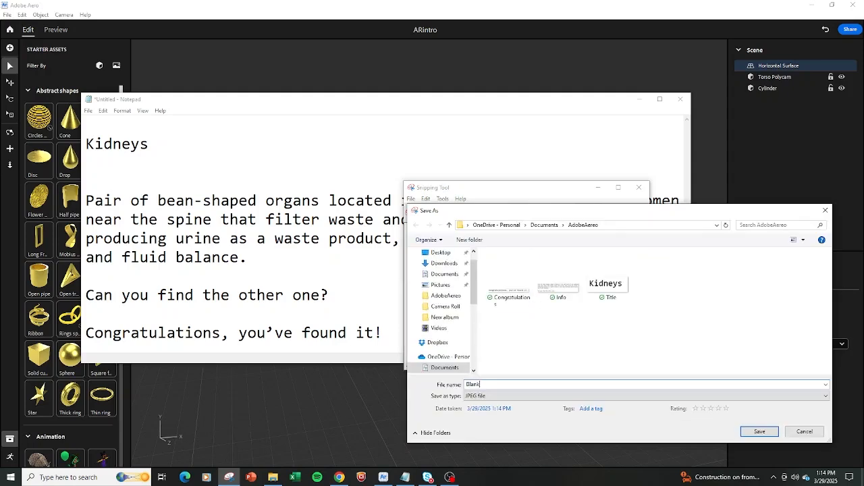
{"action": "key", "text": "Return"}
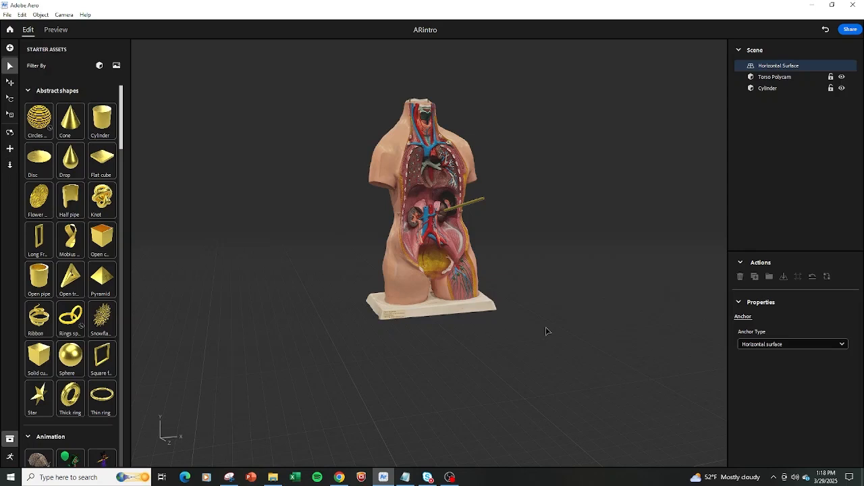
In Adobe Aero, import the Title image from the AdobeAereo folder and frame it in the scene.
{"action": "left_click", "coordinate": [11, 49]}
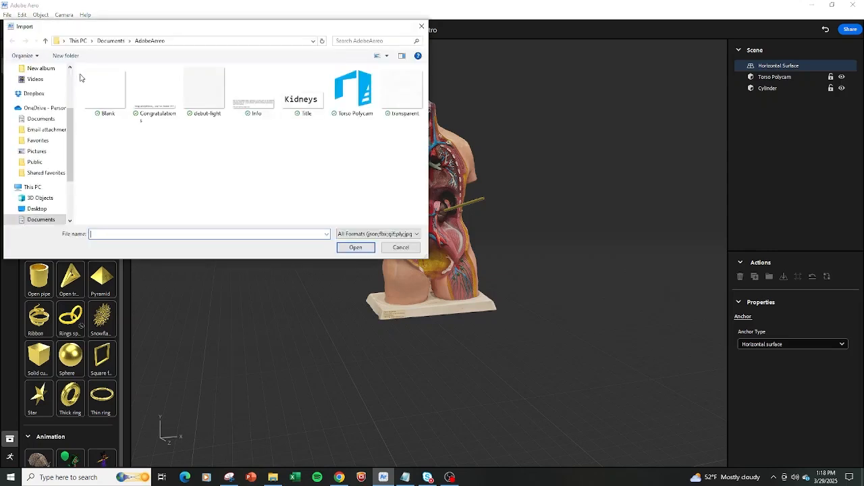
{"action": "left_click", "coordinate": [307, 94]}
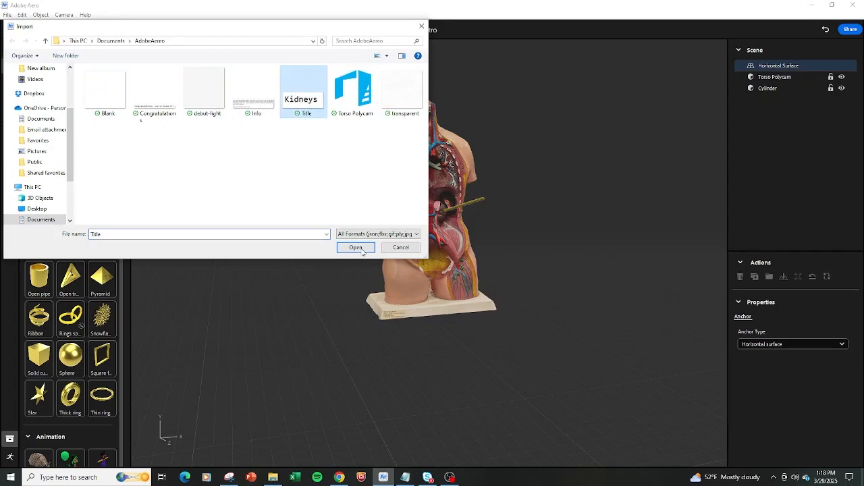
{"action": "left_click", "coordinate": [356, 247]}
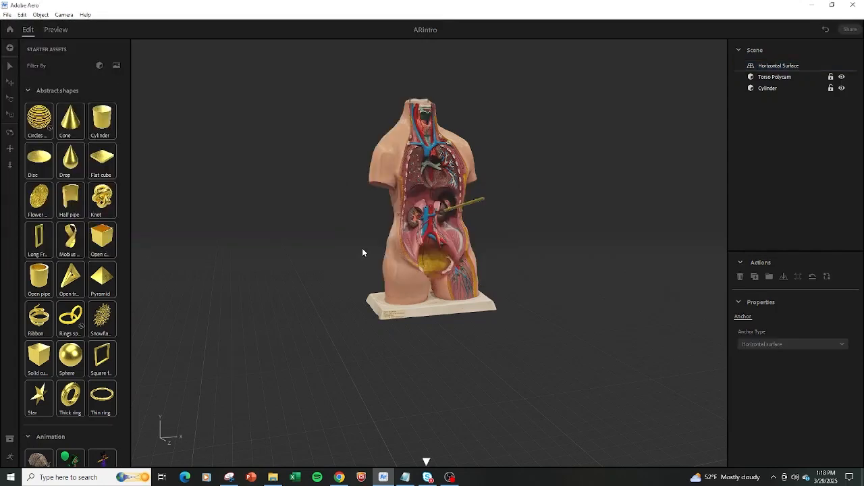
{"action": "scroll", "coordinate": [491, 250], "scroll_direction": "up", "scroll_amount": 1}
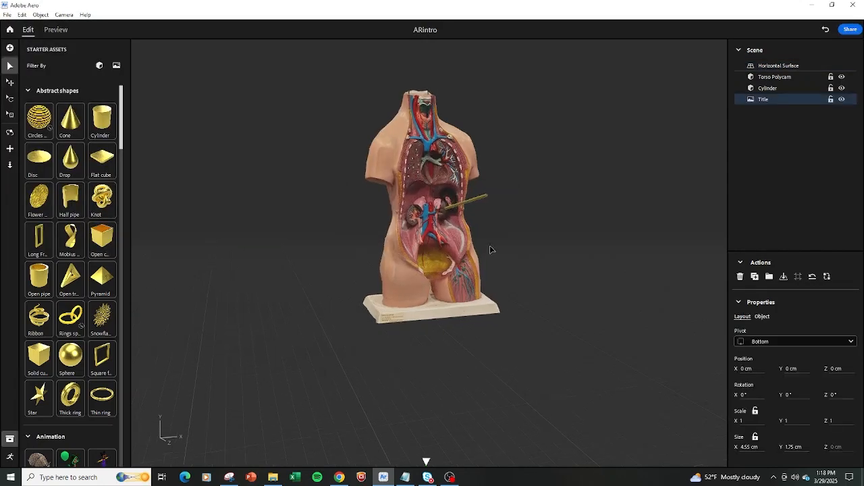
{"action": "scroll", "coordinate": [490, 250], "scroll_direction": "down", "scroll_amount": 1}
{"action": "scroll", "coordinate": [491, 250], "scroll_direction": "up", "scroll_amount": 1}
{"action": "scroll", "coordinate": [490, 247], "scroll_direction": "up", "scroll_amount": 1}
{"action": "key", "text": "f"}
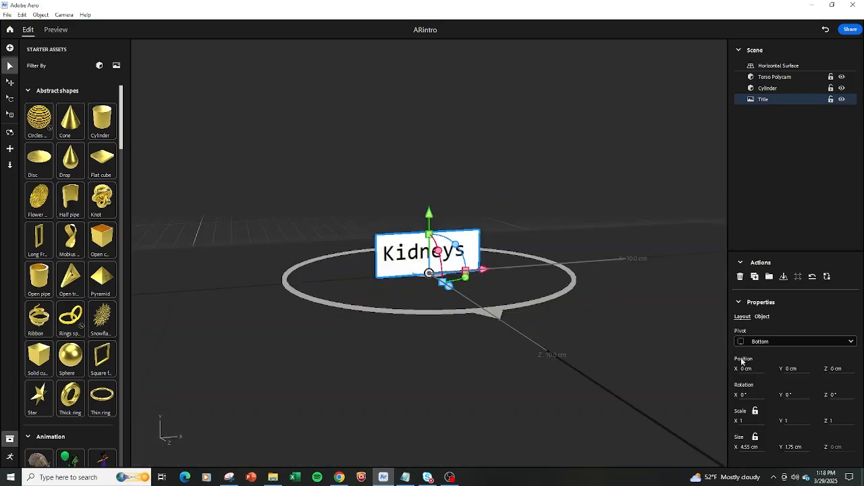
Set the Title image's Y position to 100 cm and scale it up proportionally to about 6.9.
{"action": "left_click", "coordinate": [795, 368]}
{"action": "type", "text": "100"}
{"action": "key", "text": "Return"}
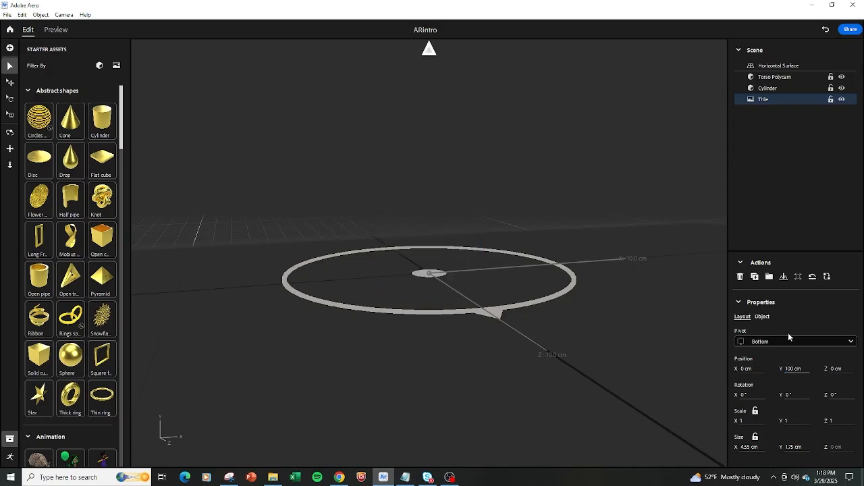
{"action": "key", "text": "f"}
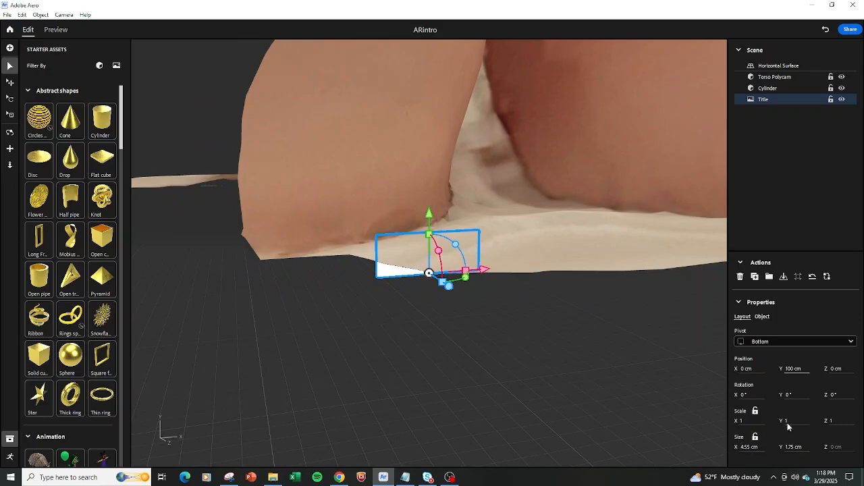
{"action": "left_click", "coordinate": [755, 410]}
{"action": "left_click_drag", "start_coordinate": [790, 419], "coordinate": [861, 229]}
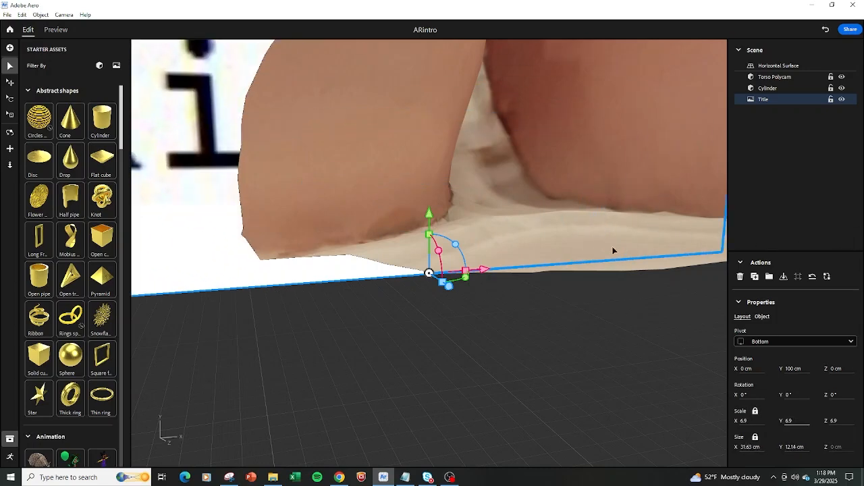
Move the Title image in front of the torso to about Z 19.74 cm and raise it to about Y 140.55 cm.
{"action": "scroll", "coordinate": [613, 251], "scroll_direction": "down", "scroll_amount": 3}
{"action": "left_click", "coordinate": [768, 78]}
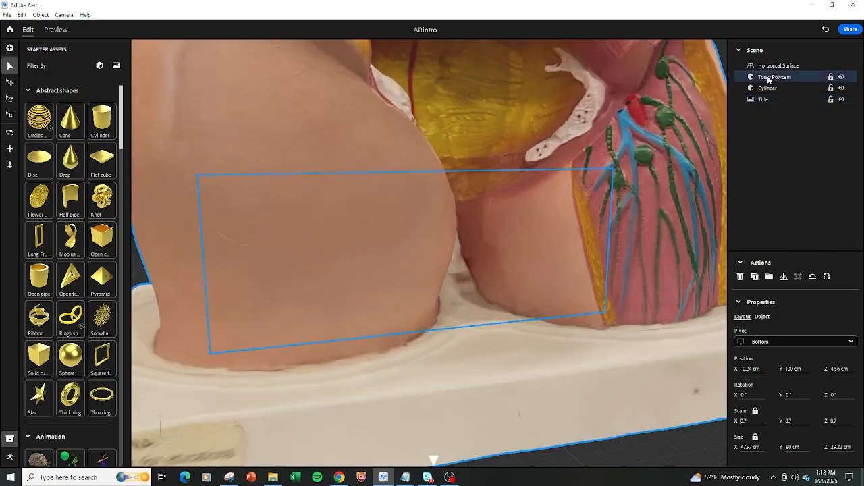
{"action": "key", "text": "f"}
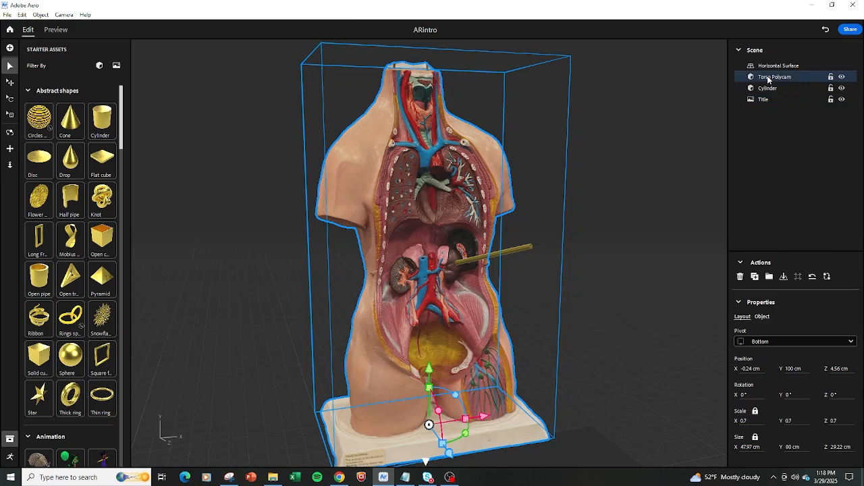
{"action": "left_click", "coordinate": [763, 99]}
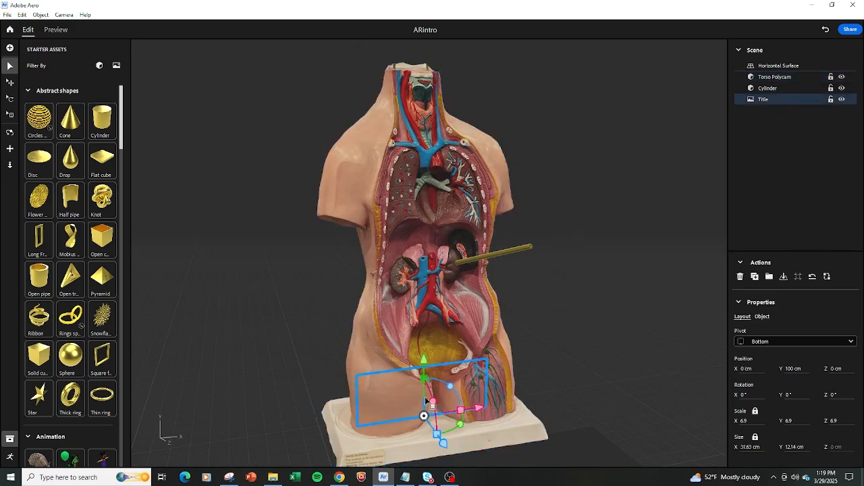
{"action": "left_click_drag", "start_coordinate": [442, 442], "coordinate": [498, 477]}
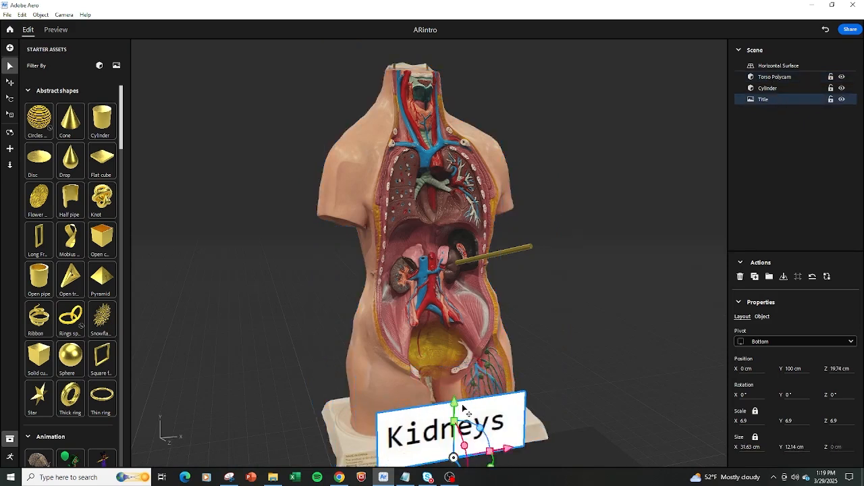
{"action": "left_click_drag", "start_coordinate": [451, 377], "coordinate": [465, 201]}
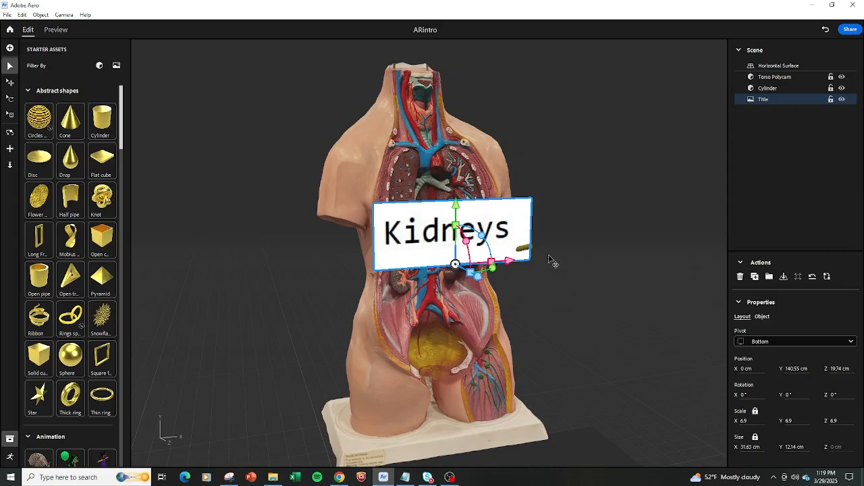
Shift the Title image beside the torso to about X 27.39 cm and forward to about Z 23.57 cm, in front of the rod's end.
{"action": "key", "text": "1"}
{"action": "right_click_drag", "start_coordinate": [572, 252], "coordinate": [492, 277]}
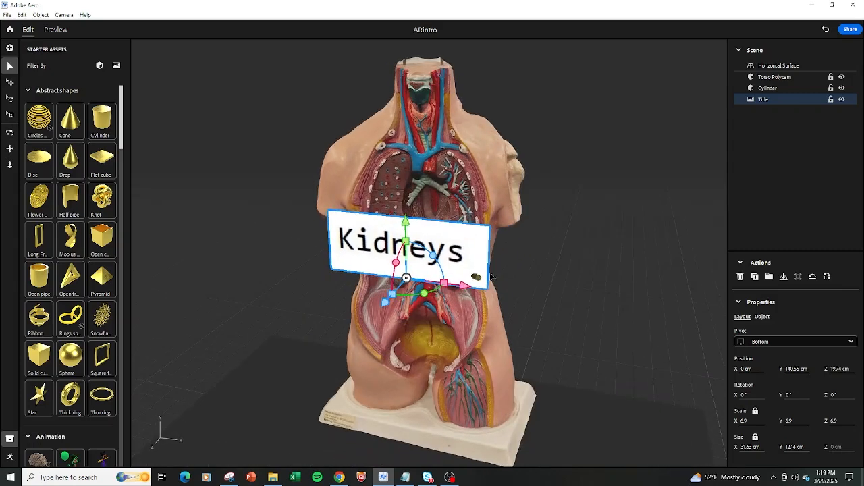
{"action": "left_click_drag", "start_coordinate": [478, 286], "coordinate": [636, 309]}
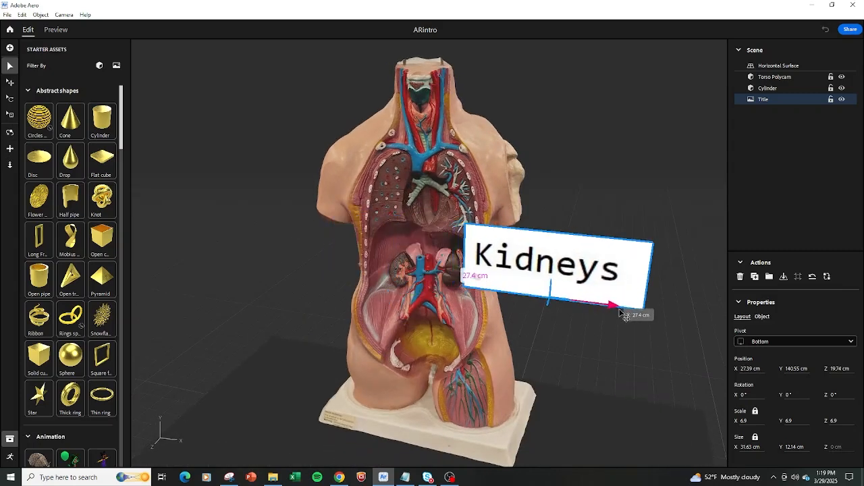
{"action": "right_click_drag", "start_coordinate": [636, 308], "coordinate": [600, 268]}
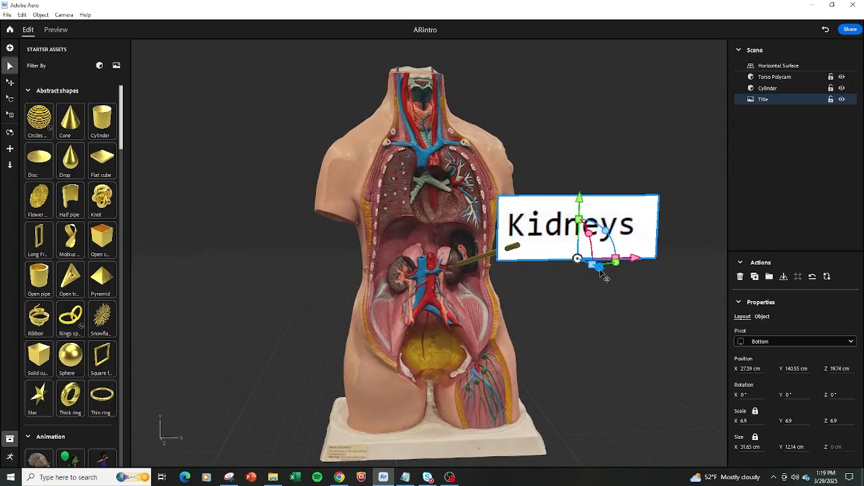
{"action": "left_click_drag", "start_coordinate": [603, 270], "coordinate": [606, 279]}
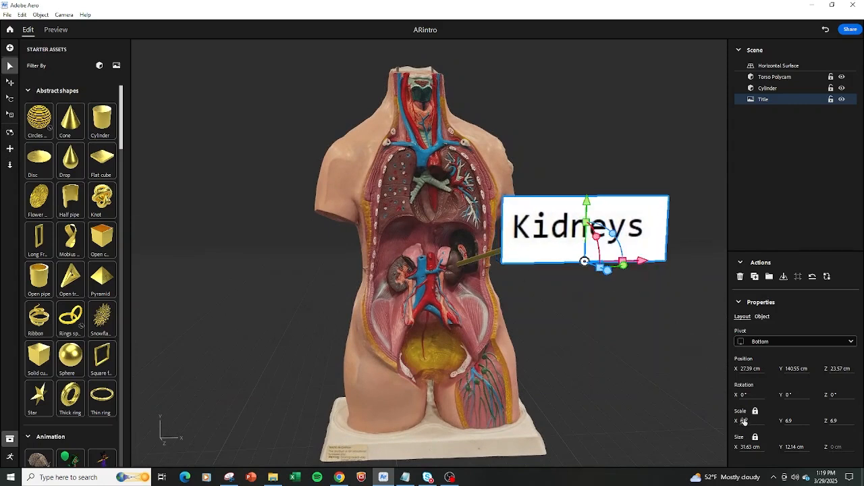
Scale the Title image down proportionally to about 4.9, shift it toward the torso to about X 22.28 cm, and deselect it.
{"action": "left_click_drag", "start_coordinate": [744, 420], "coordinate": [650, 420]}
{"action": "right_click_drag", "start_coordinate": [647, 387], "coordinate": [462, 379]}
{"action": "right_click_drag", "start_coordinate": [410, 355], "coordinate": [614, 383]}
{"action": "left_click_drag", "start_coordinate": [640, 258], "coordinate": [619, 263]}
{"action": "right_click_drag", "start_coordinate": [580, 328], "coordinate": [542, 293]}
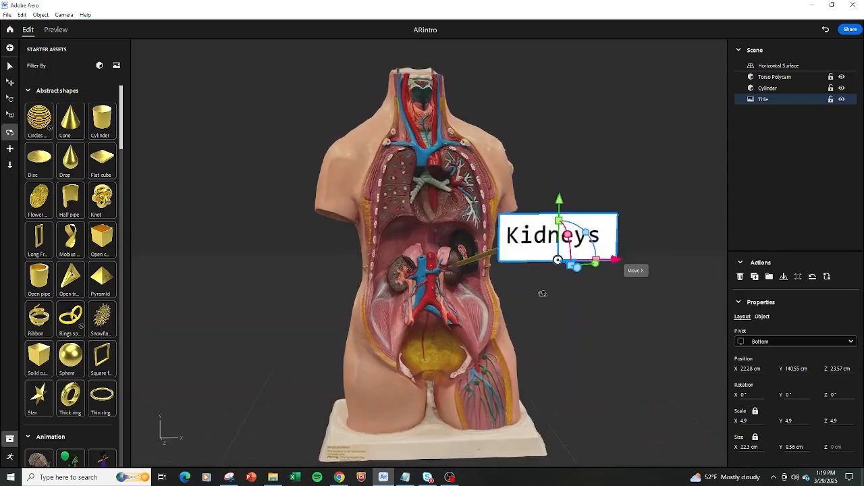
{"action": "left_click", "coordinate": [641, 327]}
{"action": "mouse_move", "coordinate": [642, 327]}
{"action": "right_mouse_down"}
{"action": "mouse_move", "coordinate": [637, 303]}
{"action": "mouse_move", "coordinate": [617, 320]}
{"action": "mouse_move", "coordinate": [631, 318]}
{"action": "right_mouse_up"}
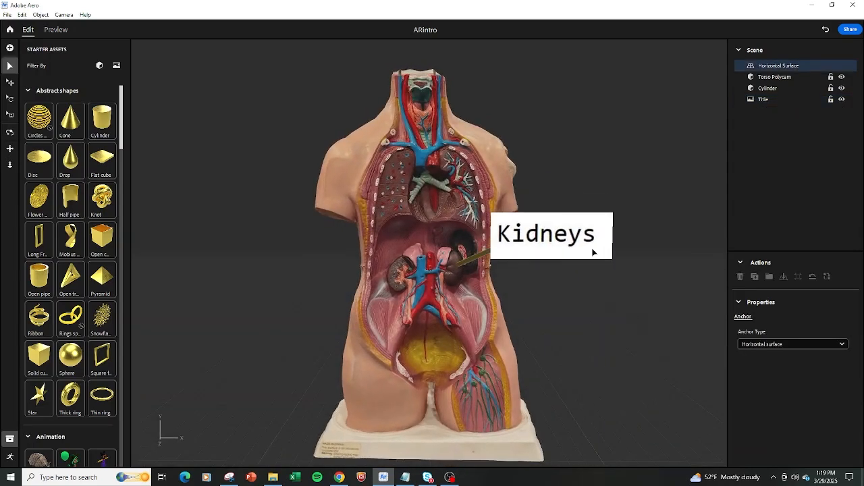
Import the Info image from the AdobeAereo folder into the scene.
{"action": "left_click", "coordinate": [588, 236]}
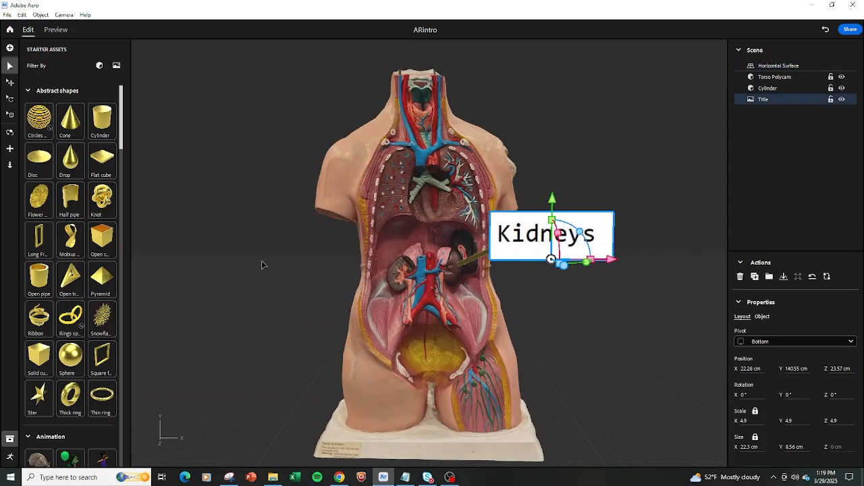
{"action": "left_click", "coordinate": [9, 48]}
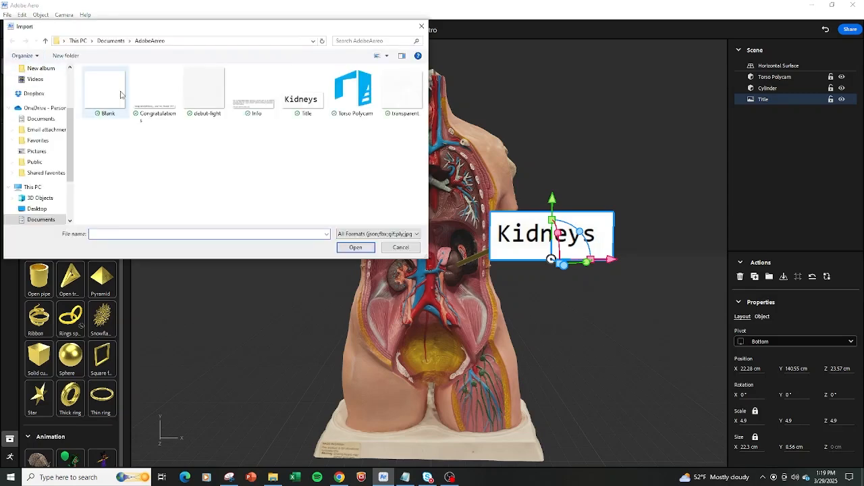
{"action": "left_click", "coordinate": [254, 91]}
{"action": "left_click", "coordinate": [353, 247]}
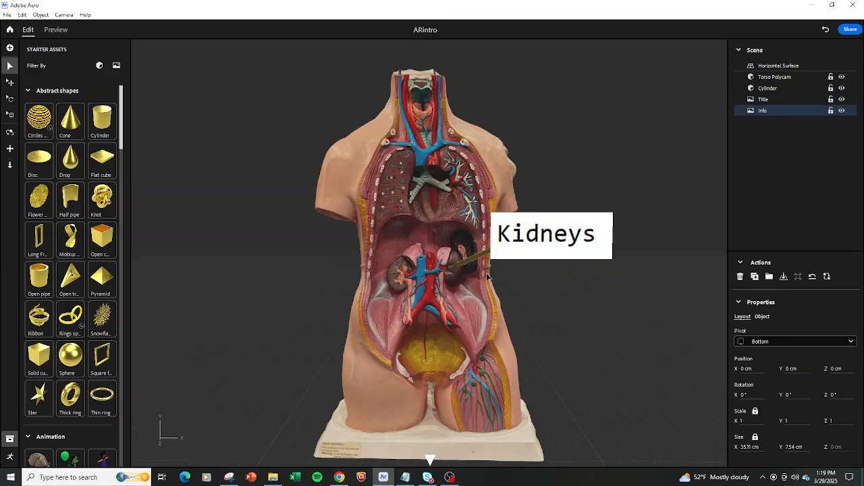
Scale the Info image proportionally to 4.
{"action": "left_click", "coordinate": [600, 234]}
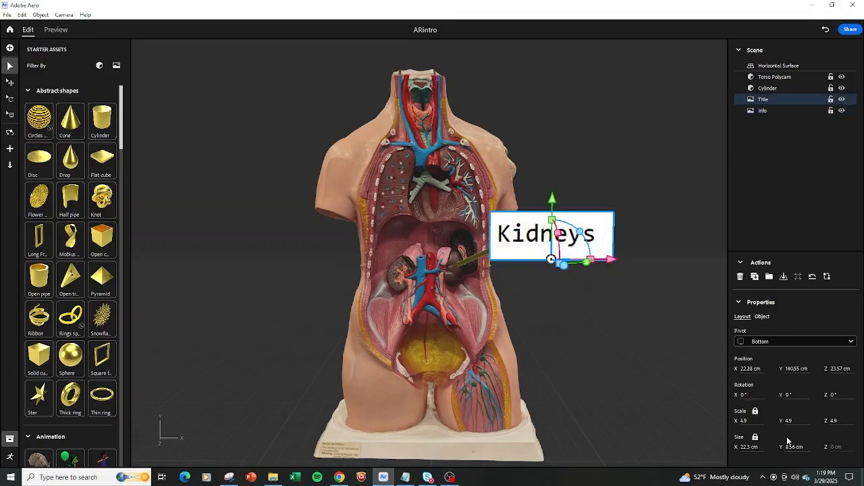
{"action": "left_click", "coordinate": [762, 111]}
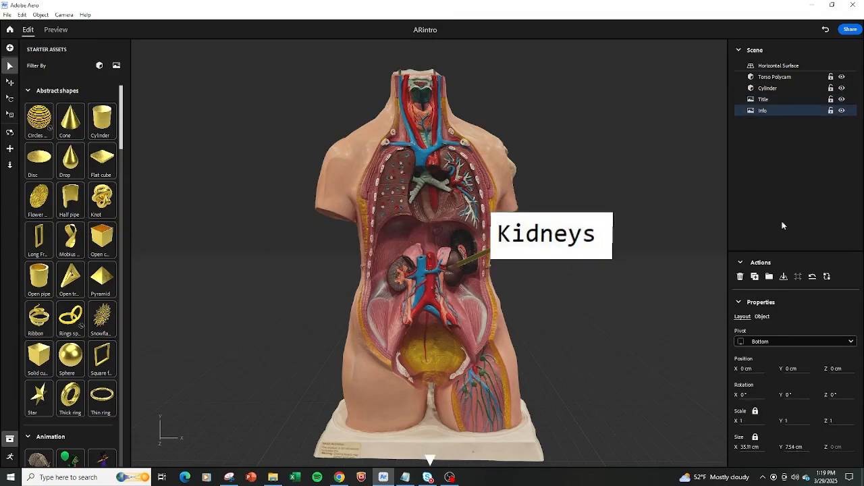
{"action": "left_click", "coordinate": [787, 422]}
{"action": "type", "text": "4"}
{"action": "key", "text": "Return"}
Raise the Info image to a Y position of 100 cm.
{"action": "left_click", "coordinate": [795, 370]}
{"action": "type", "text": "1"}
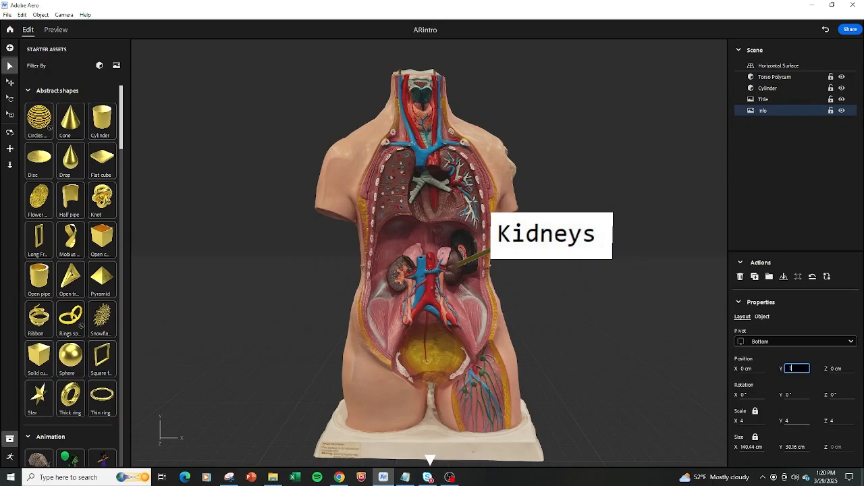
{"action": "type", "text": "00"}
{"action": "key", "text": "Return"}
{"action": "scroll", "coordinate": [581, 384], "scroll_direction": "up", "scroll_amount": 2}
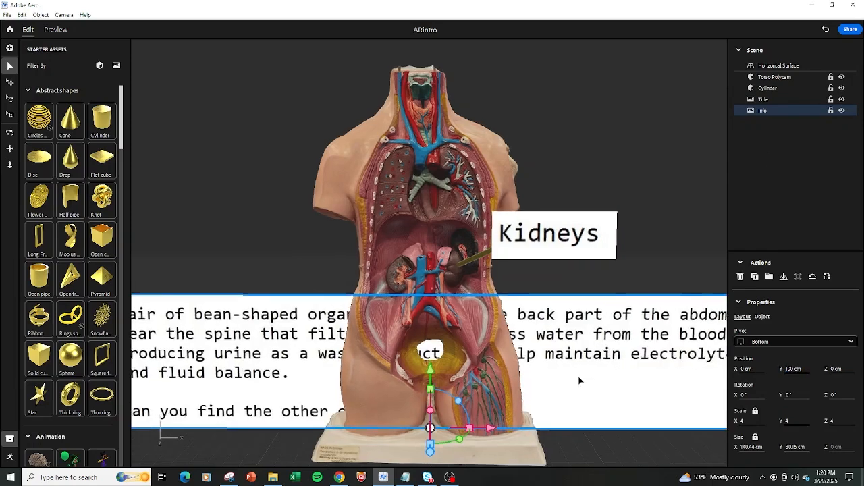
{"action": "scroll", "coordinate": [582, 383], "scroll_direction": "down", "scroll_amount": 2}
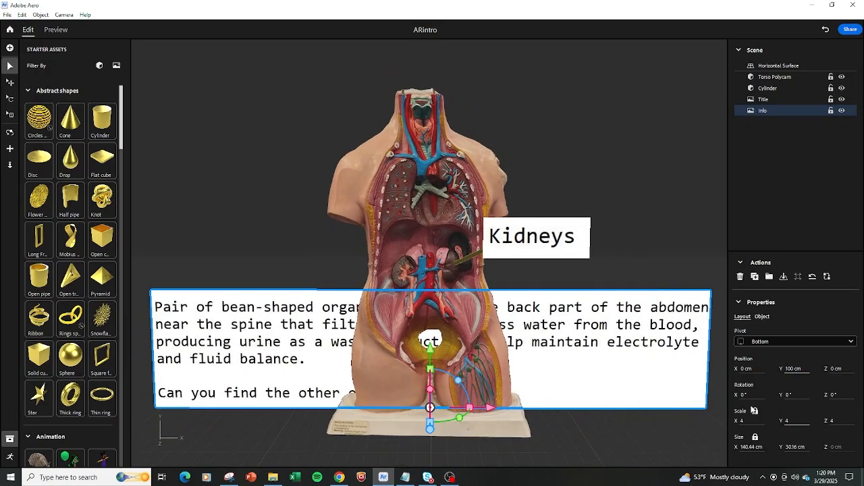
Scale the Info image down proportionally to about 1.6 and bring it in front of the torso to about Z 17.66 cm.
{"action": "left_click_drag", "start_coordinate": [781, 424], "coordinate": [679, 423]}
{"action": "right_click_drag", "start_coordinate": [362, 436], "coordinate": [408, 446]}
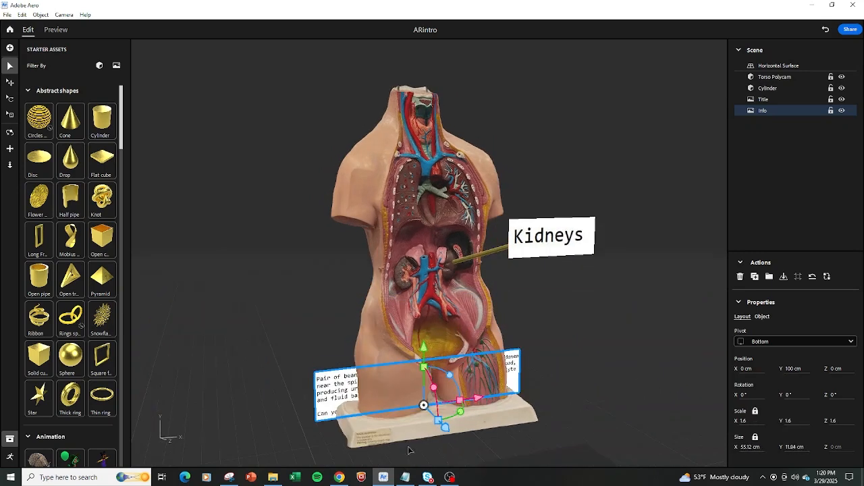
{"action": "left_click_drag", "start_coordinate": [445, 427], "coordinate": [475, 457]}
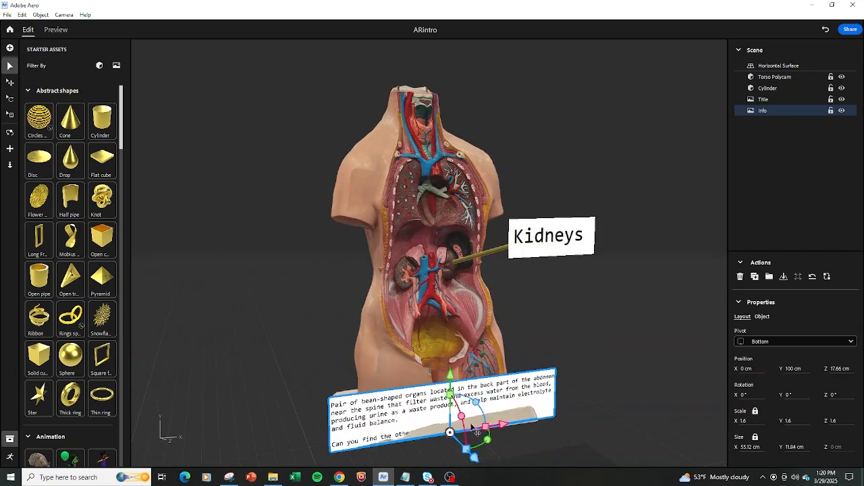
Place the Info image beside the torso, just below the Title image, at about X 36.99, Y 127.52, Z 26.63 cm, and deselect it.
{"action": "left_click_drag", "start_coordinate": [451, 388], "coordinate": [658, 284]}
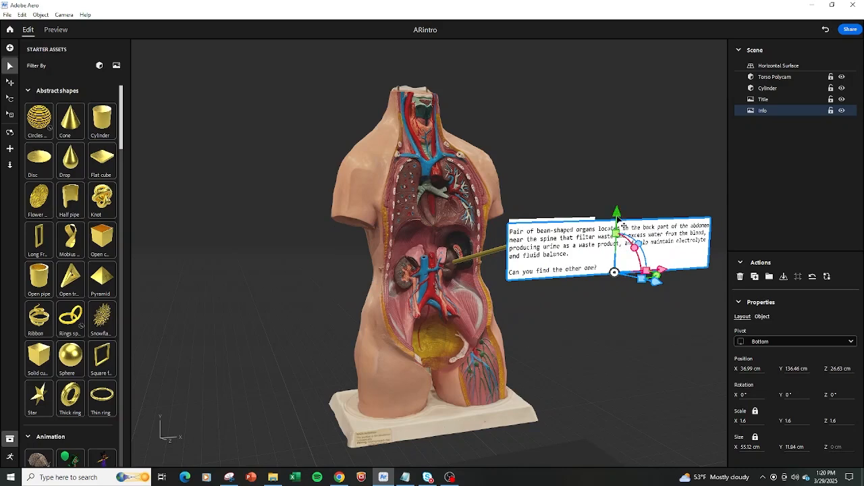
{"action": "left_click_drag", "start_coordinate": [618, 221], "coordinate": [622, 259]}
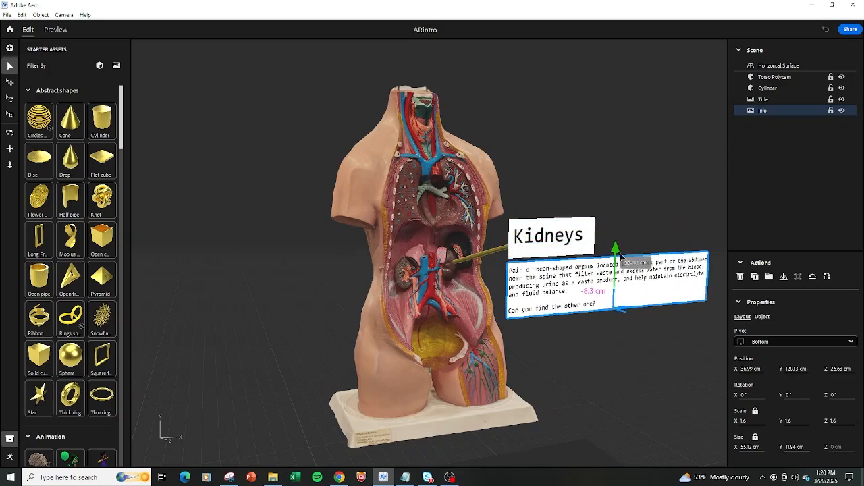
{"action": "left_click", "coordinate": [649, 228]}
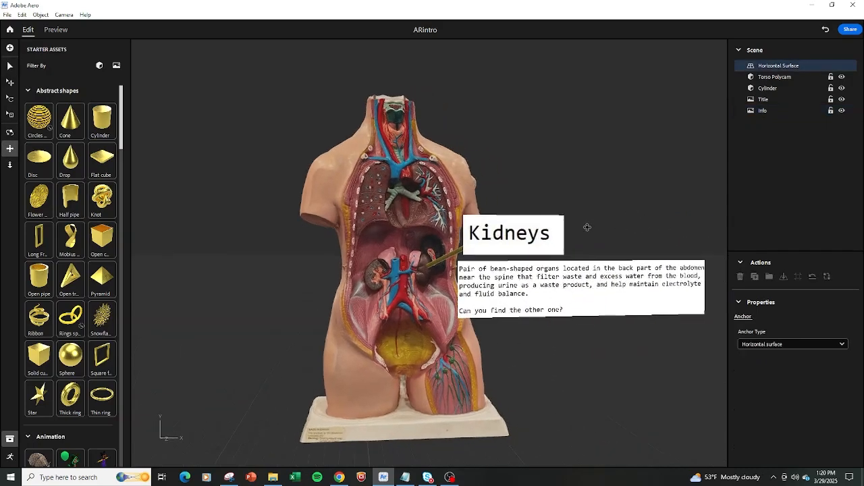
Toggle the Info image's visibility to compare both states, and leave the image hidden in the scene.
{"action": "left_click", "coordinate": [479, 240]}
{"action": "left_click", "coordinate": [480, 289]}
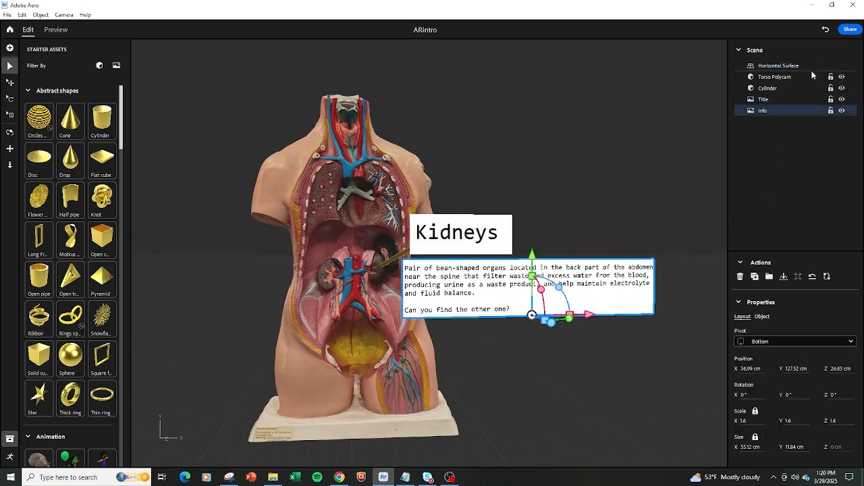
{"action": "left_click", "coordinate": [841, 111]}
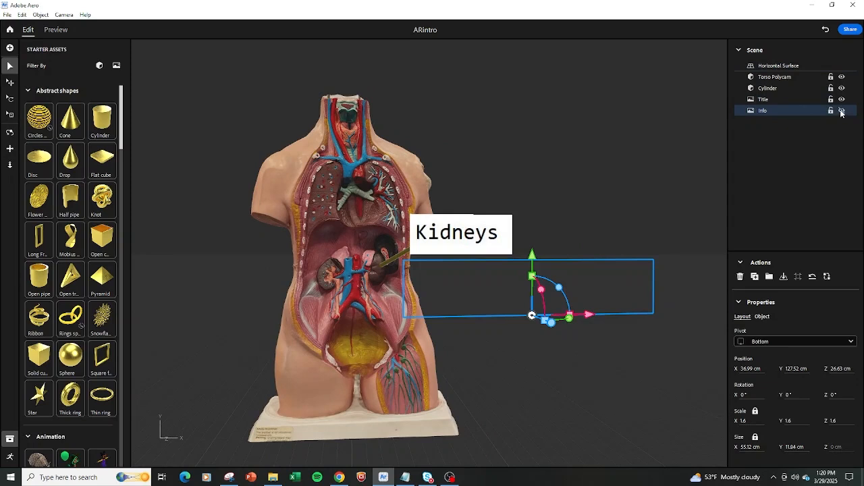
{"action": "left_click", "coordinate": [841, 112]}
{"action": "left_click", "coordinate": [841, 112]}
{"action": "left_click", "coordinate": [841, 112]}
{"action": "left_click", "coordinate": [841, 112]}
{"action": "left_click", "coordinate": [842, 112]}
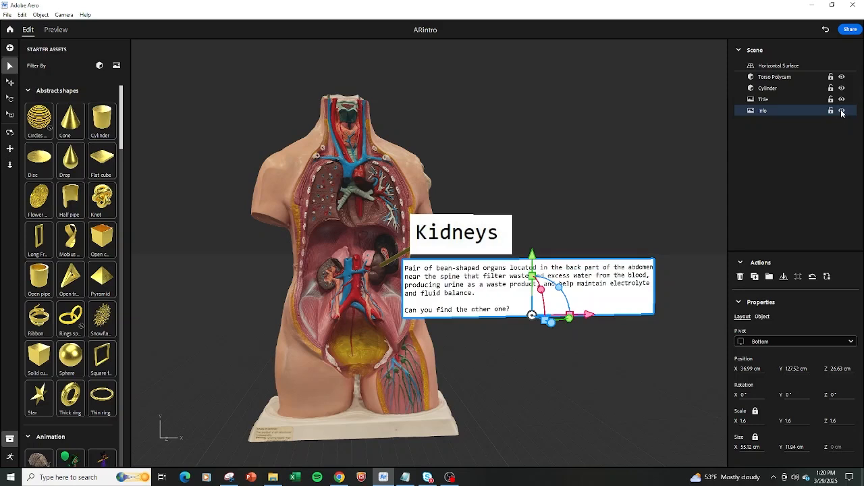
{"action": "left_click", "coordinate": [841, 112]}
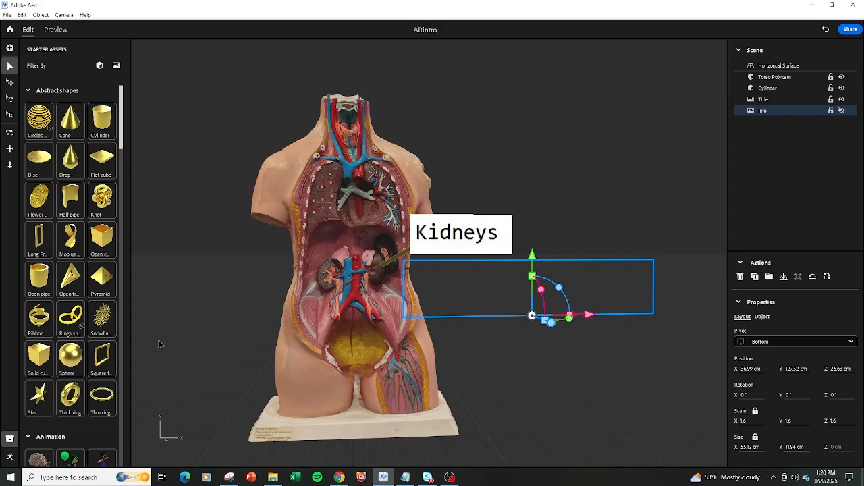
Add a Tap trigger to the scene's behaviors with the Title image as its subject.
{"action": "left_click", "coordinate": [9, 458]}
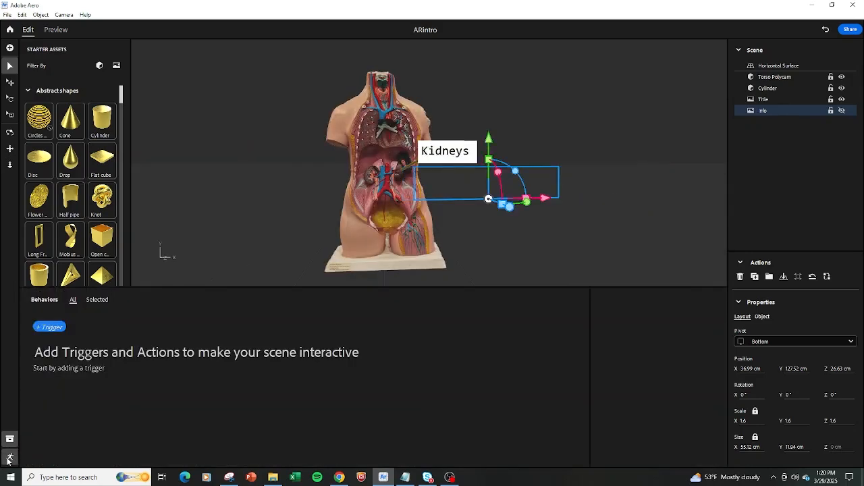
{"action": "left_click", "coordinate": [9, 458]}
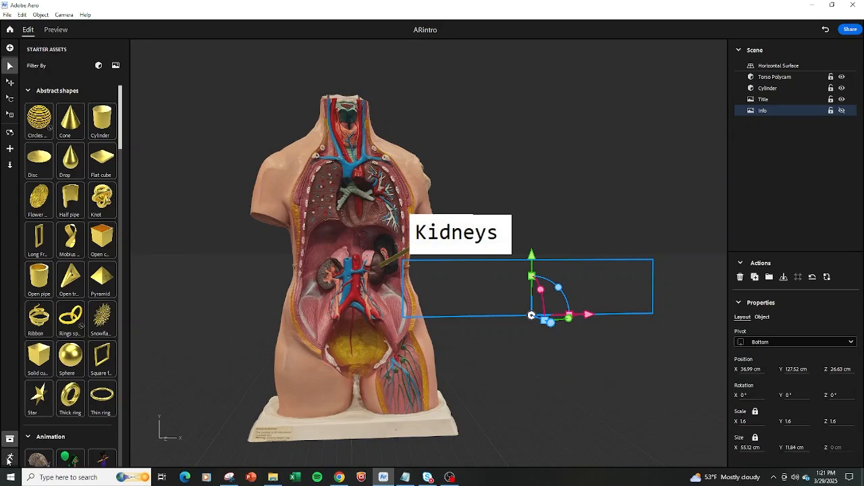
{"action": "left_click", "coordinate": [9, 459]}
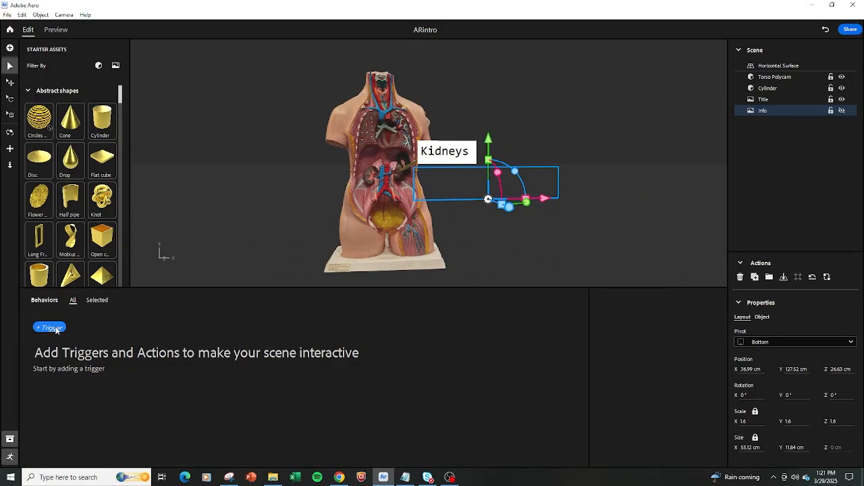
{"action": "left_click", "coordinate": [437, 151]}
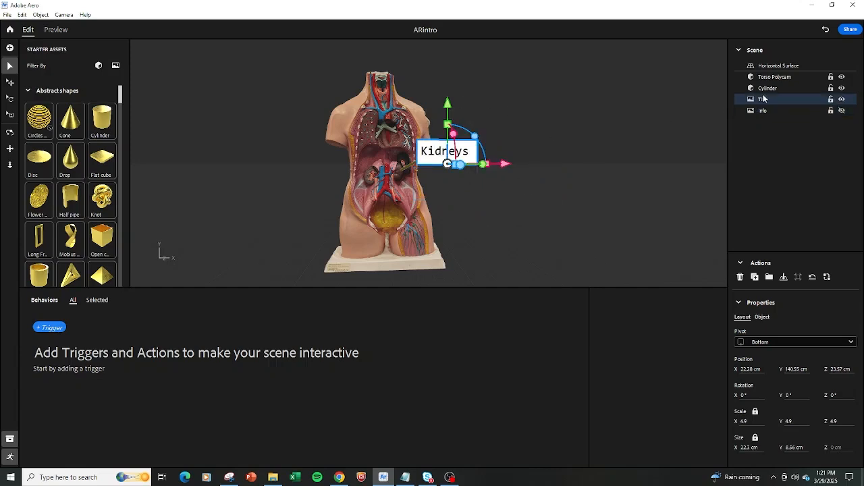
{"action": "left_click", "coordinate": [44, 328]}
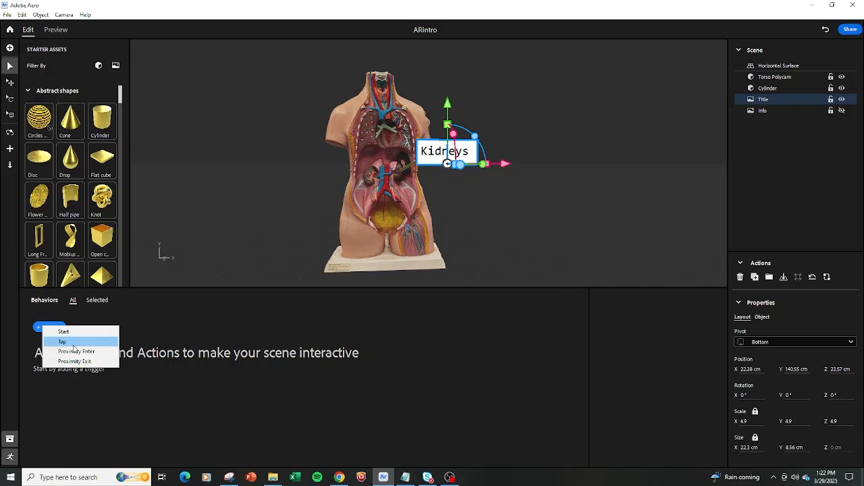
{"action": "left_click", "coordinate": [68, 342]}
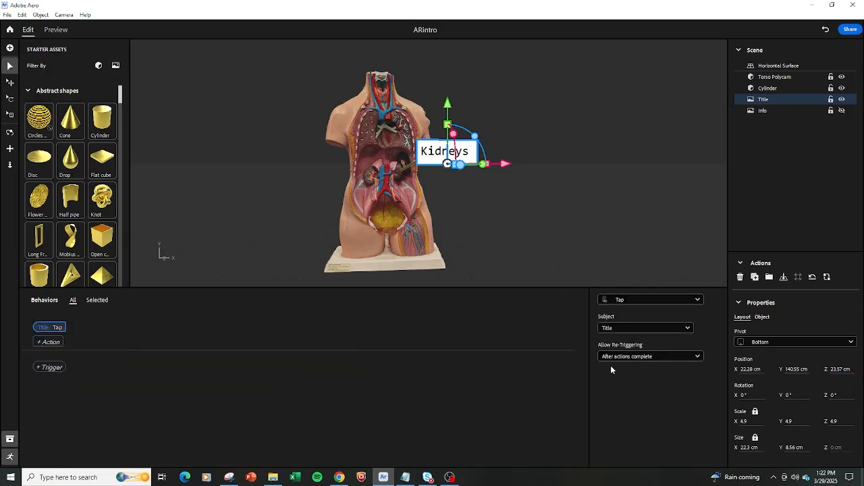
Add a Show action to the Title's Tap trigger and set the action's subject to Info.
{"action": "left_click", "coordinate": [51, 343]}
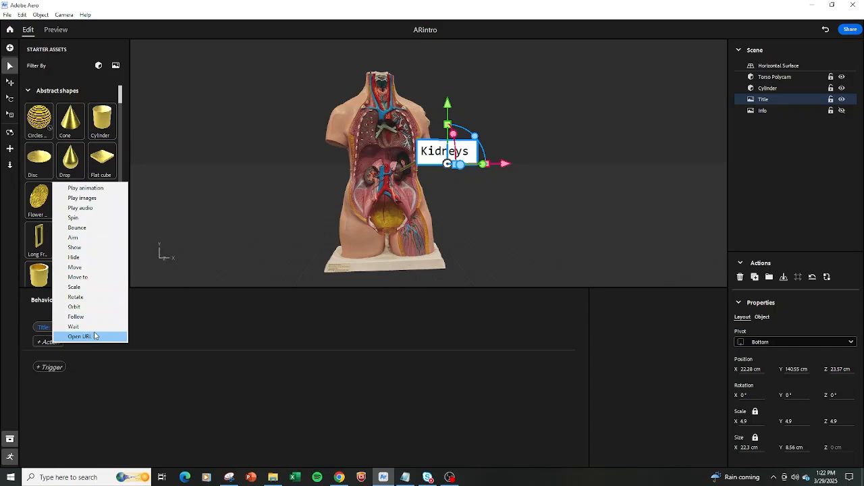
{"action": "left_click", "coordinate": [101, 251]}
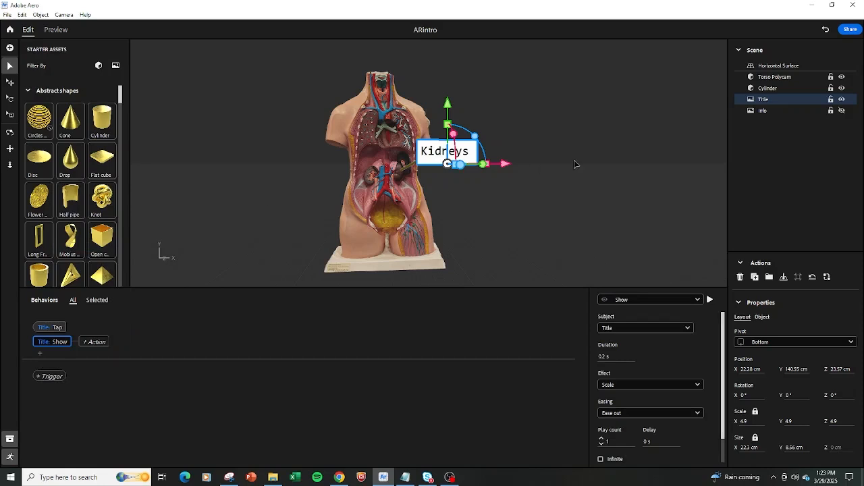
{"action": "left_click", "coordinate": [50, 327]}
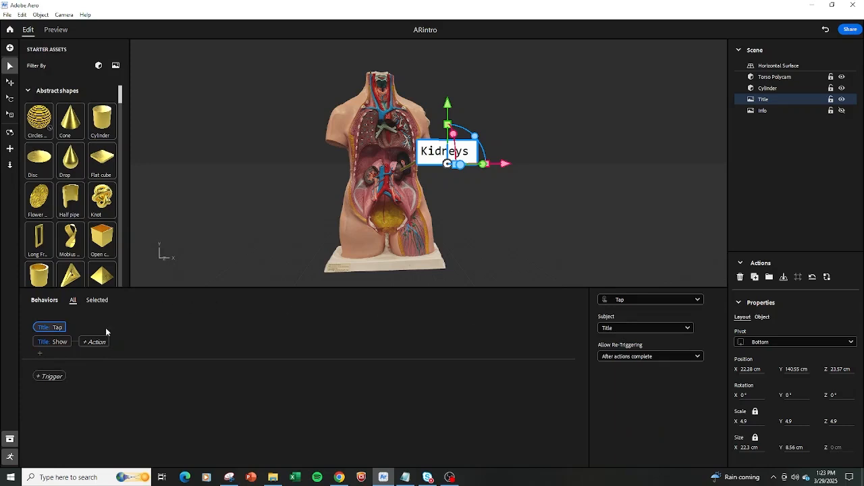
{"action": "left_click", "coordinate": [39, 342]}
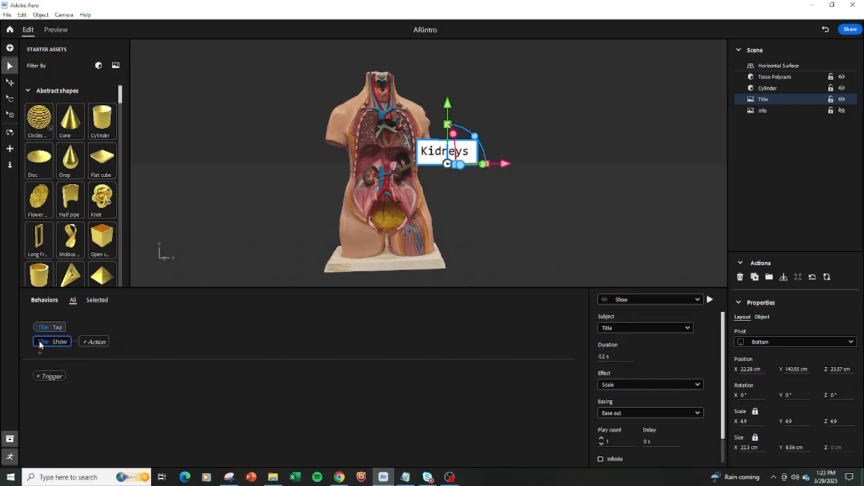
{"action": "left_click", "coordinate": [638, 330]}
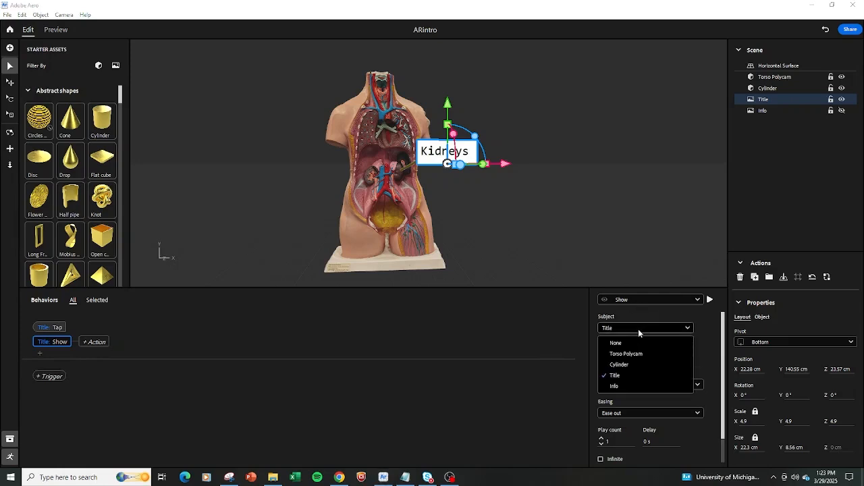
{"action": "left_click", "coordinate": [619, 386]}
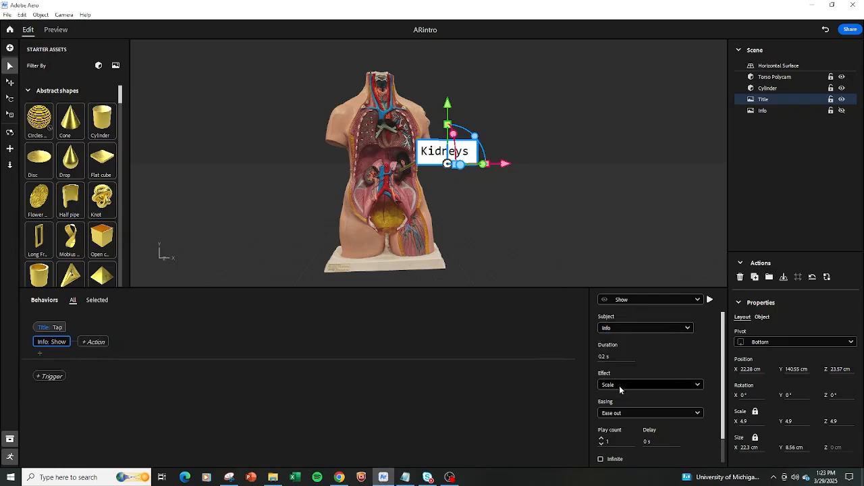
Set the Info Show action's effect to Fade and Scale with a duration of 1 s, and play the action.
{"action": "left_click", "coordinate": [709, 300]}
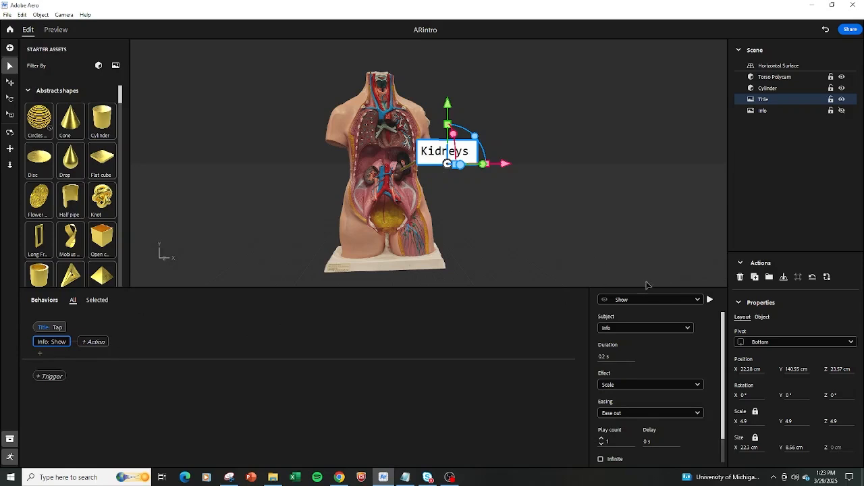
{"action": "left_click", "coordinate": [710, 300]}
{"action": "left_click", "coordinate": [641, 385]}
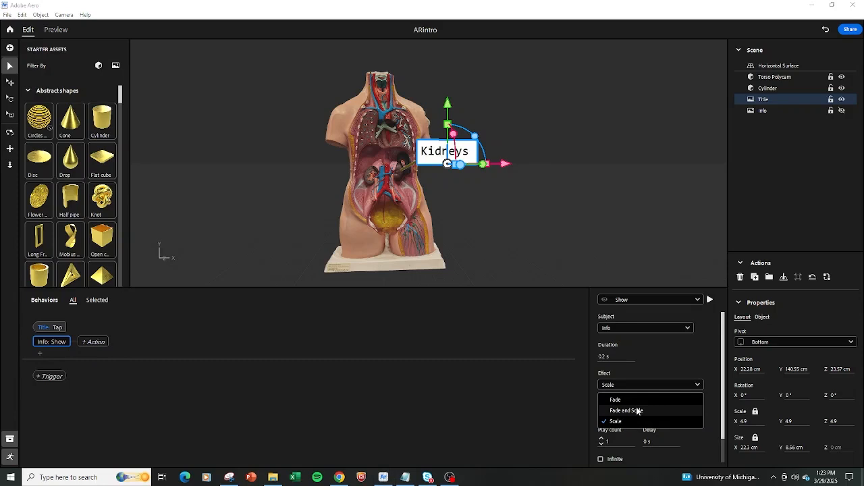
{"action": "left_click", "coordinate": [638, 410]}
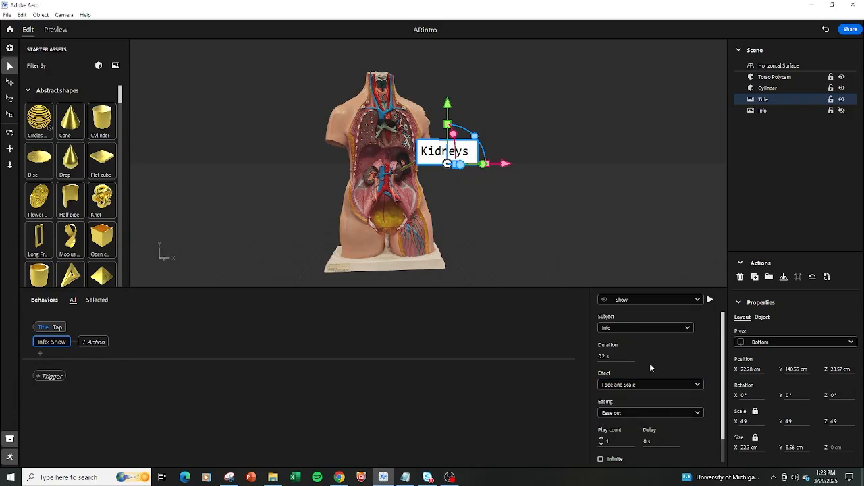
{"action": "left_click", "coordinate": [608, 359]}
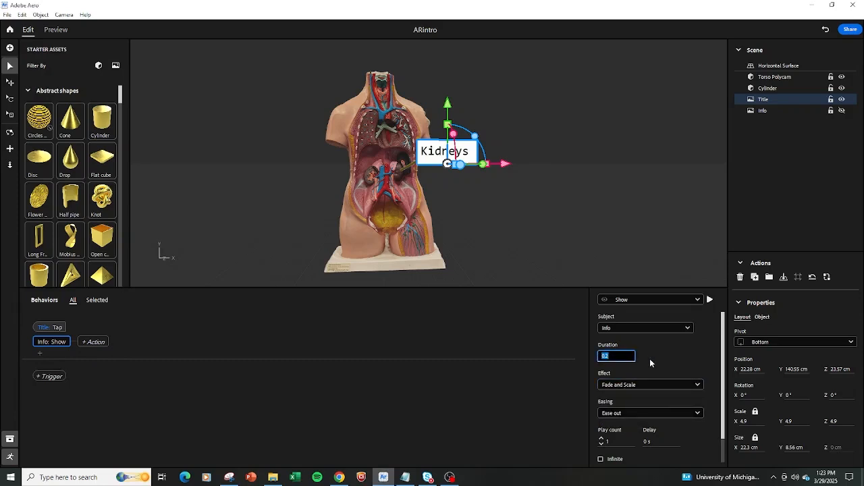
{"action": "type", "text": "1"}
{"action": "left_click", "coordinate": [709, 300]}
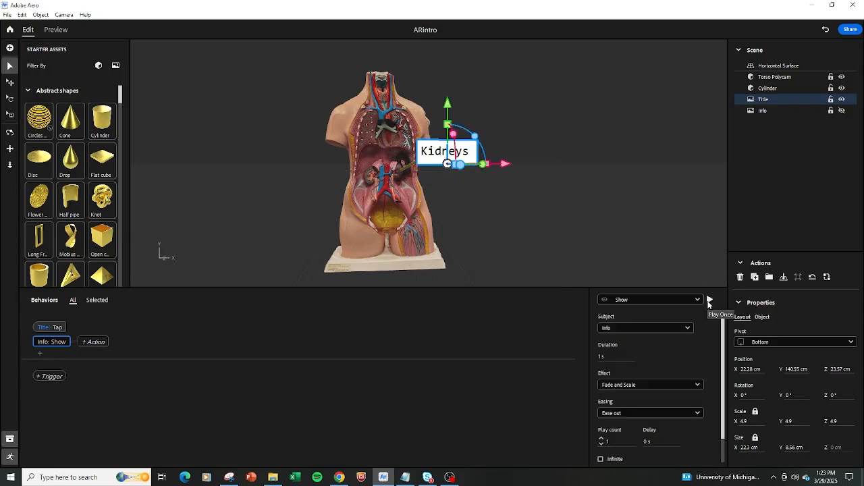
Preview the scene and tap the Kidneys title to test that it triggers the Info image.
{"action": "left_click", "coordinate": [685, 109]}
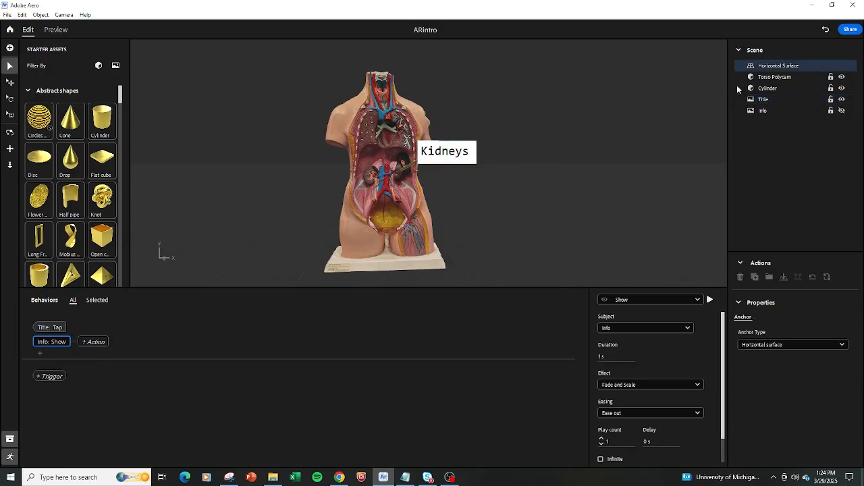
{"action": "left_click", "coordinate": [55, 32]}
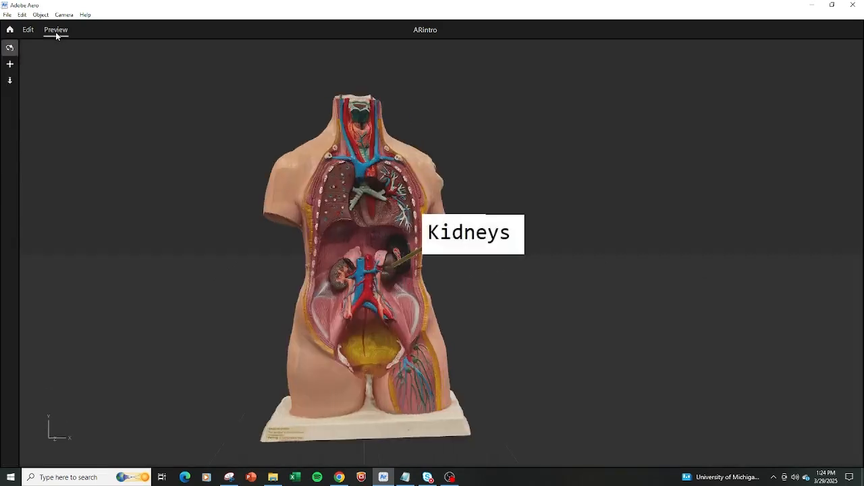
{"action": "left_click", "coordinate": [437, 230]}
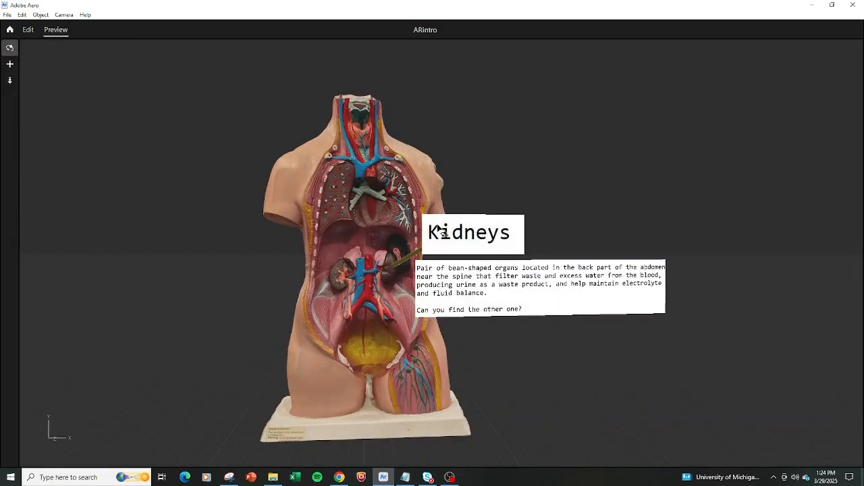
{"action": "left_click", "coordinate": [438, 227]}
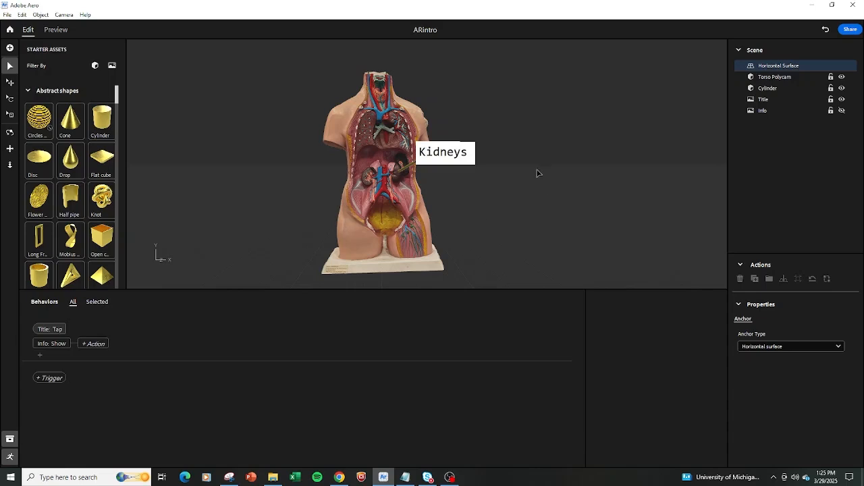
Import the Congratulations image from the AdobeAereo folder into the scene.
{"action": "left_click", "coordinate": [368, 177]}
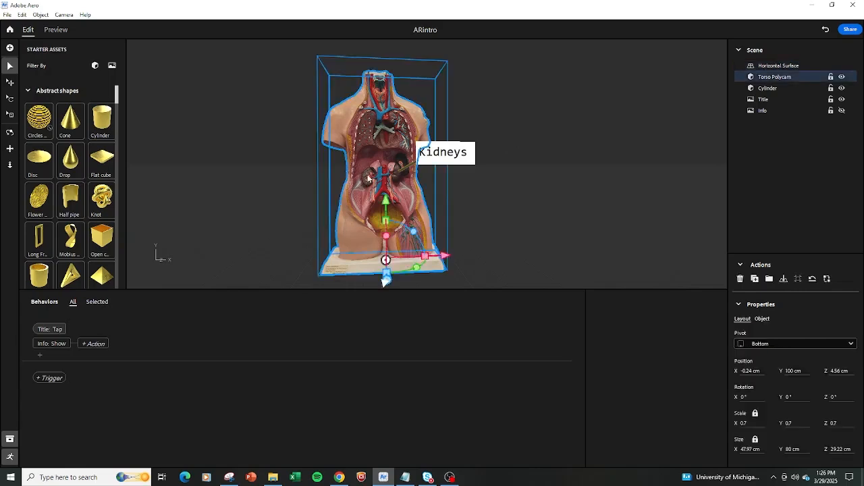
{"action": "left_click", "coordinate": [594, 180]}
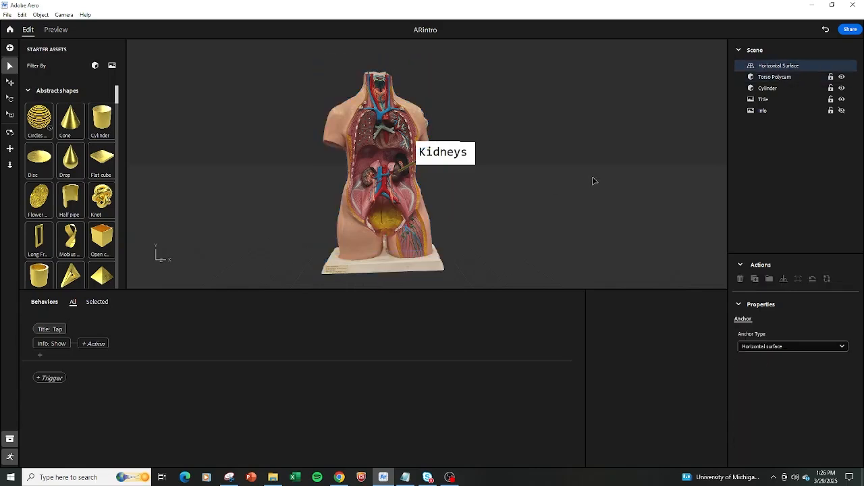
{"action": "left_click", "coordinate": [10, 48]}
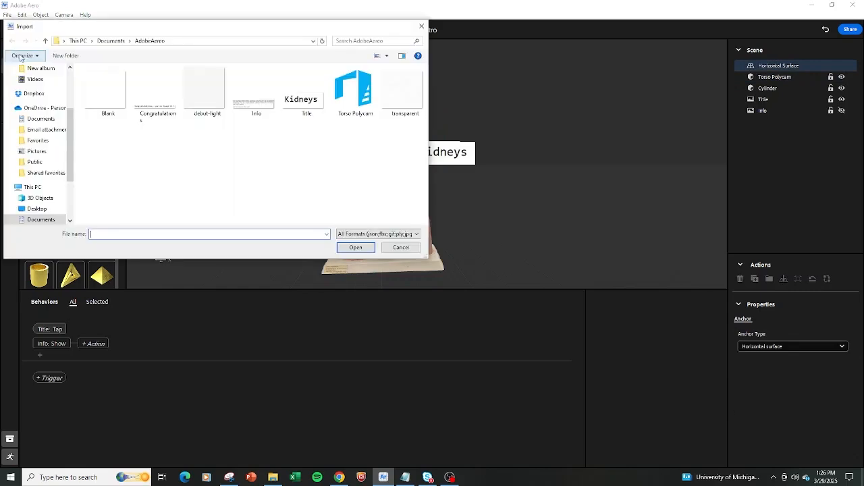
{"action": "left_click", "coordinate": [155, 93]}
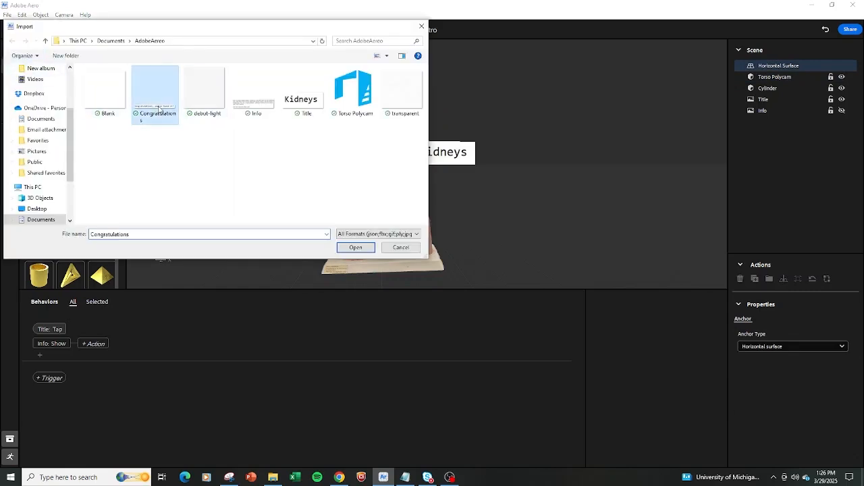
{"action": "left_click", "coordinate": [354, 248]}
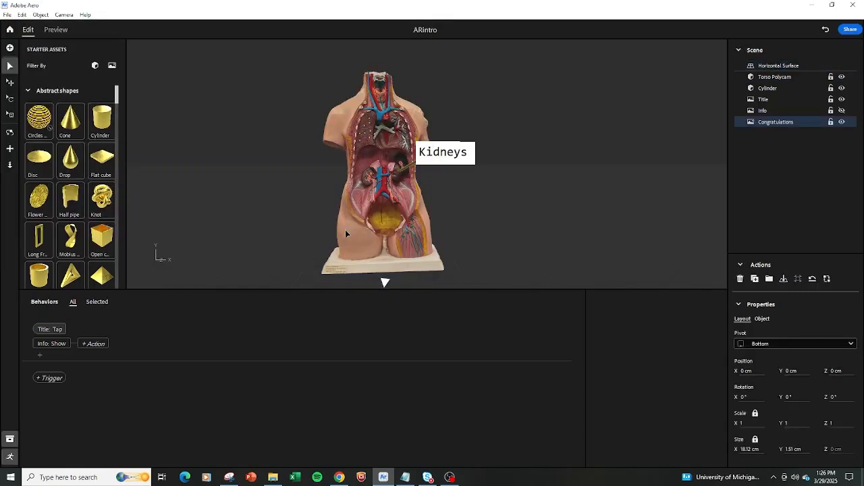
Scale the Congratulations image to 5 and place it in front of the torso's chest at about Y 155.8 cm, Z 30.7 cm.
{"action": "left_click", "coordinate": [787, 425]}
{"action": "key", "text": "Return"}
{"action": "left_click_drag", "start_coordinate": [392, 196], "coordinate": [389, 74]}
{"action": "right_click_drag", "start_coordinate": [355, 156], "coordinate": [390, 166]}
{"action": "left_click_drag", "start_coordinate": [404, 151], "coordinate": [536, 187]}
{"action": "right_click_drag", "start_coordinate": [536, 187], "coordinate": [506, 185]}
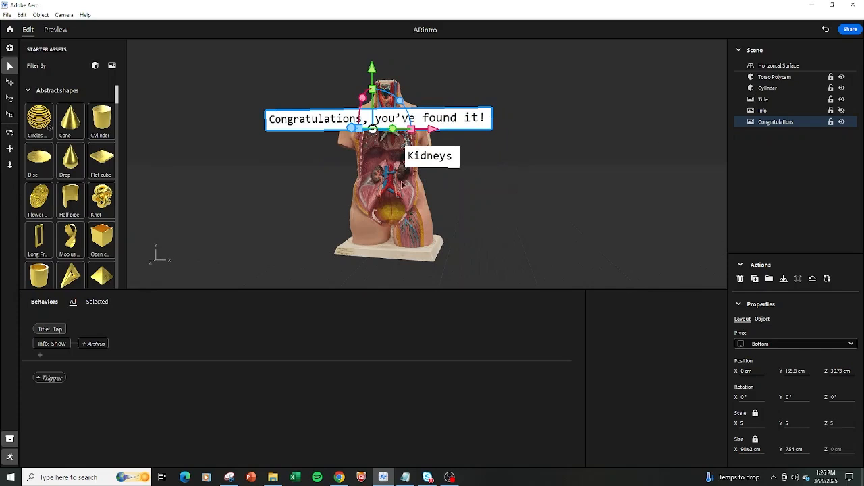
Hide the Congratulations image in the scene and clear the selection.
{"action": "left_click", "coordinate": [841, 122]}
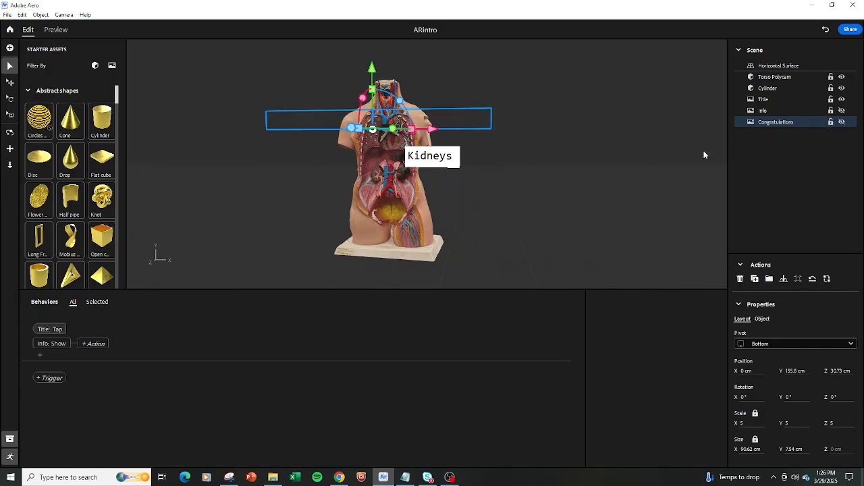
{"action": "left_click", "coordinate": [504, 189]}
Add a Sphere starter asset and place it beside the torso's base at about X -37.5 cm, Y 100 cm.
{"action": "left_click", "coordinate": [386, 108]}
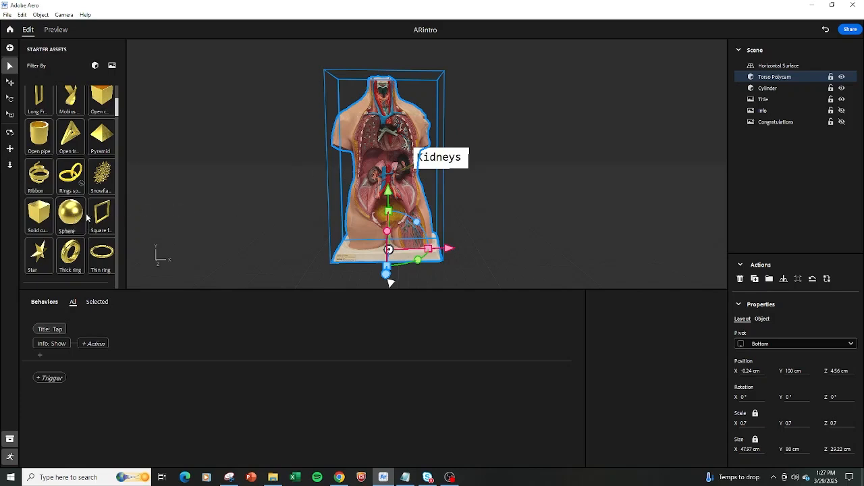
{"action": "left_click", "coordinate": [65, 218]}
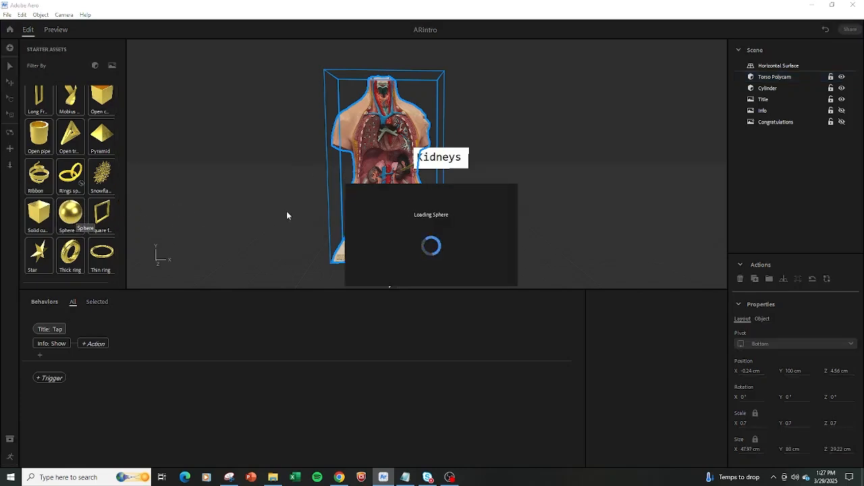
{"action": "key", "text": "Return"}
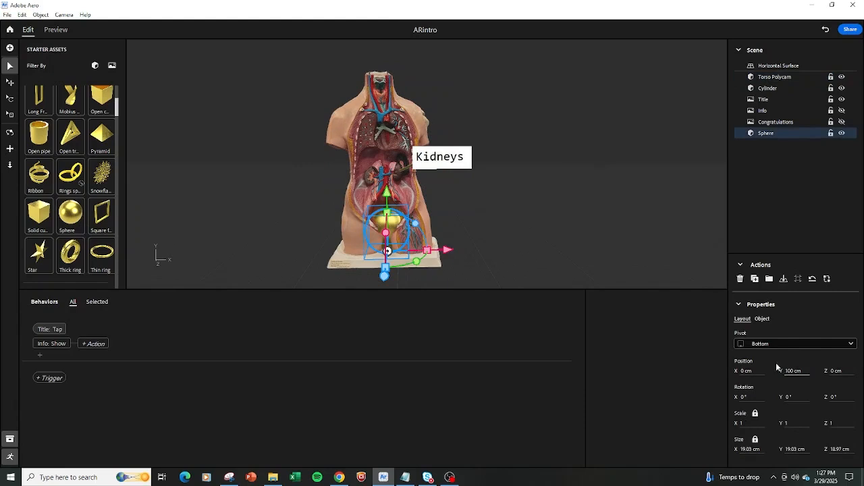
{"action": "left_click_drag", "start_coordinate": [448, 250], "coordinate": [370, 253]}
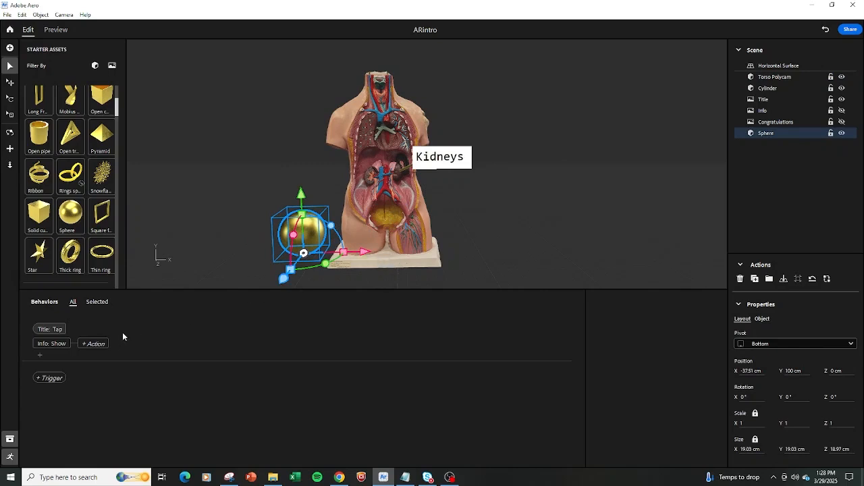
Add a Tap trigger for the Sphere with a Show action whose subject is Congratulations.
{"action": "left_click", "coordinate": [52, 378]}
{"action": "left_click", "coordinate": [79, 395]}
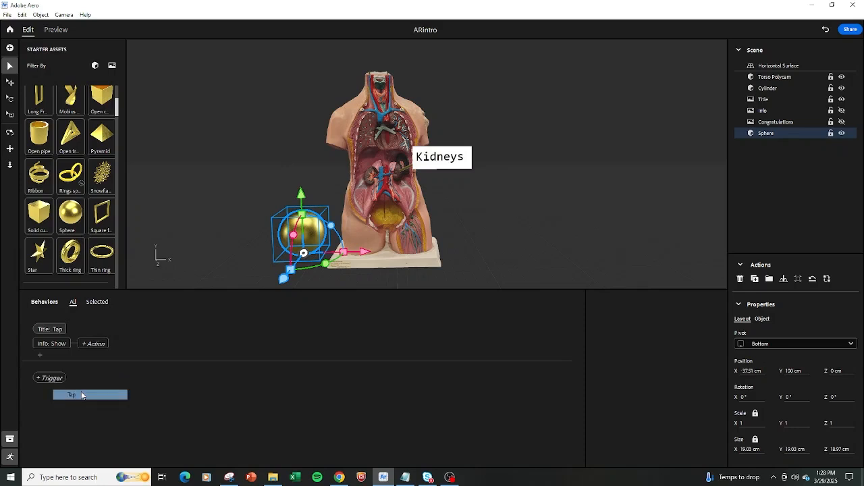
{"action": "left_click", "coordinate": [52, 385]}
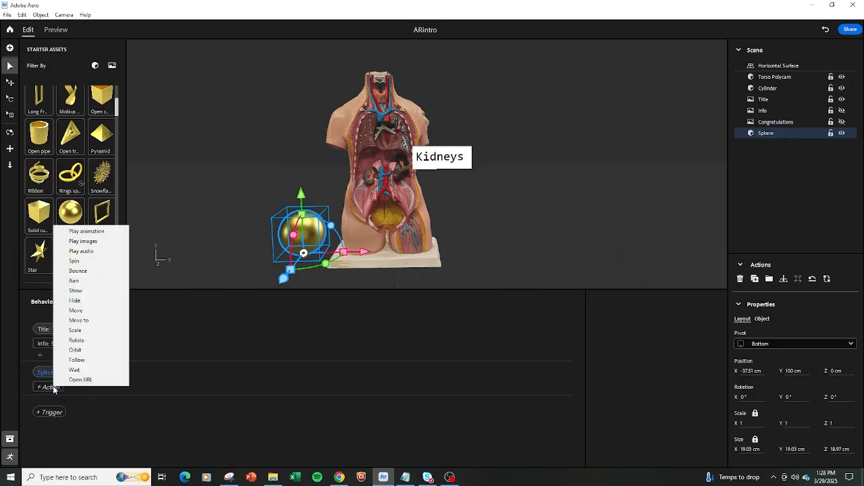
{"action": "left_click", "coordinate": [85, 290]}
{"action": "left_click", "coordinate": [651, 329]}
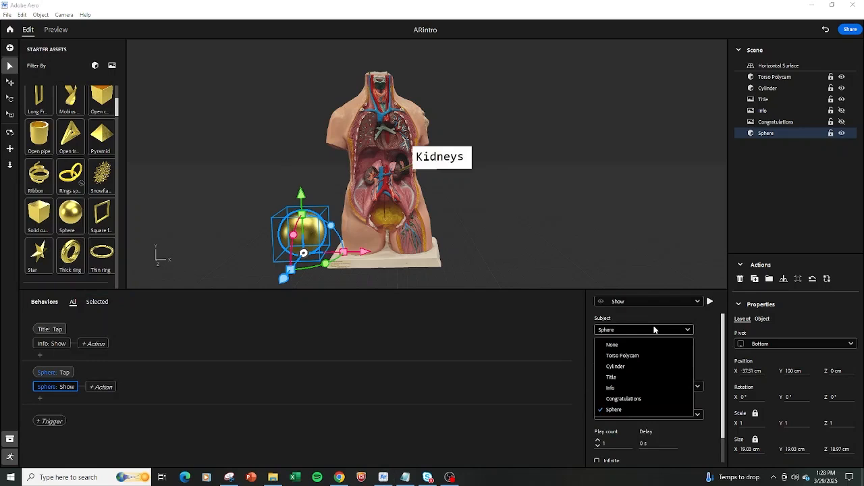
{"action": "left_click", "coordinate": [648, 401]}
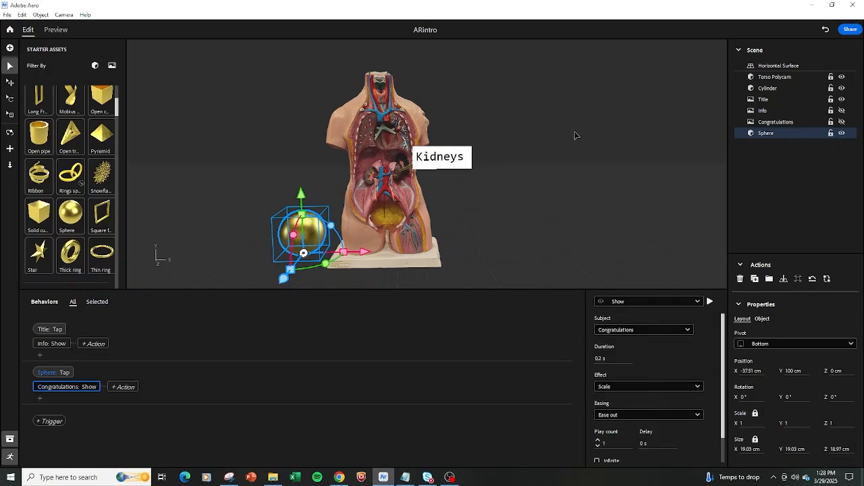
Preview the scene, tap the Kidneys title and the sphere to test both triggers, and return to editing.
{"action": "left_click", "coordinate": [68, 27]}
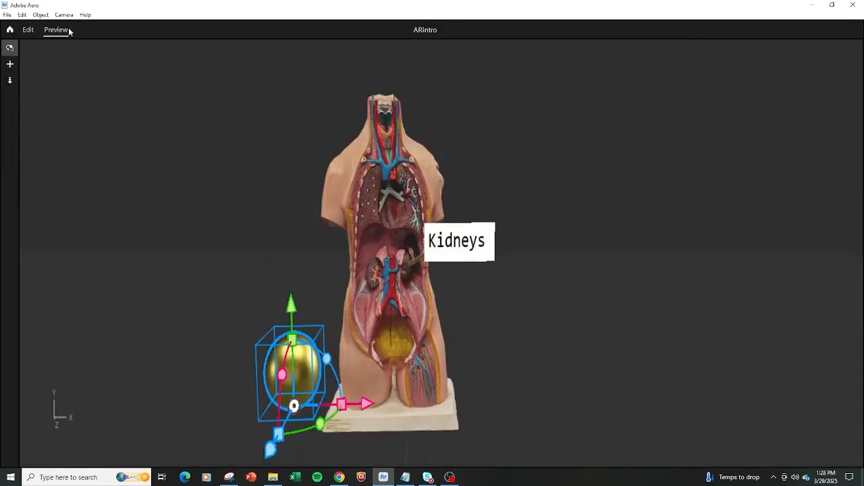
{"action": "left_click", "coordinate": [476, 240]}
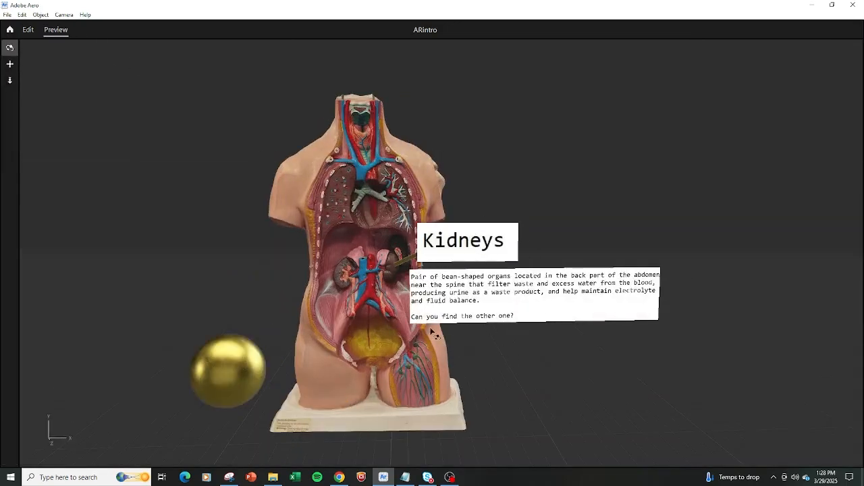
{"action": "left_click", "coordinate": [222, 375]}
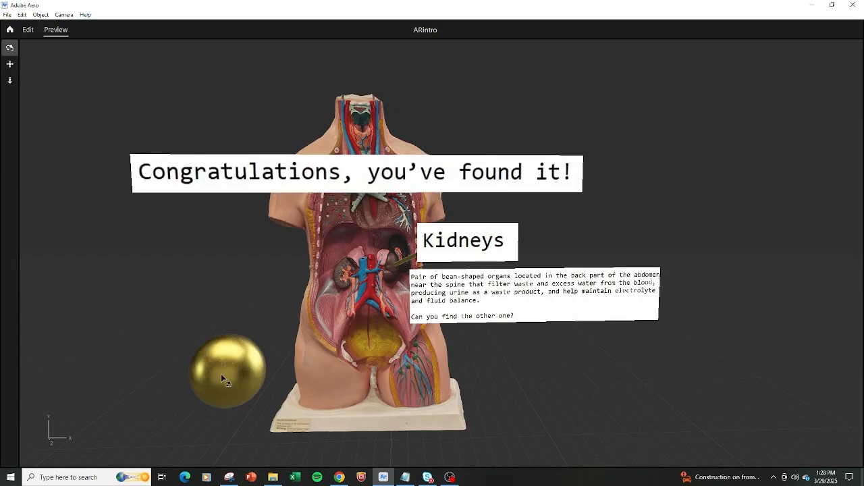
{"action": "left_click", "coordinate": [28, 30]}
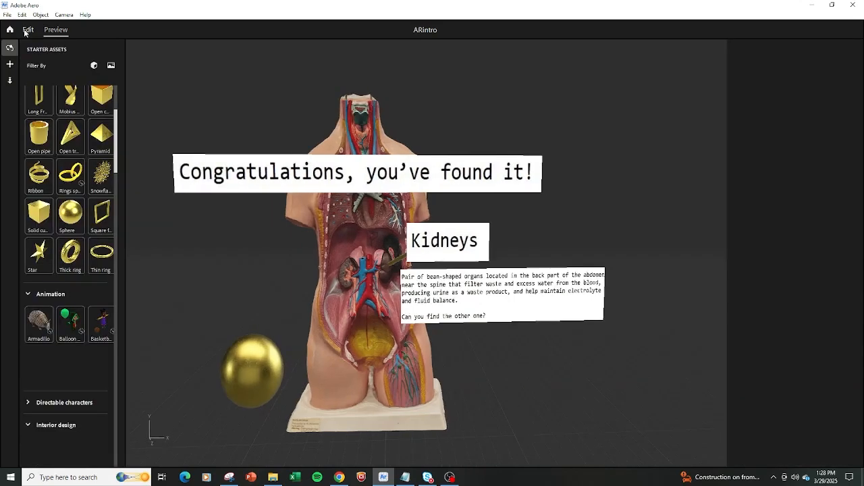
Delete the sphere and import the Blank image in its place, scaled to 3 and positioned at the kidney without the rod.
{"action": "key", "text": "Delete"}
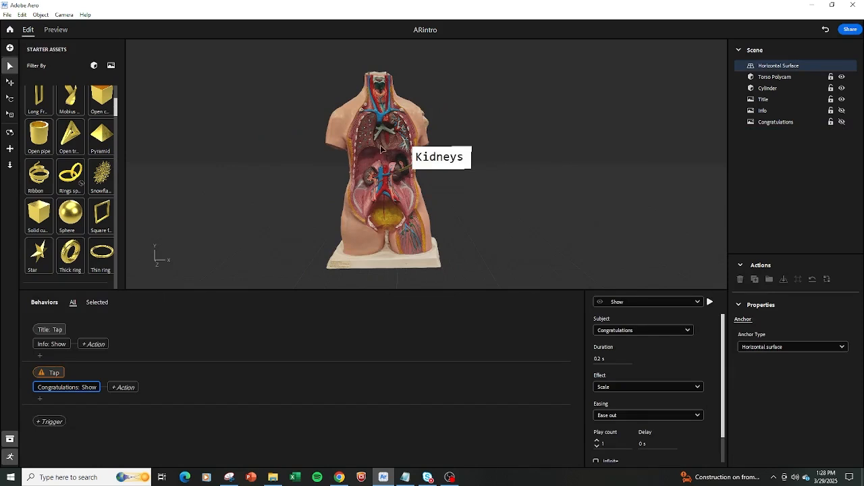
{"action": "left_click", "coordinate": [10, 48]}
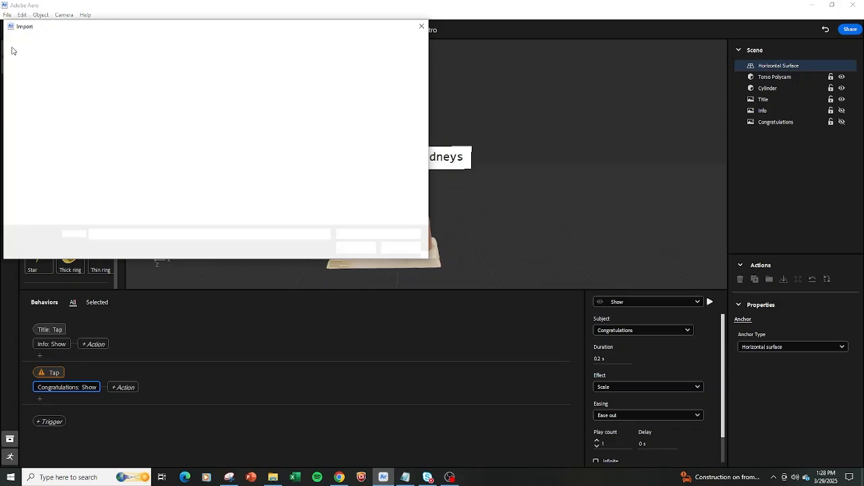
{"action": "left_click", "coordinate": [101, 88]}
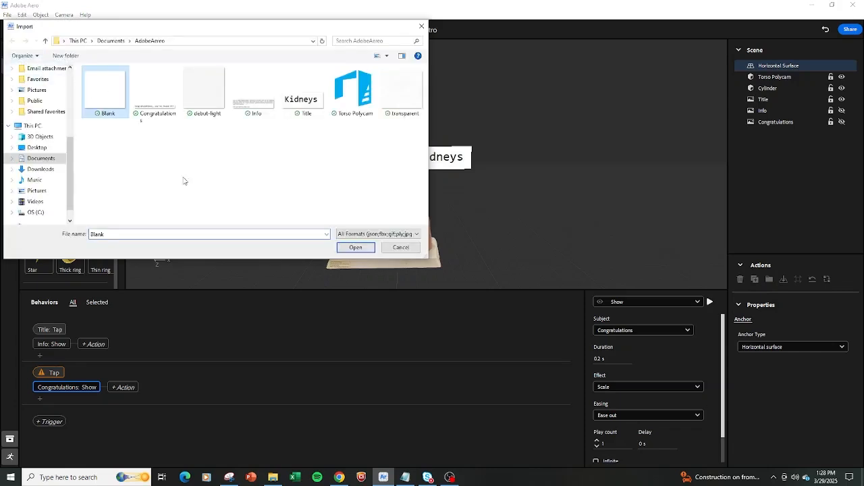
{"action": "left_click", "coordinate": [356, 248]}
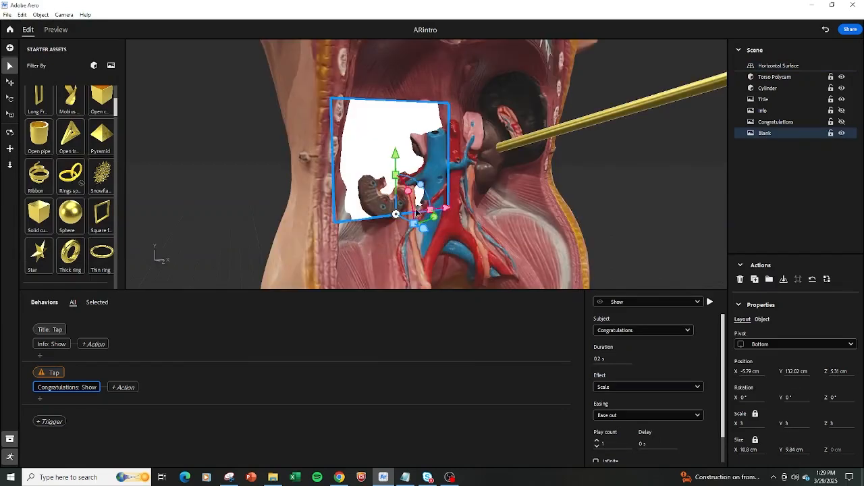
Tilt the Blank image to about 347.2° in X and resize it to about 7.1 by 7.4 cm over the kidney.
{"action": "left_click_drag", "start_coordinate": [422, 215], "coordinate": [437, 224]}
{"action": "mouse_move", "coordinate": [474, 207]}
{"action": "right_mouse_down"}
{"action": "mouse_move", "coordinate": [453, 206]}
{"action": "mouse_move", "coordinate": [477, 223]}
{"action": "right_mouse_up"}
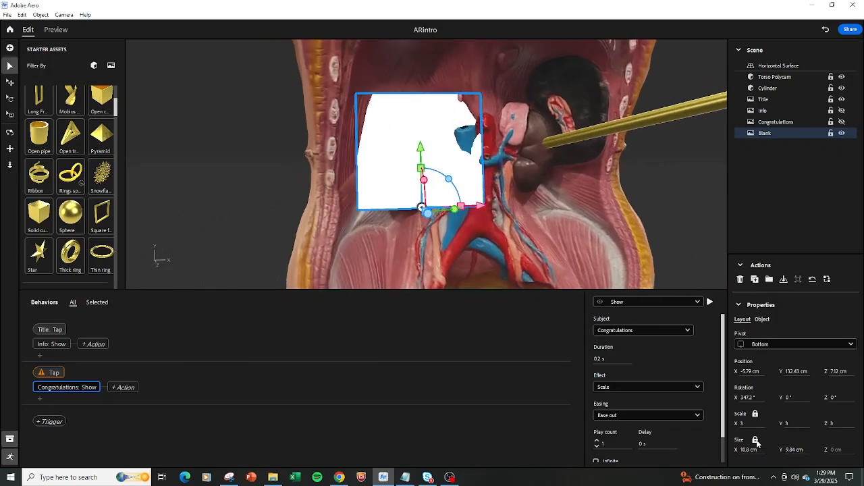
{"action": "left_click", "coordinate": [791, 450]}
{"action": "left_click_drag", "start_coordinate": [791, 450], "coordinate": [778, 451]}
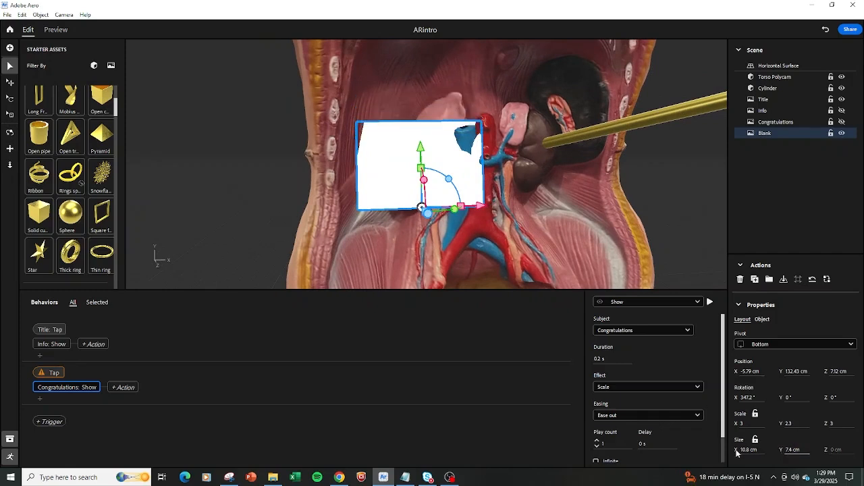
{"action": "left_click_drag", "start_coordinate": [747, 451], "coordinate": [732, 453]}
Toggle the Blank image's visibility to check how well it covers the kidney, leaving the image shown.
{"action": "right_click_drag", "start_coordinate": [562, 265], "coordinate": [529, 276]}
{"action": "left_click", "coordinate": [841, 133]}
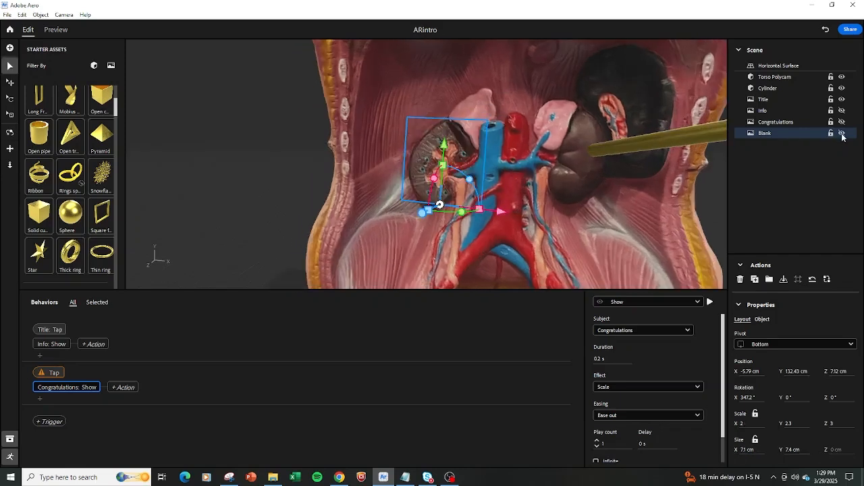
{"action": "left_click", "coordinate": [841, 134]}
{"action": "left_click", "coordinate": [841, 134]}
{"action": "left_click", "coordinate": [842, 134]}
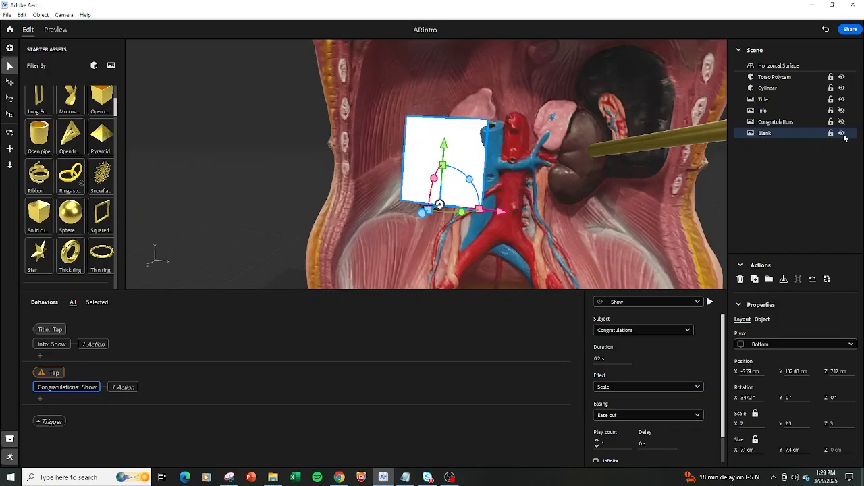
{"action": "left_click", "coordinate": [843, 134]}
{"action": "left_click", "coordinate": [842, 134]}
Set the subject of the Tap trigger that shows Congratulations to the Blank image.
{"action": "left_click", "coordinate": [56, 374]}
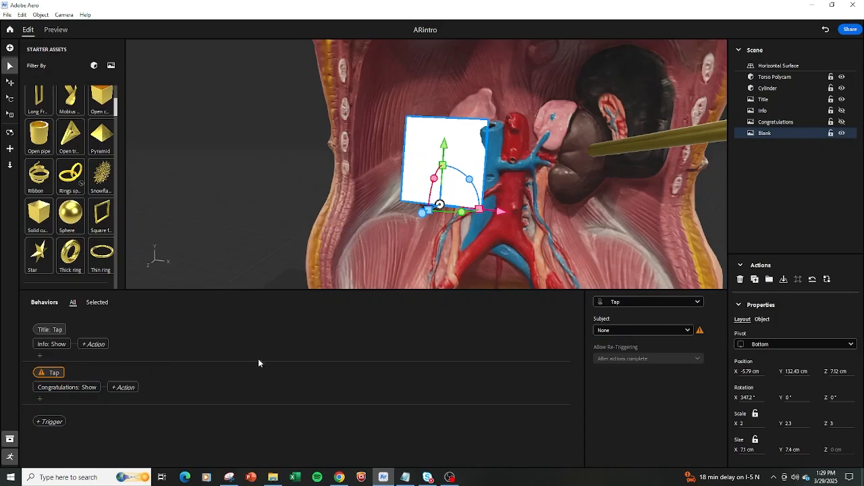
{"action": "left_click", "coordinate": [619, 331]}
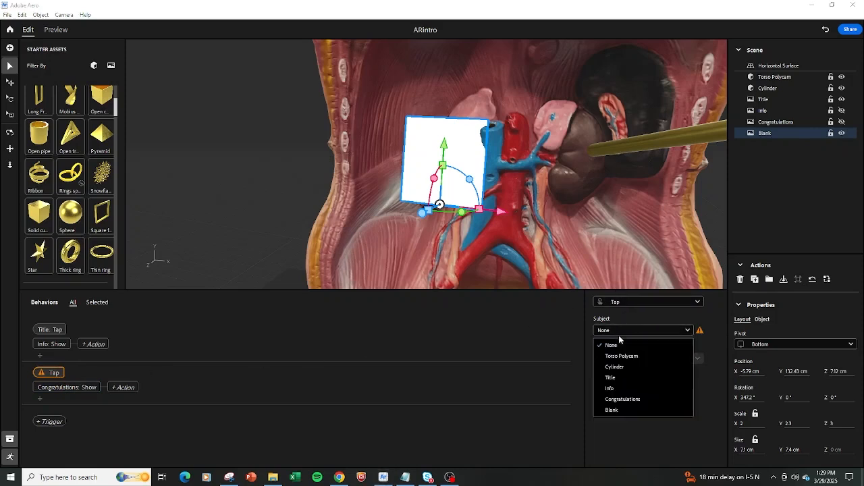
{"action": "left_click", "coordinate": [612, 410]}
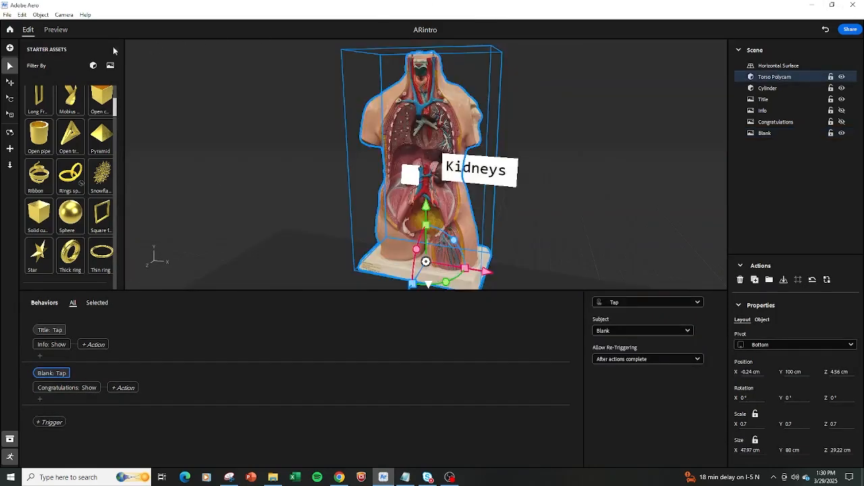
Preview the scene, tap the Kidneys title and the white Blank image to test their triggers, and return to editing.
{"action": "left_click", "coordinate": [56, 29]}
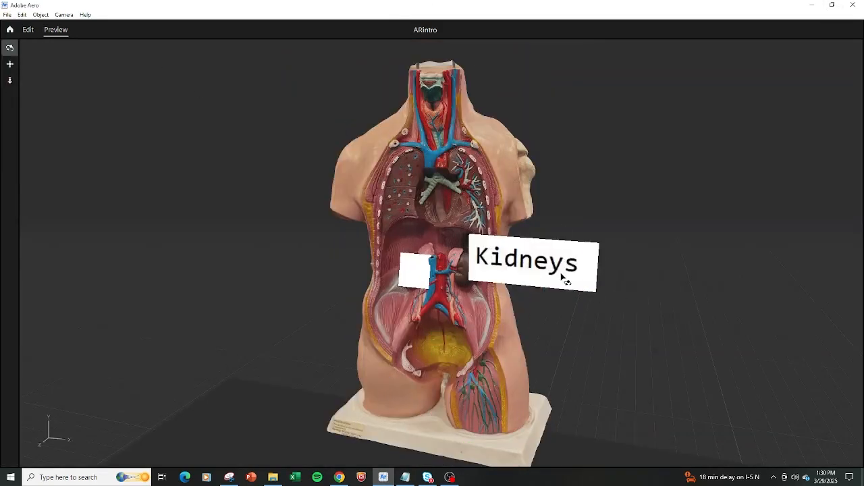
{"action": "left_click", "coordinate": [555, 284]}
{"action": "left_click", "coordinate": [411, 286]}
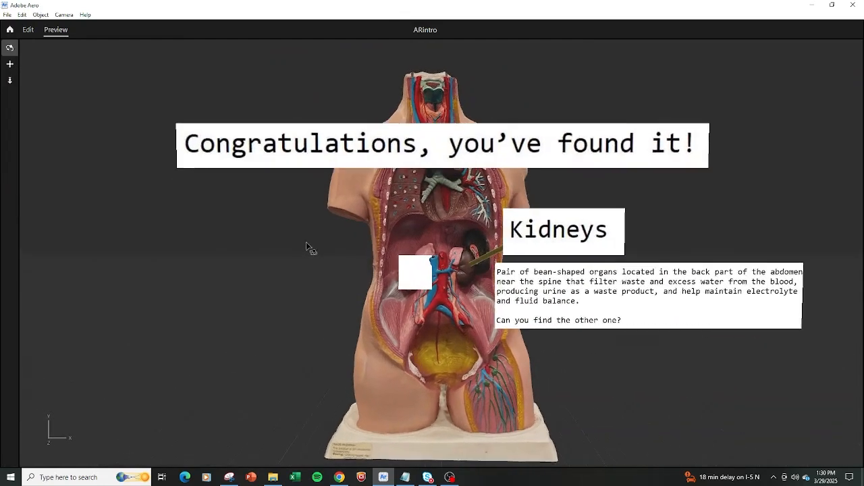
{"action": "left_click", "coordinate": [34, 31]}
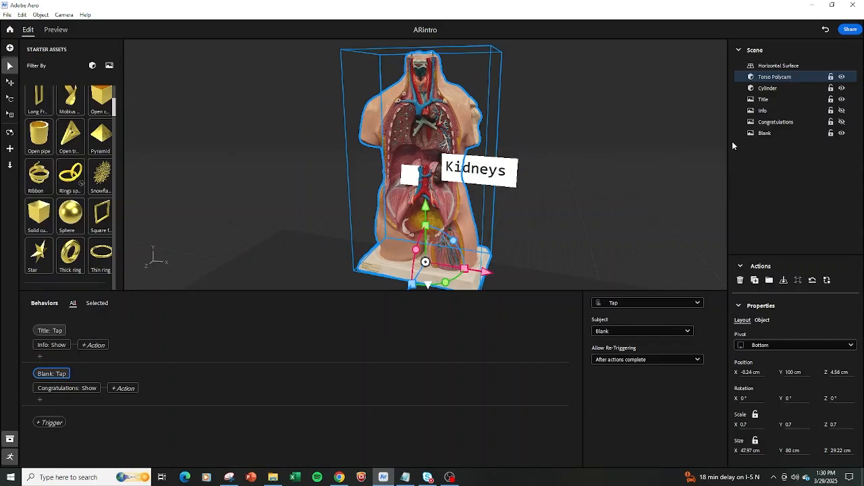
Select the Blank image and check in Chrome how the checkered Transparent Textures image is saved as a PNG, without saving another copy.
{"action": "left_click", "coordinate": [769, 133]}
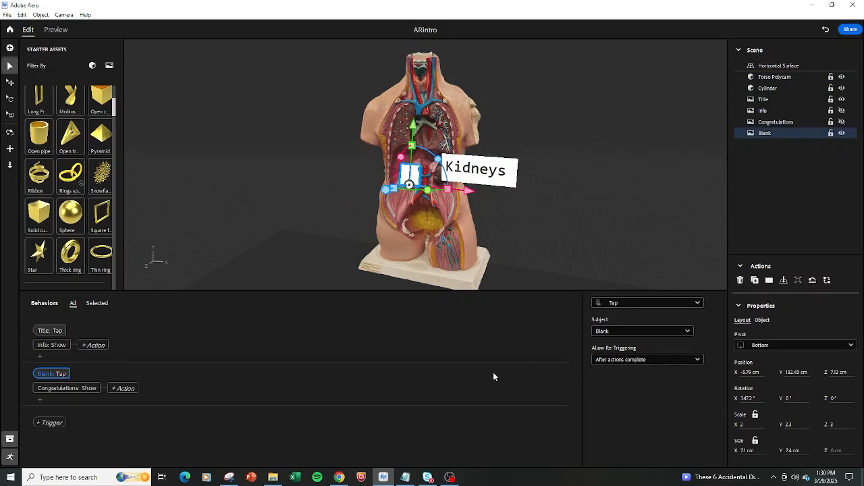
{"action": "left_click", "coordinate": [339, 476]}
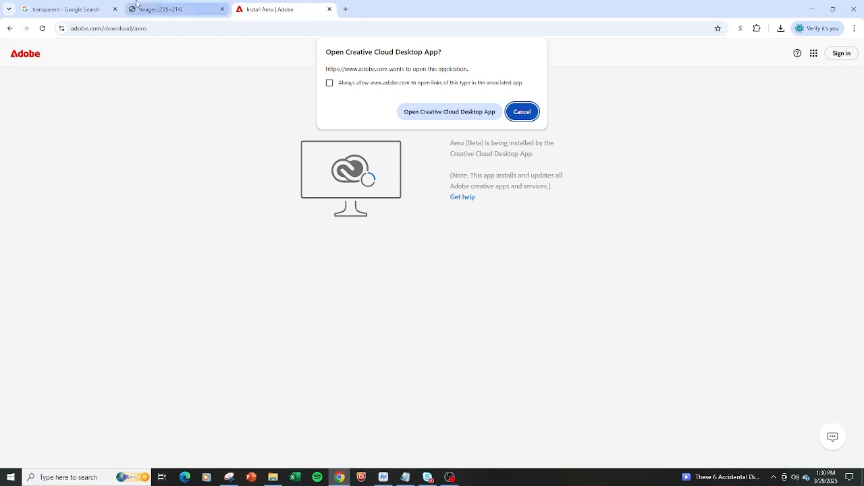
{"action": "left_click", "coordinate": [93, 7]}
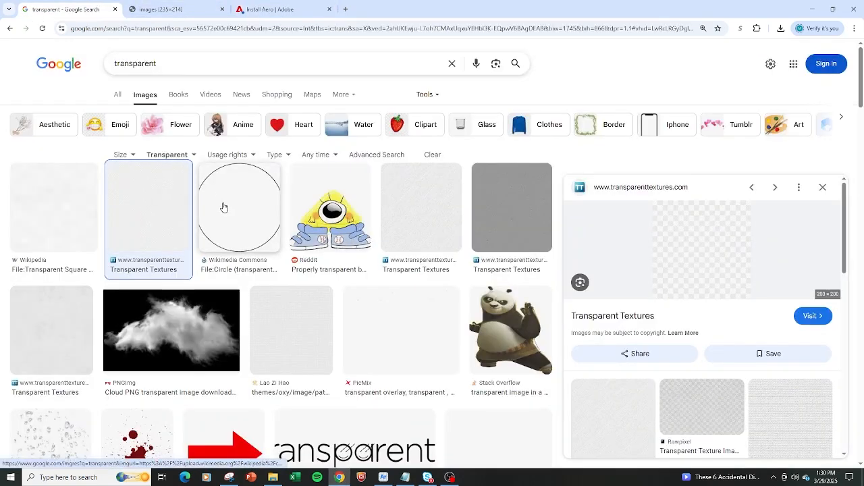
{"action": "right_click", "coordinate": [702, 244]}
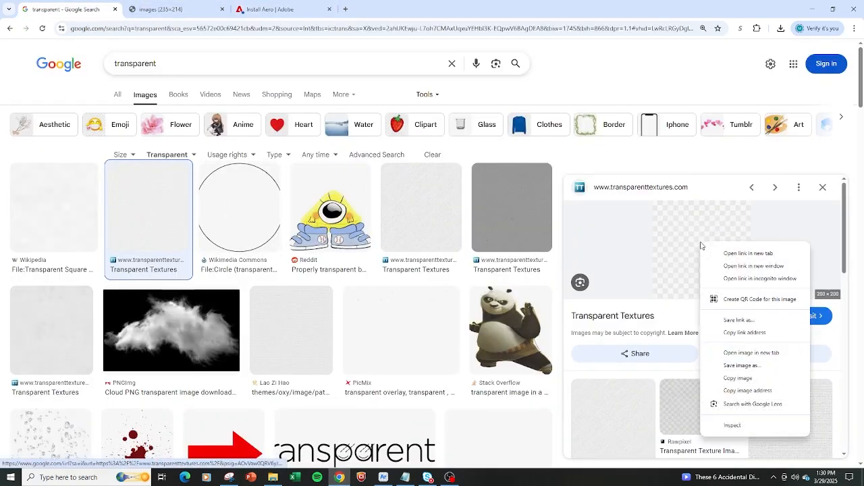
{"action": "left_click", "coordinate": [747, 368]}
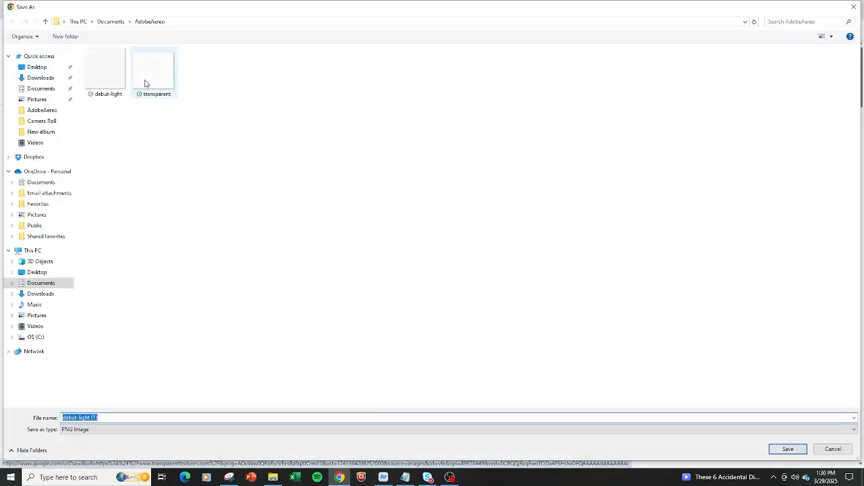
{"action": "left_click", "coordinate": [833, 449]}
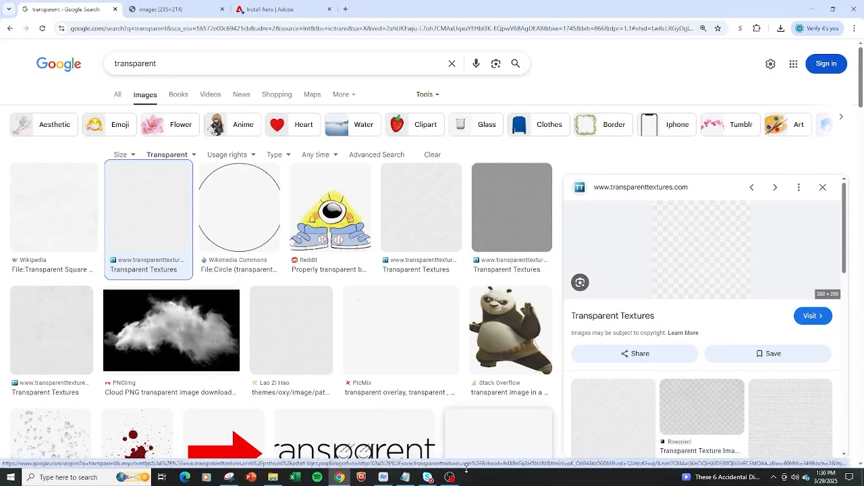
Switch back to Adobe Aero and replace the Blank image's content with the transparent file from the AdobeAereo folder.
{"action": "left_click", "coordinate": [382, 476]}
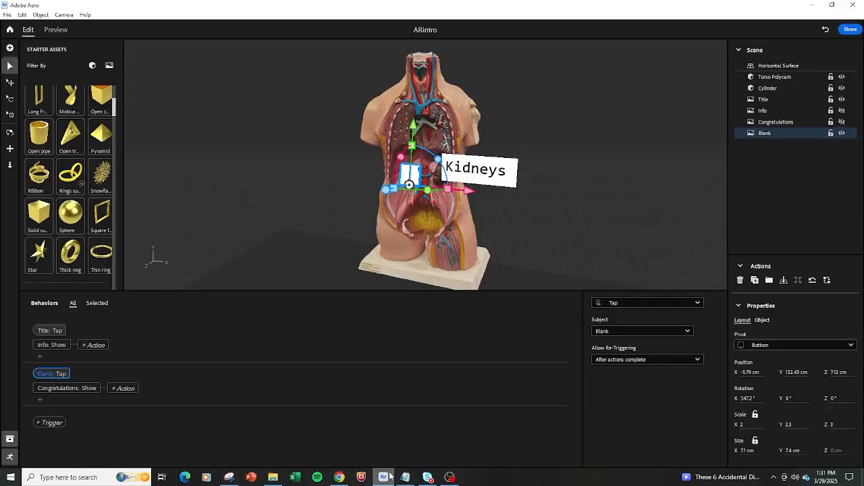
{"action": "left_click", "coordinate": [828, 281]}
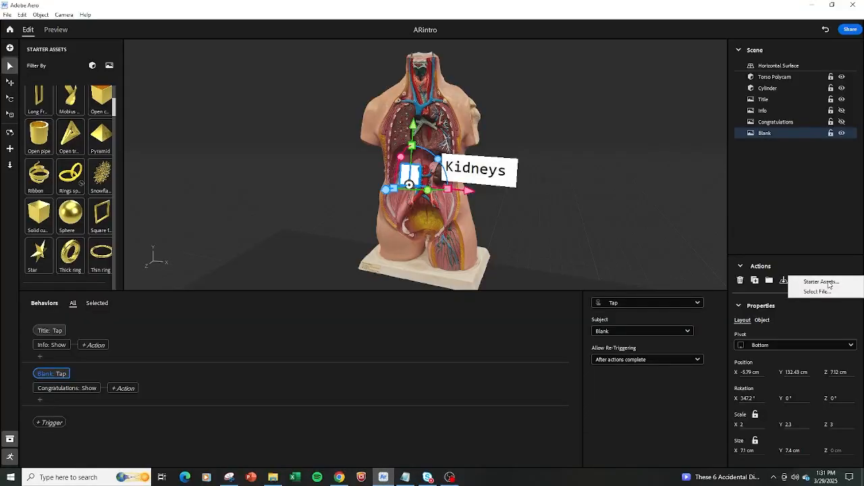
{"action": "left_click", "coordinate": [823, 292]}
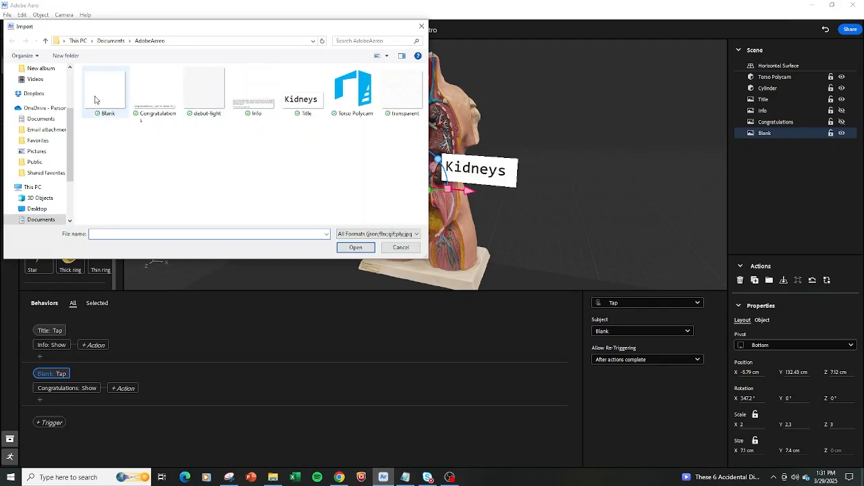
{"action": "left_click", "coordinate": [387, 98]}
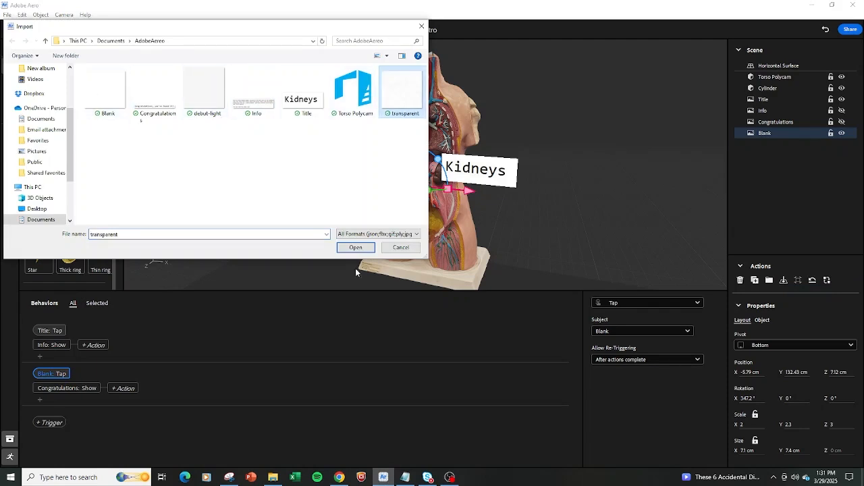
{"action": "left_click", "coordinate": [358, 247]}
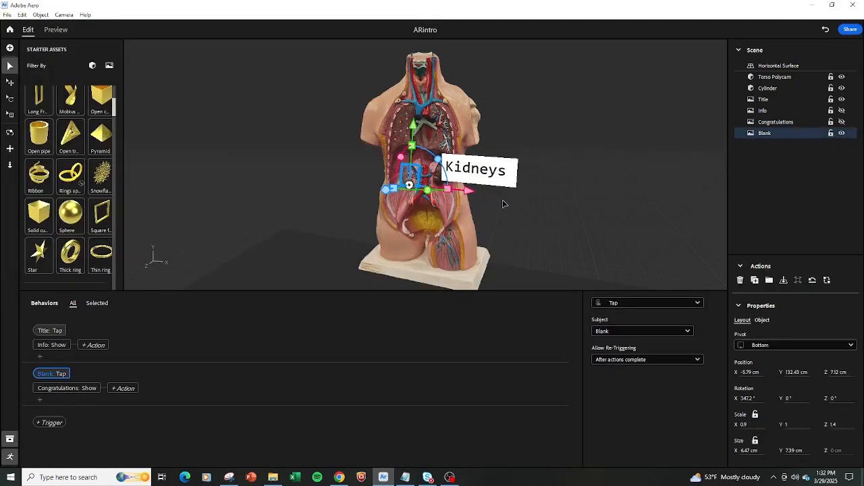
Preview the scene, tap the Kidneys title and the other kidney to test both triggers, and return to editing.
{"action": "left_click", "coordinate": [583, 166]}
{"action": "right_click_drag", "start_coordinate": [571, 164], "coordinate": [598, 167]}
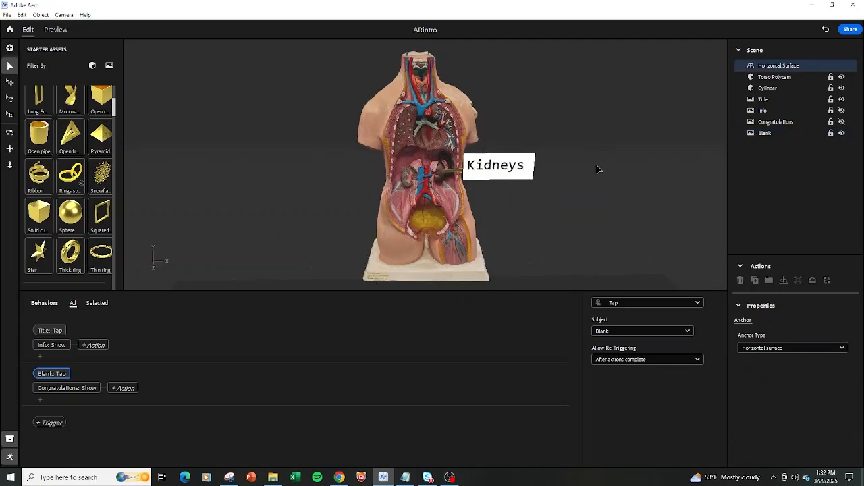
{"action": "left_click", "coordinate": [56, 29]}
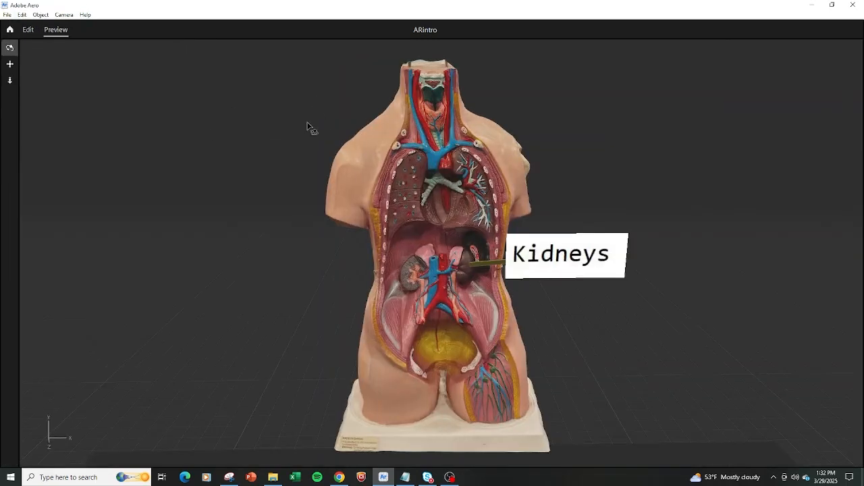
{"action": "left_click", "coordinate": [570, 257]}
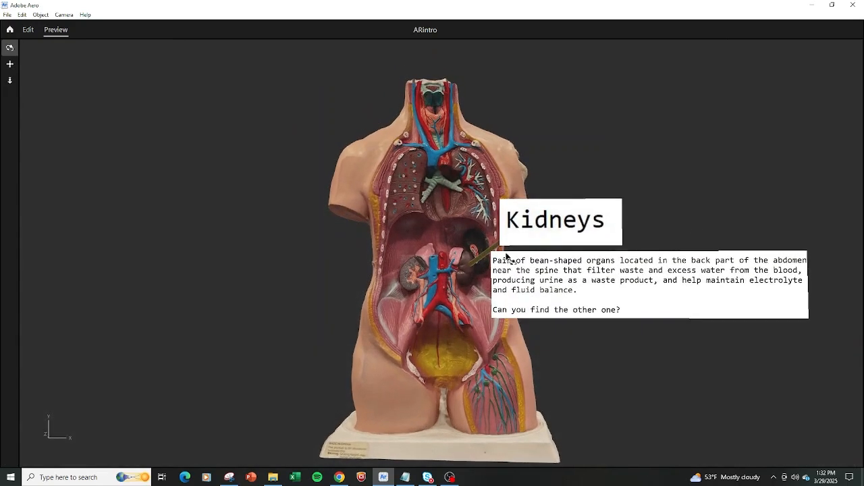
{"action": "left_click", "coordinate": [413, 275]}
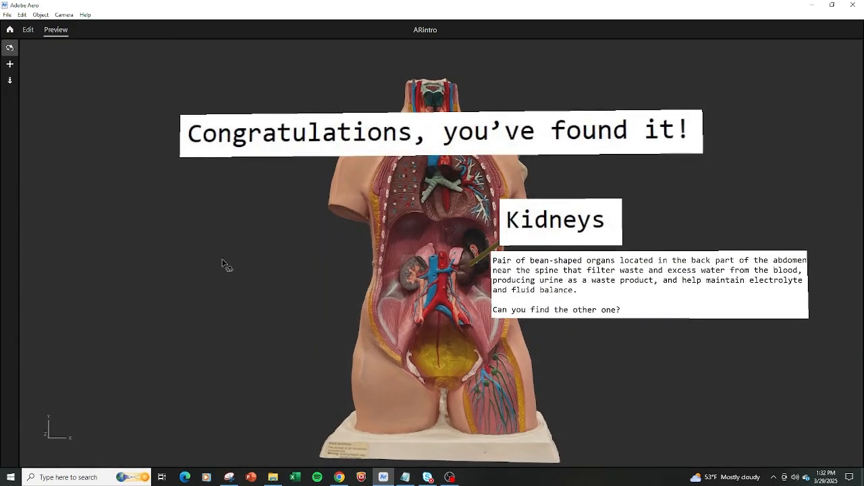
{"action": "left_click_drag", "start_coordinate": [223, 253], "coordinate": [247, 263]}
{"action": "left_click", "coordinate": [27, 29]}
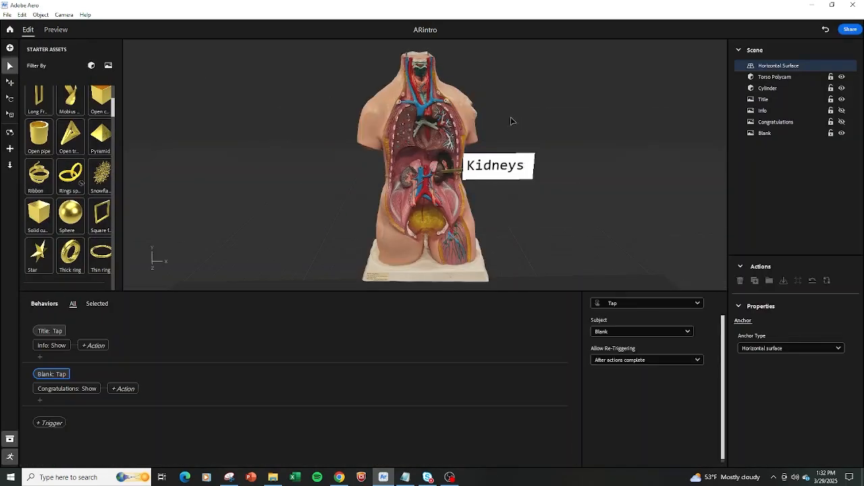
Create a share link for the ARintro experience and copy it.
{"action": "left_click", "coordinate": [850, 31]}
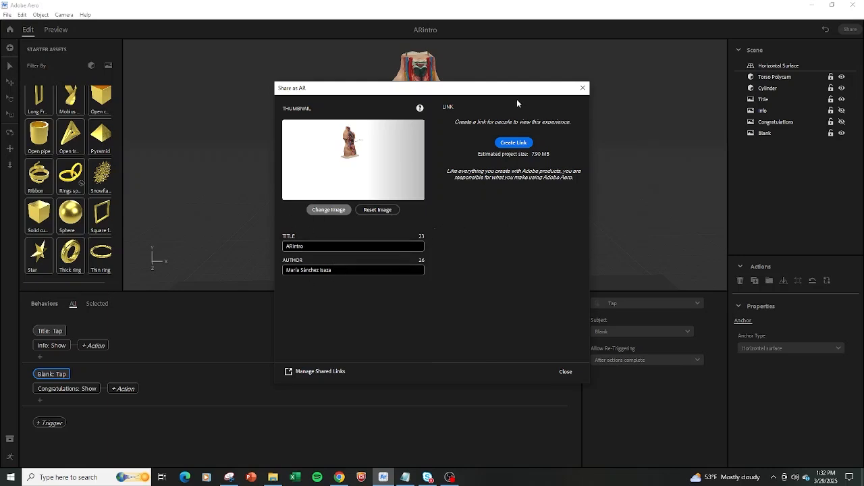
{"action": "left_click", "coordinate": [514, 142]}
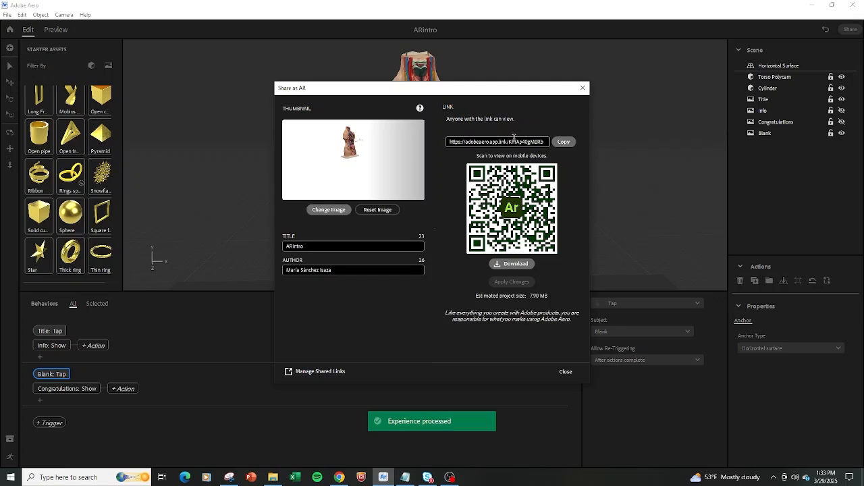
{"action": "left_click", "coordinate": [555, 142]}
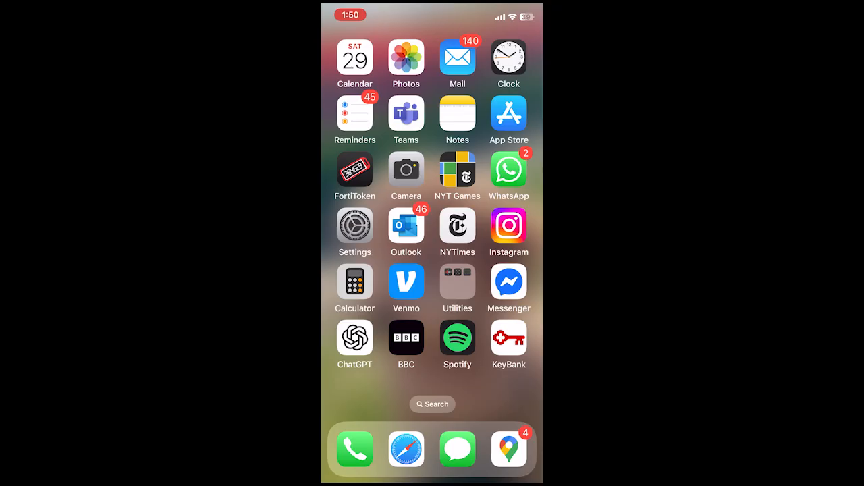
On the phone, scan the share QR code with the camera, open ARintro in Adobe Aero and anchor the scene on the ground.
{"action": "left_click", "coordinate": [405, 169]}
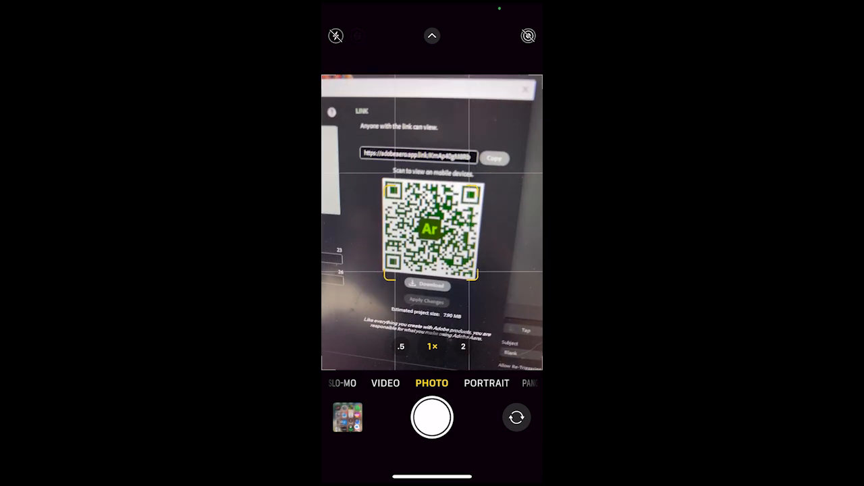
{"action": "left_click", "coordinate": [431, 346]}
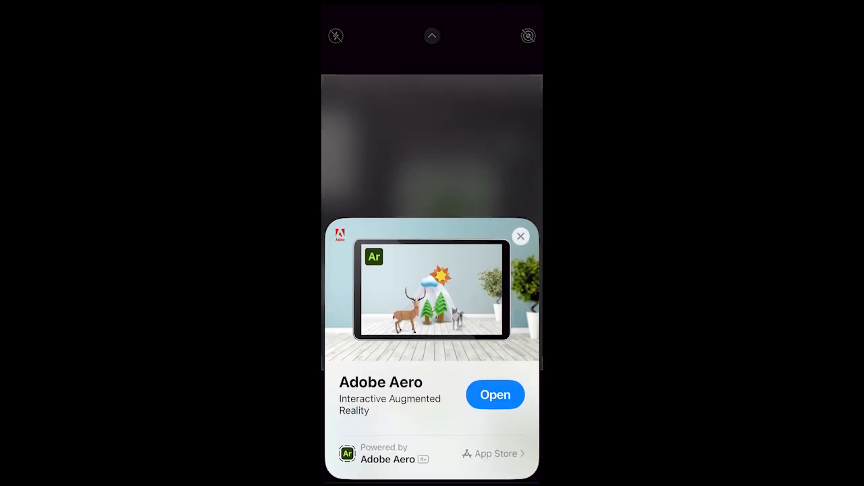
{"action": "left_click", "coordinate": [495, 395]}
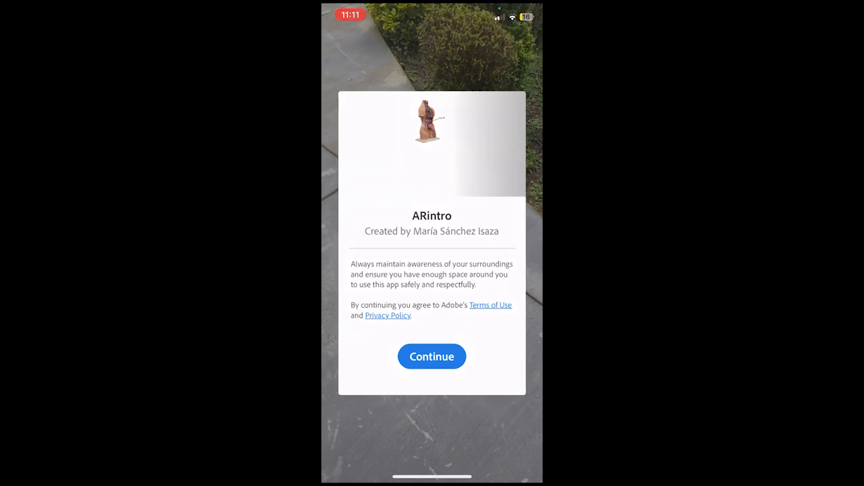
{"action": "left_click", "coordinate": [432, 357]}
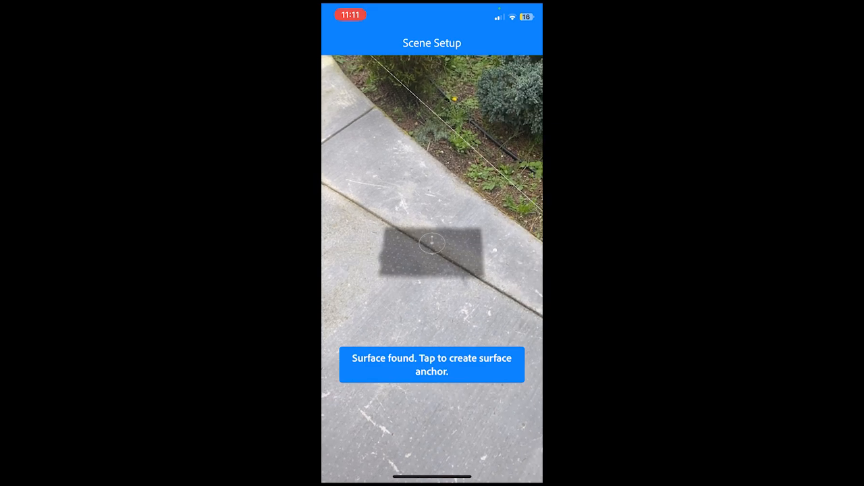
{"action": "left_click", "coordinate": [432, 243]}
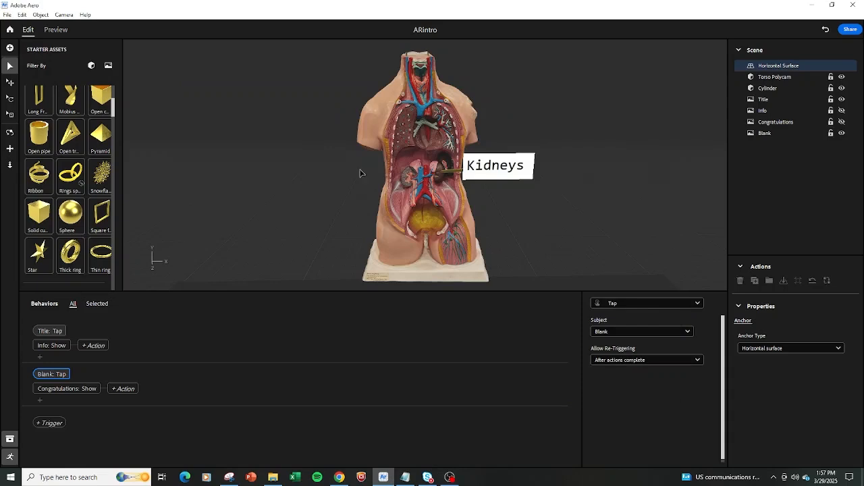
Group all scene objects from Torso Polycam through Blank and hide the group.
{"action": "mouse_move", "coordinate": [360, 173]}
{"action": "right_mouse_down"}
{"action": "mouse_move", "coordinate": [410, 182]}
{"action": "mouse_move", "coordinate": [353, 169]}
{"action": "mouse_move", "coordinate": [372, 172]}
{"action": "mouse_move", "coordinate": [366, 177]}
{"action": "right_mouse_up"}
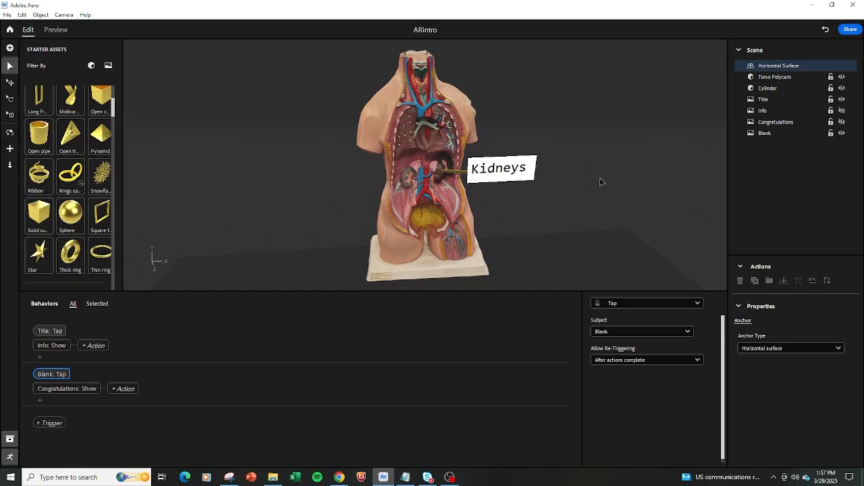
{"action": "left_click", "coordinate": [783, 76]}
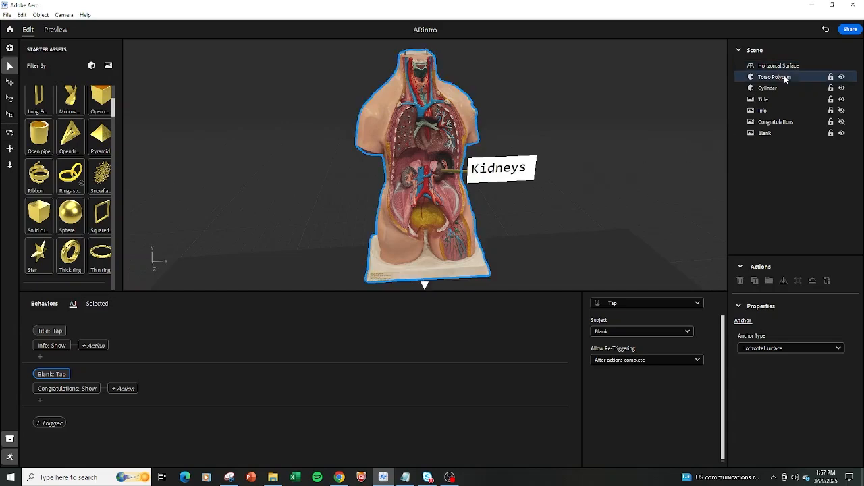
{"action": "left_click", "coordinate": [778, 133], "text": "shift"}
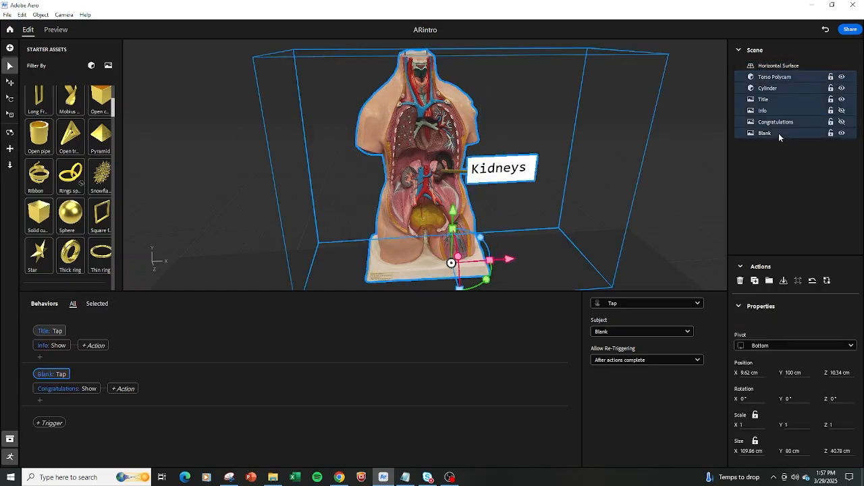
{"action": "left_click", "coordinate": [769, 281]}
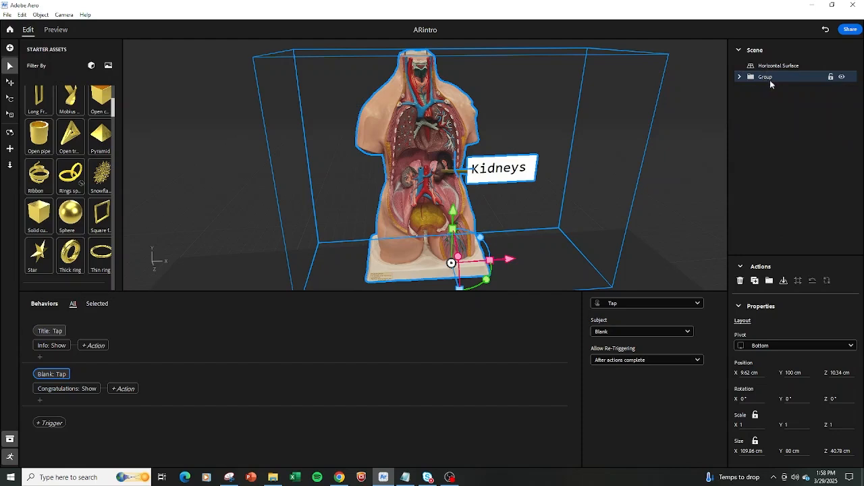
{"action": "left_click", "coordinate": [841, 77]}
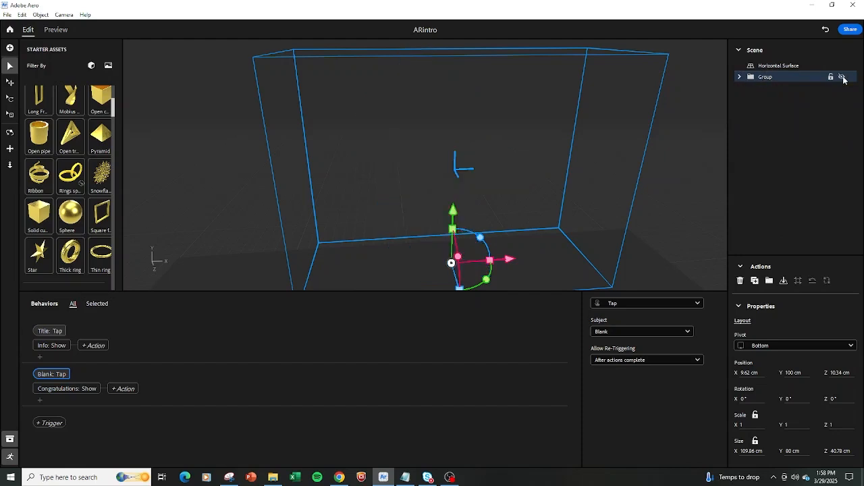
Add a Start trigger with a Show action for the Group, and play the action once.
{"action": "left_click", "coordinate": [51, 424]}
{"action": "left_click", "coordinate": [68, 431]}
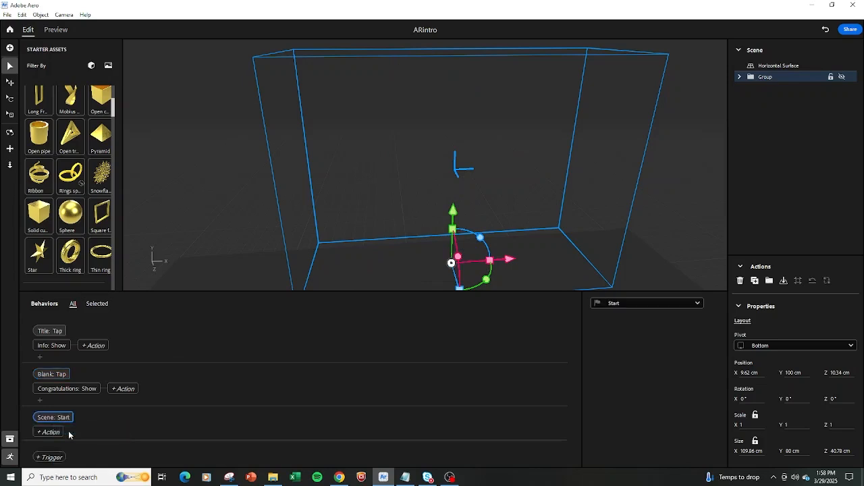
{"action": "left_click", "coordinate": [56, 433]}
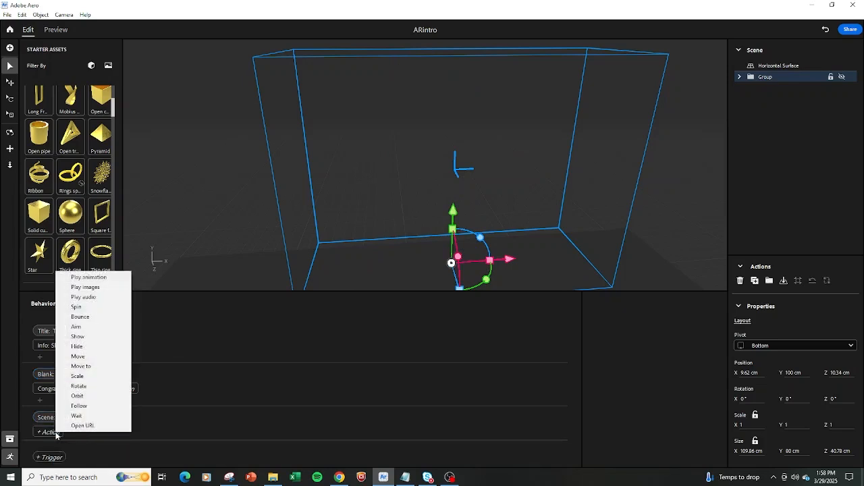
{"action": "left_click", "coordinate": [84, 339]}
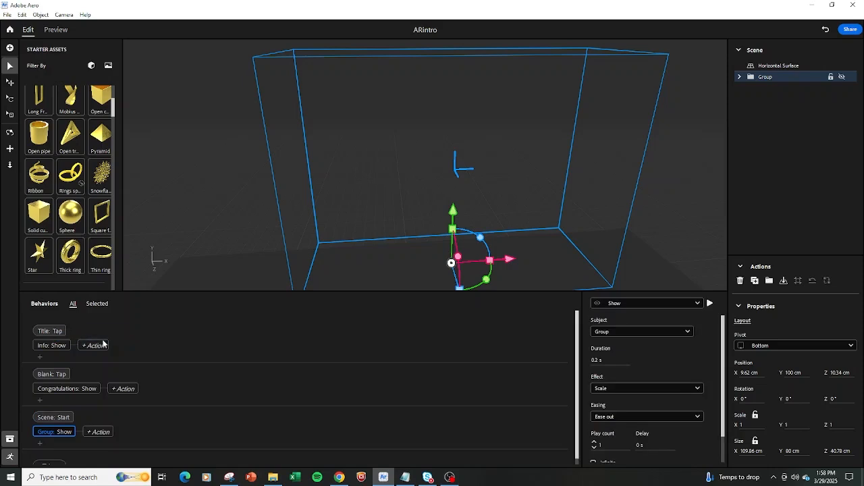
{"action": "left_click", "coordinate": [710, 304]}
Set the Group's Show action to a duration of 1 s with the Fade effect.
{"action": "left_click", "coordinate": [596, 360]}
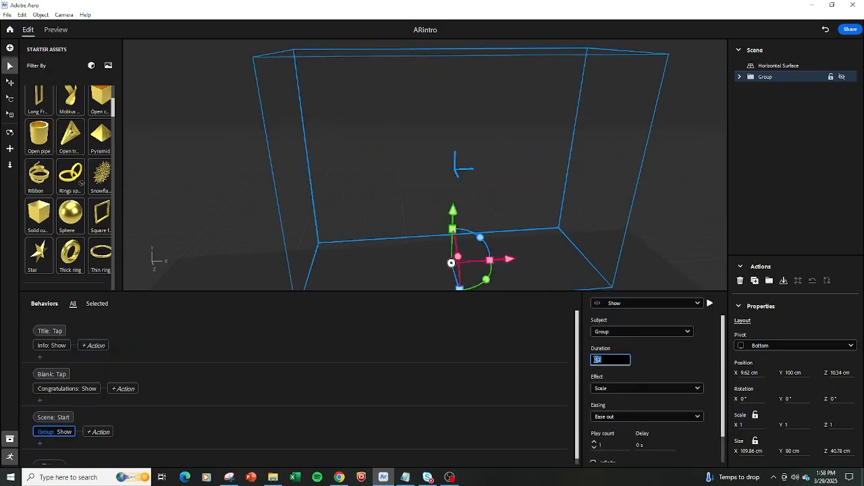
{"action": "type", "text": "1"}
{"action": "left_click", "coordinate": [612, 391]}
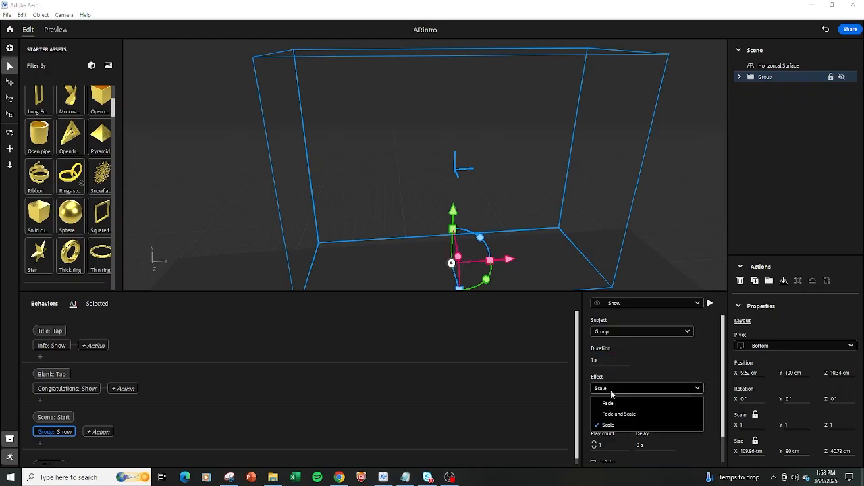
{"action": "left_click", "coordinate": [612, 403]}
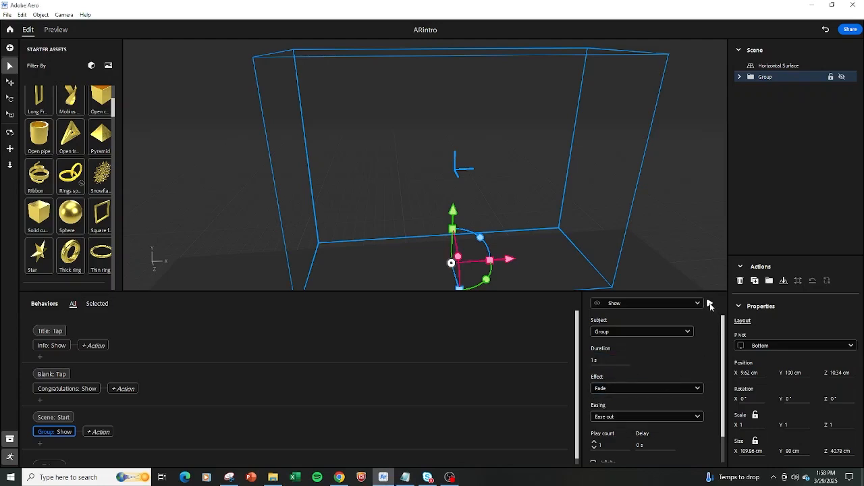
Play the Group's Show action, preview the whole scene to check the fade-in, and return to editing.
{"action": "left_click", "coordinate": [709, 303]}
{"action": "left_click", "coordinate": [709, 303]}
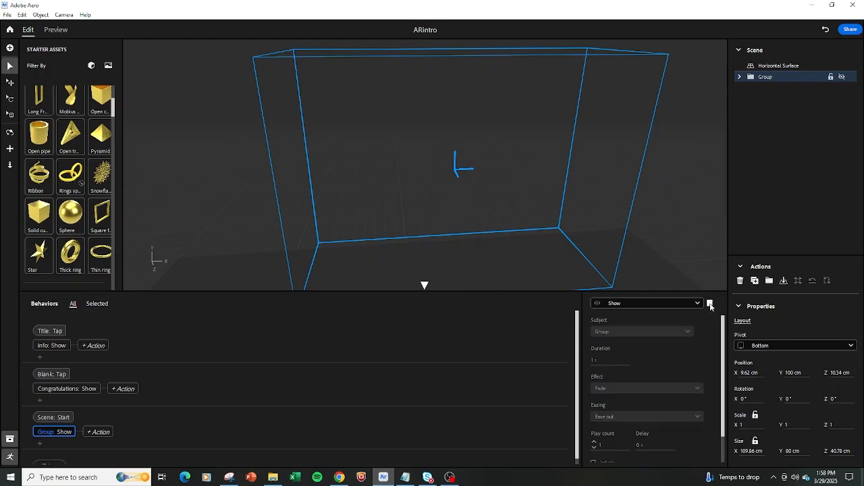
{"action": "left_click", "coordinate": [55, 30]}
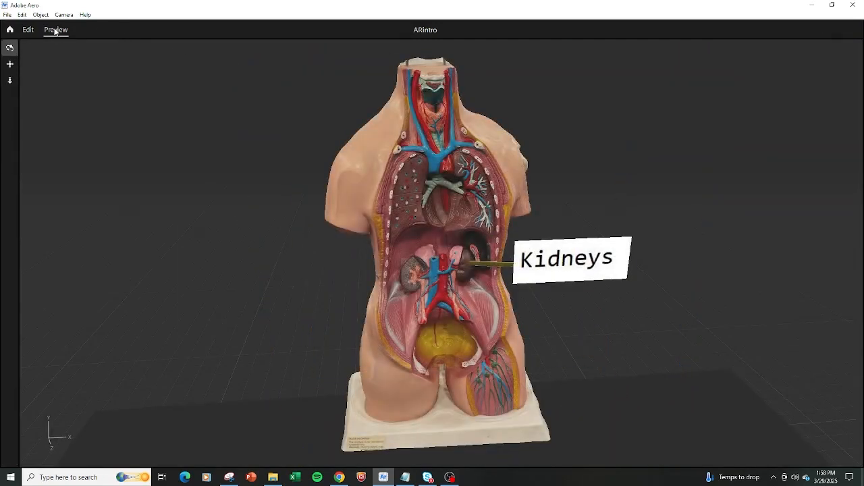
{"action": "left_click", "coordinate": [27, 30]}
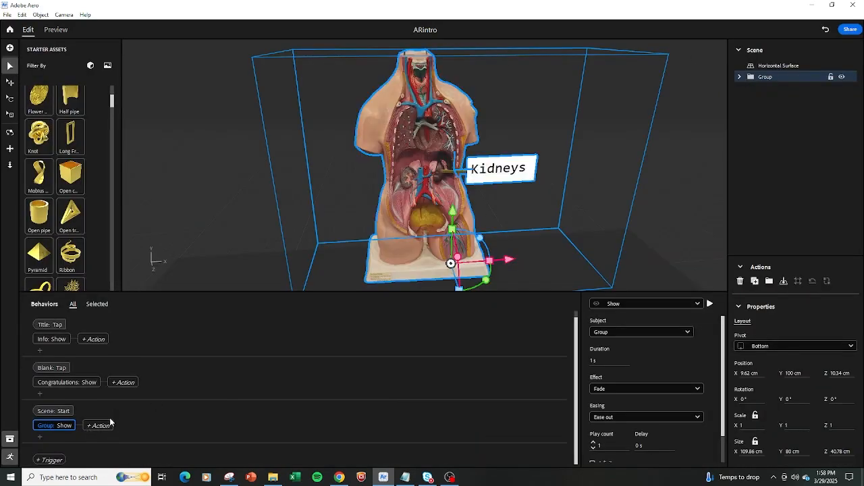
{"action": "left_click", "coordinate": [57, 460]}
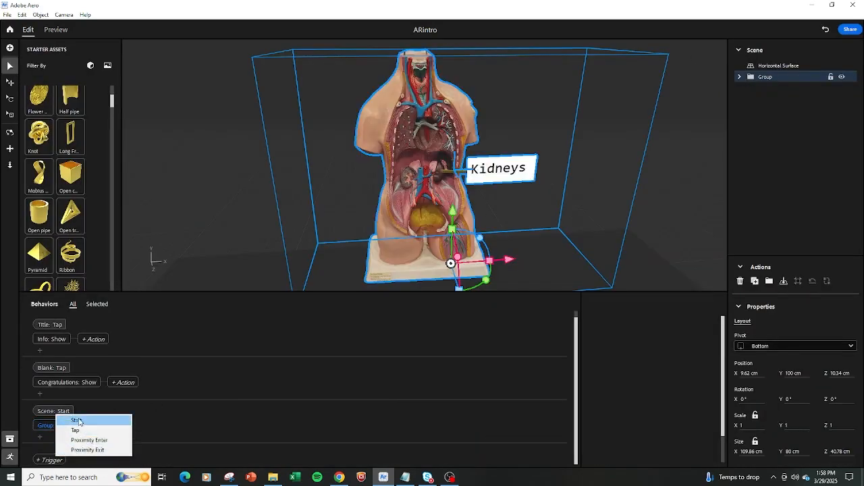
{"action": "left_click", "coordinate": [179, 415]}
{"action": "left_click", "coordinate": [102, 426]}
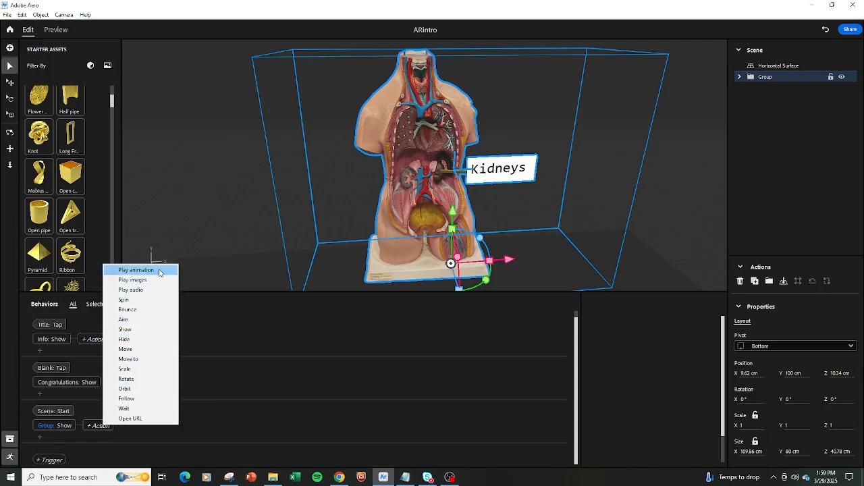
{"action": "left_click", "coordinate": [166, 223]}
{"action": "left_click", "coordinate": [166, 223]}
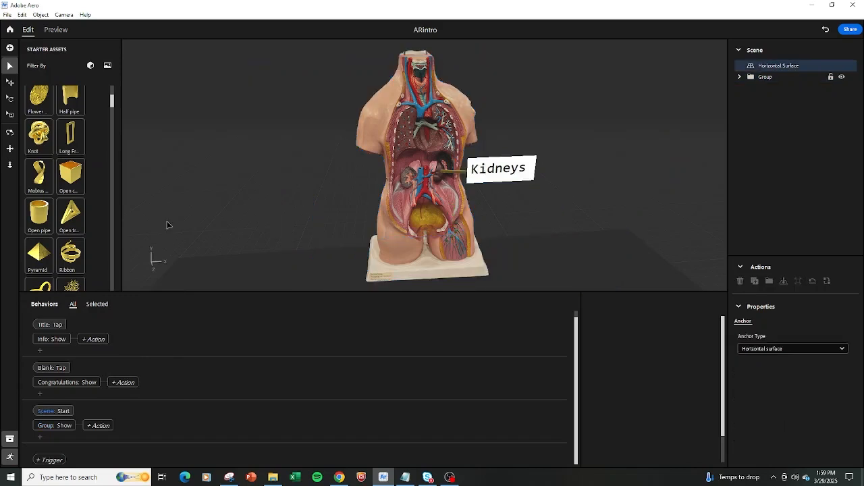